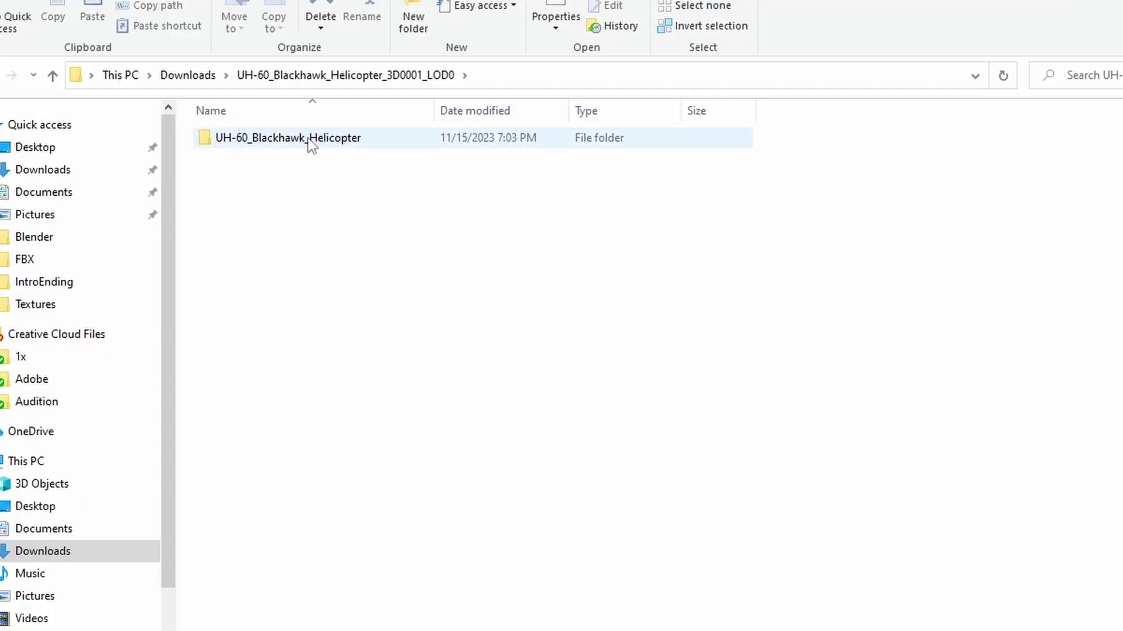
Step: Open the UH-60_Blackhawk_Helicopter folder inside the downloaded LOD0 folder
double_click(308, 138)
Step: Open the Textures folder to list the helicopter's PNG texture maps
double_click(258, 202)
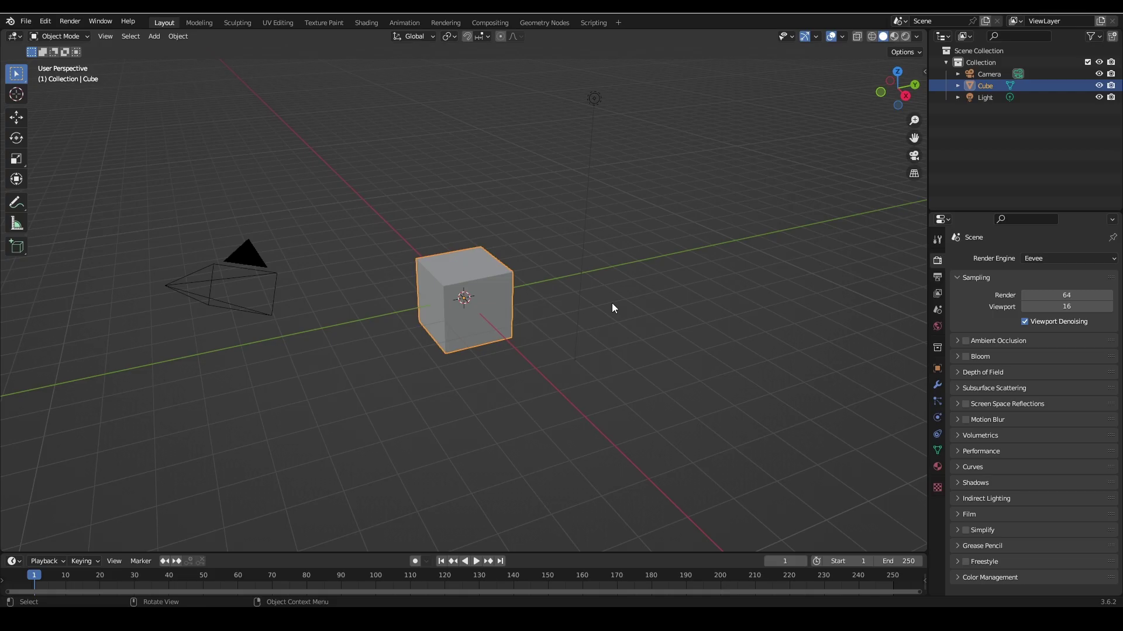
Step: Delete the default cube, import UH_60blackhawk.fbx, and select the body_GEO fuselage
key("x")
left_click(507, 294)
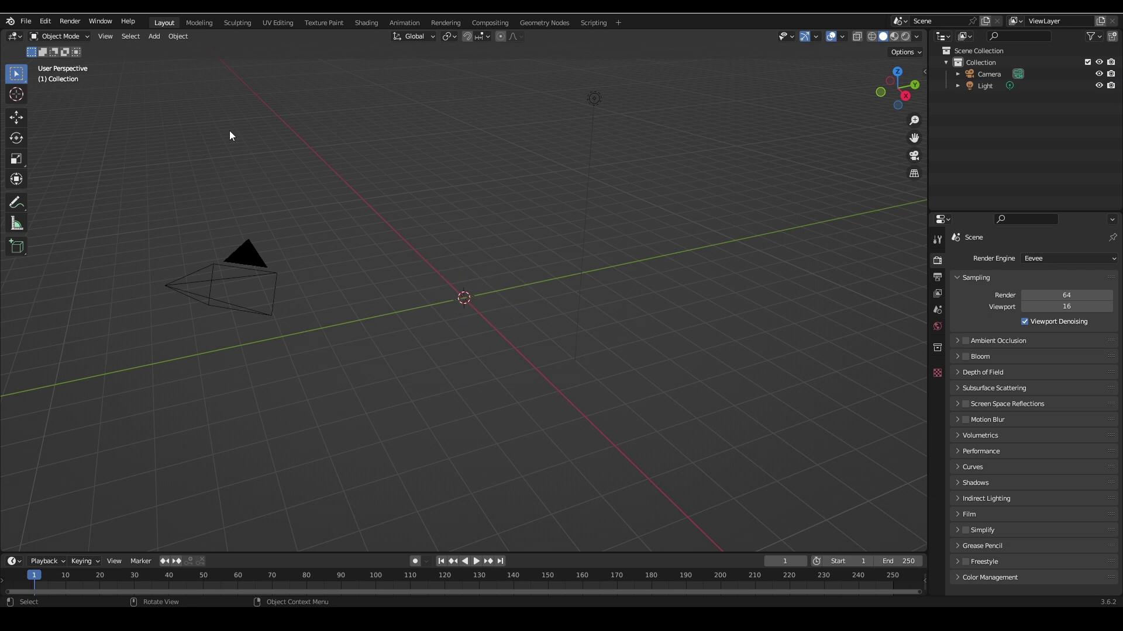
left_click(26, 27)
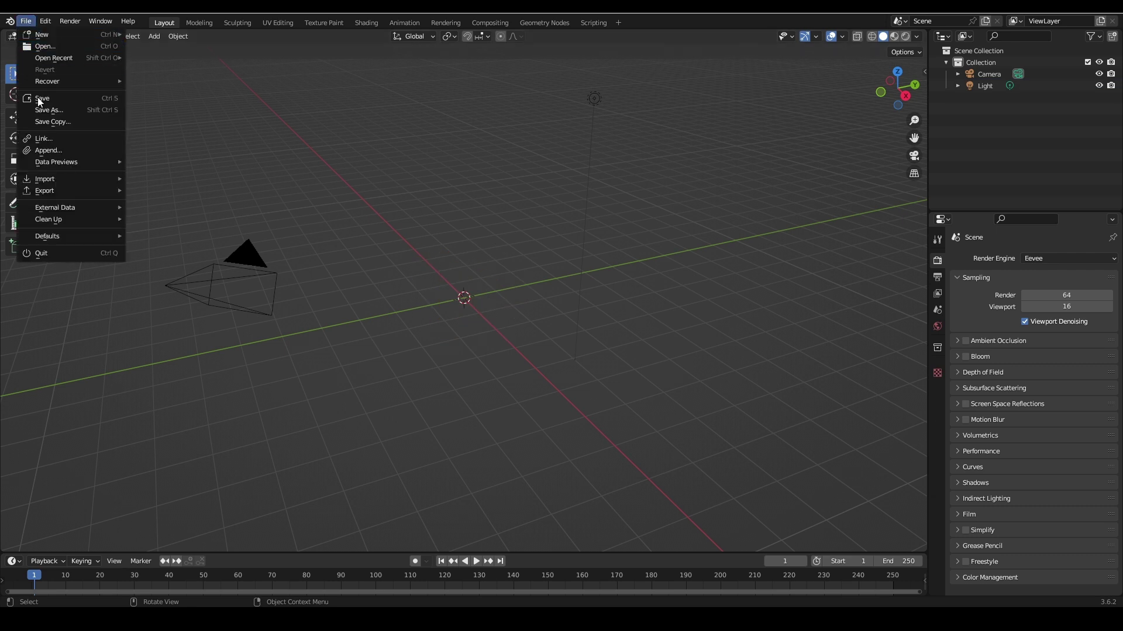
mouse_move(63, 184)
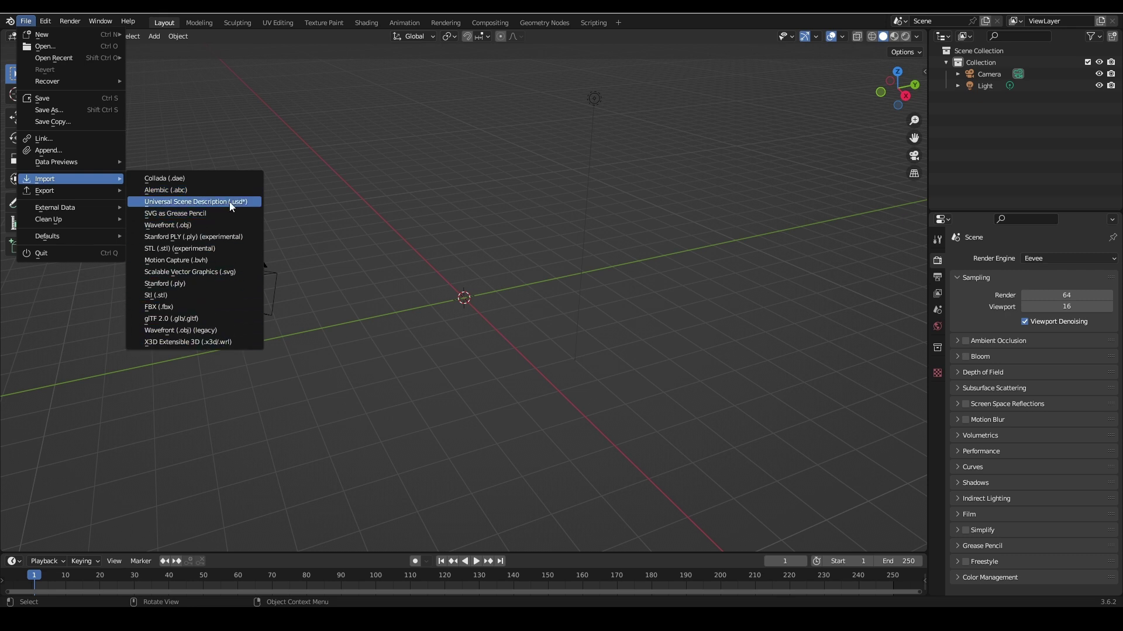
left_click(221, 306)
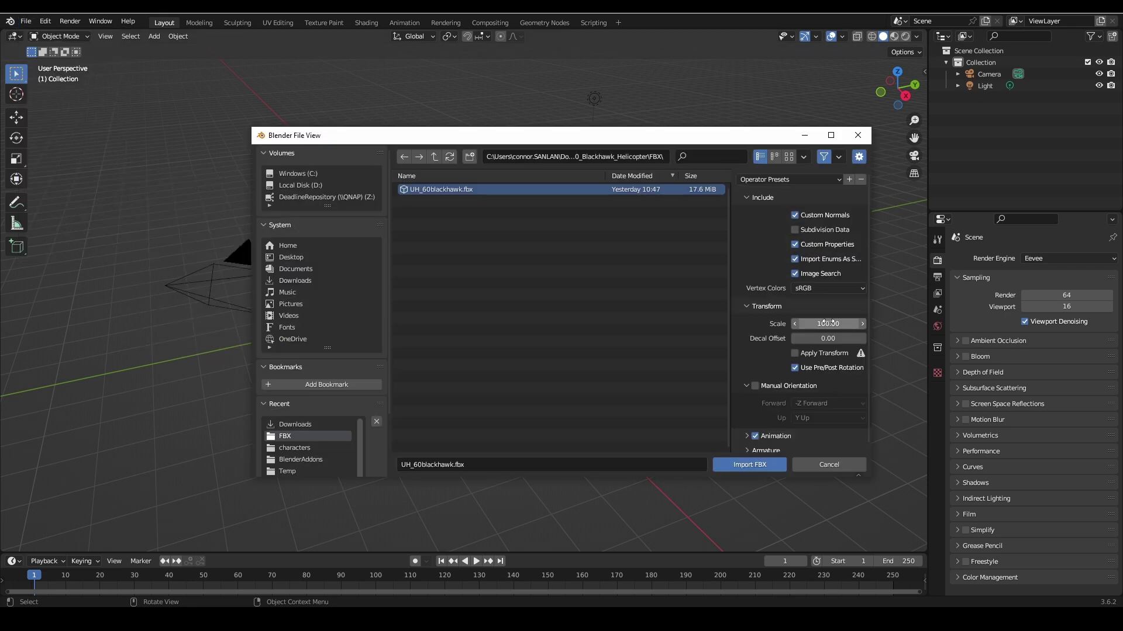
left_click(762, 465)
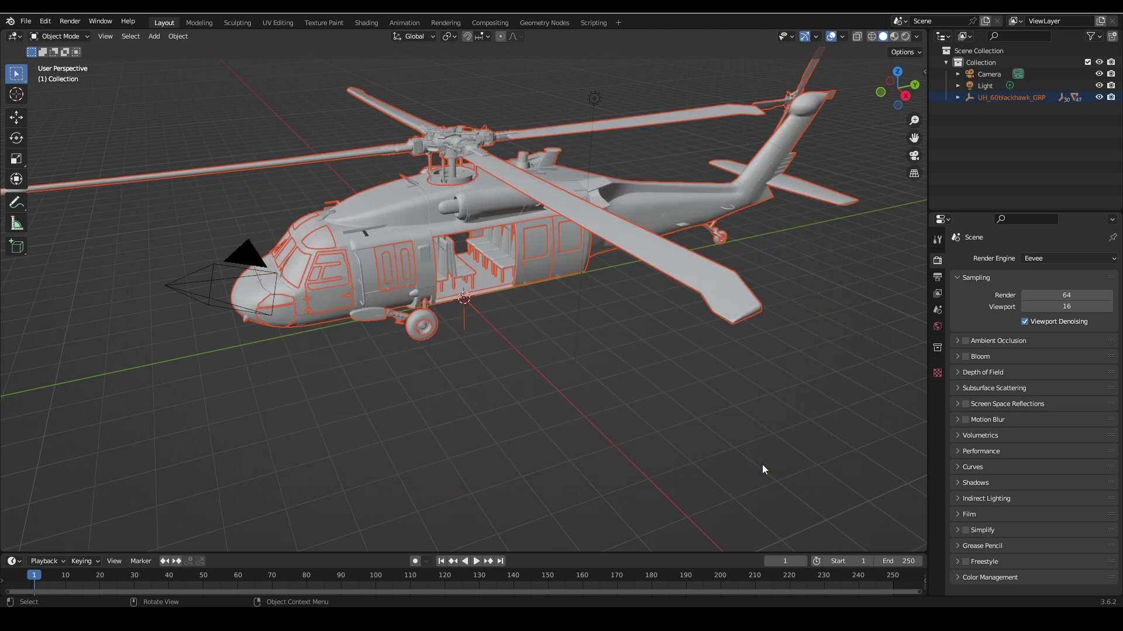
left_click(362, 254)
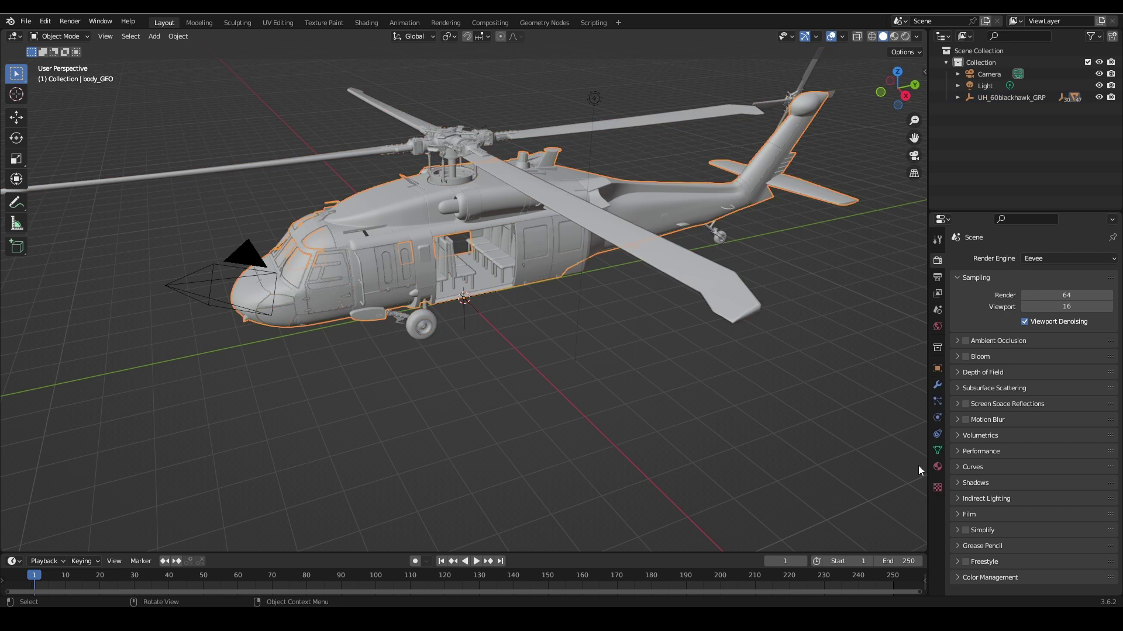
Step: Show the fuselage's 'body' material with its preview in the Shading workspace
left_click(936, 467)
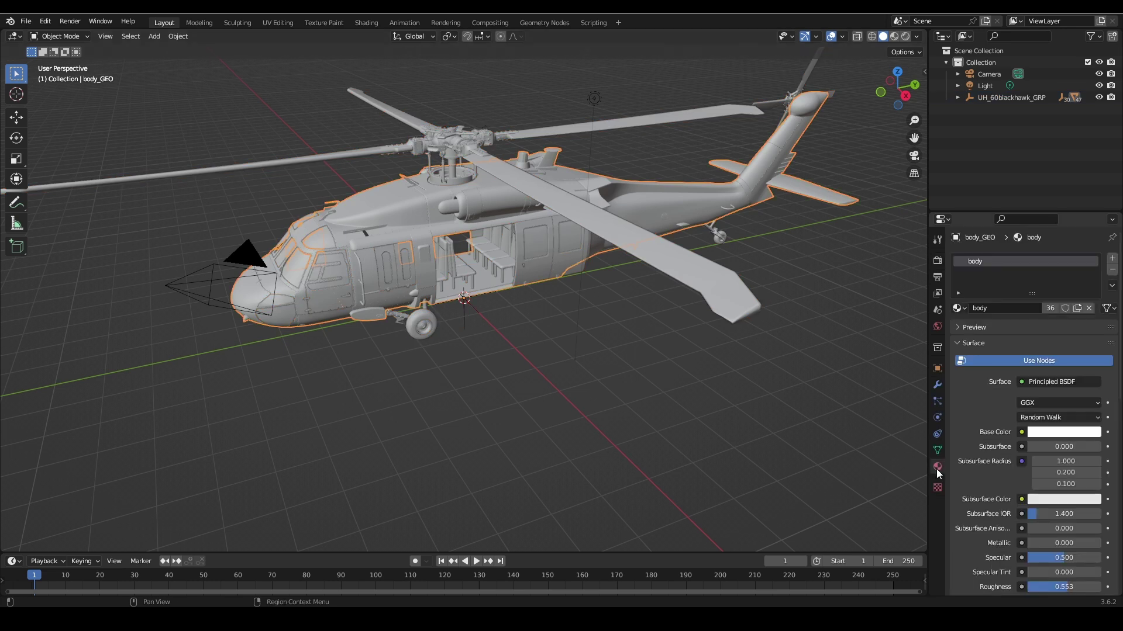
left_click(971, 326)
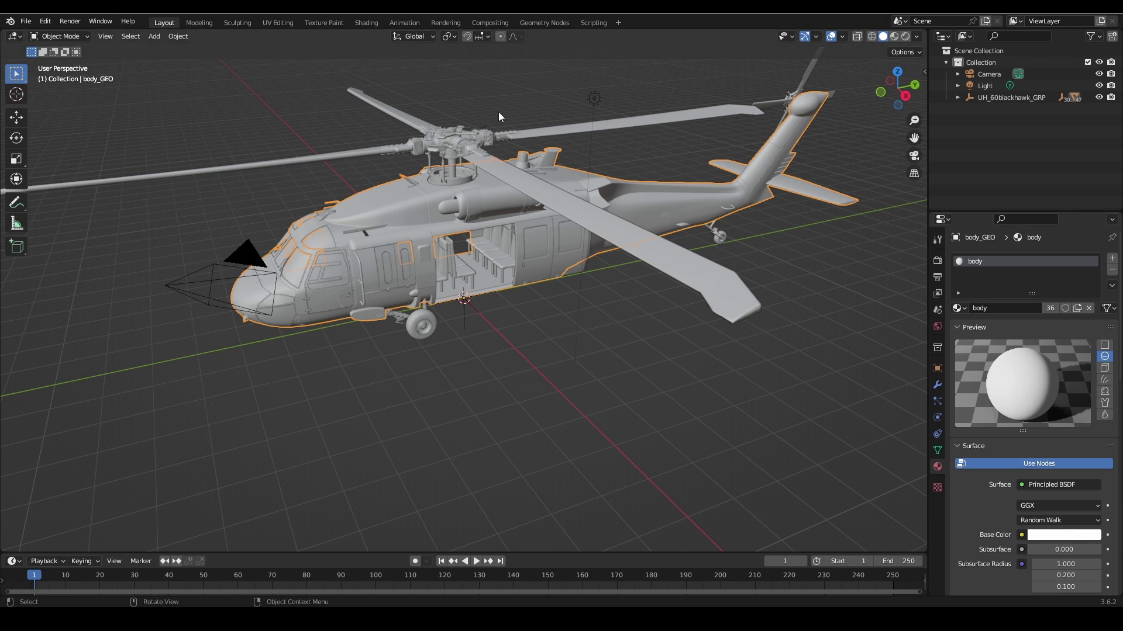
left_click(354, 22)
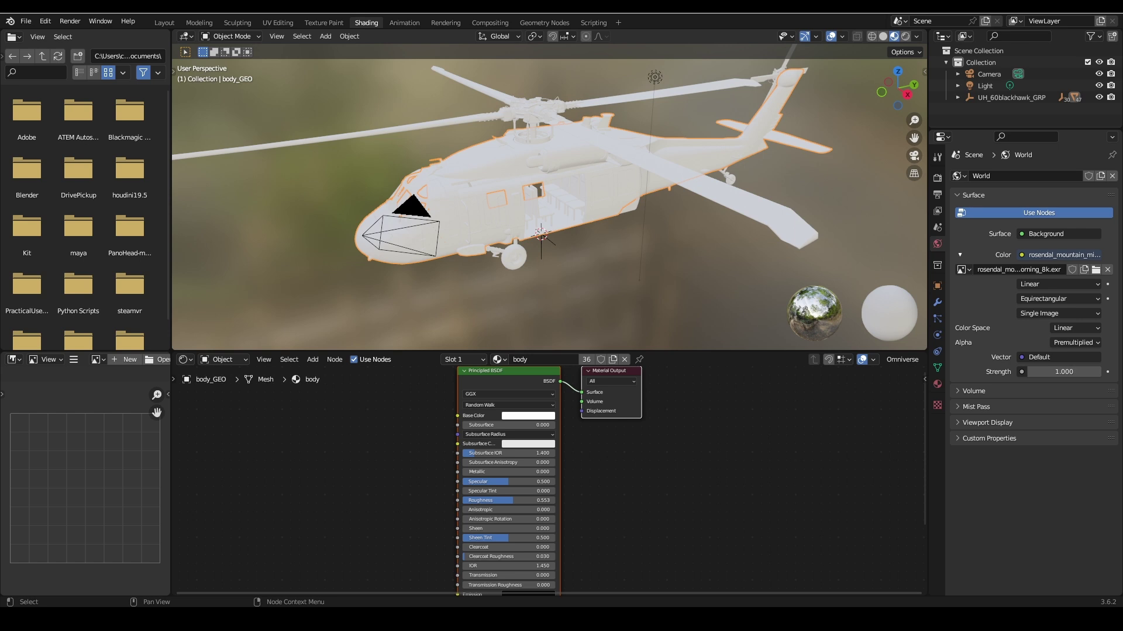
Step: Add BaseColor.1001.png as a texture node wired to Base Color, with Source set to UDIM Tiles
key("alt+Tab")
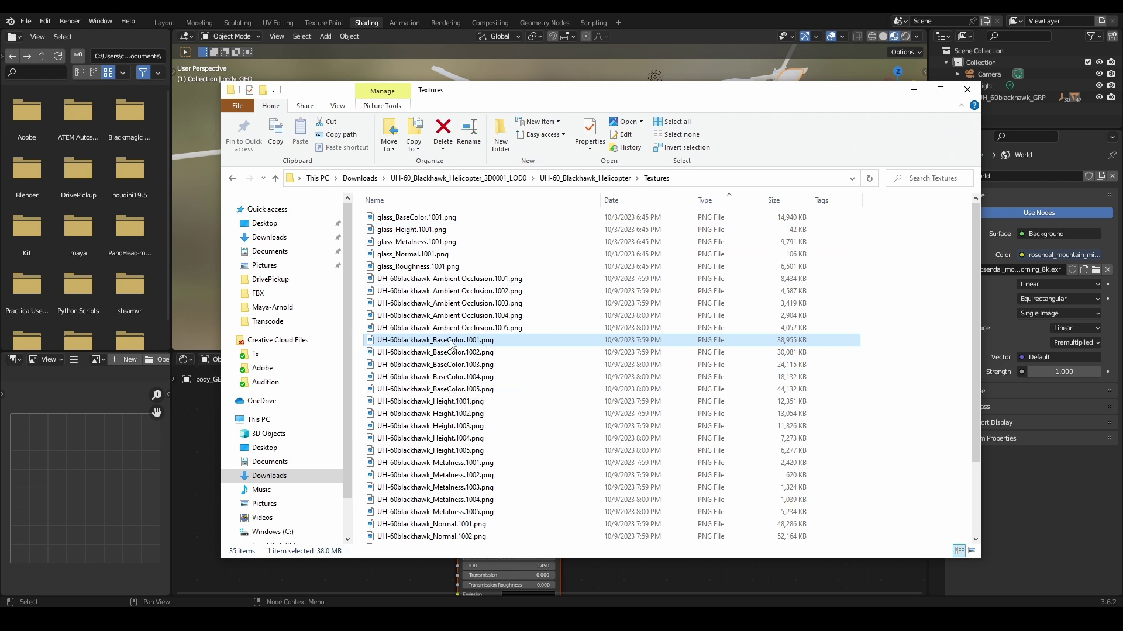
left_click_drag(503, 88, 627, 82)
left_click_drag(588, 334, 282, 426)
key("ctrl+space")
left_click_drag(320, 79, 591, 221)
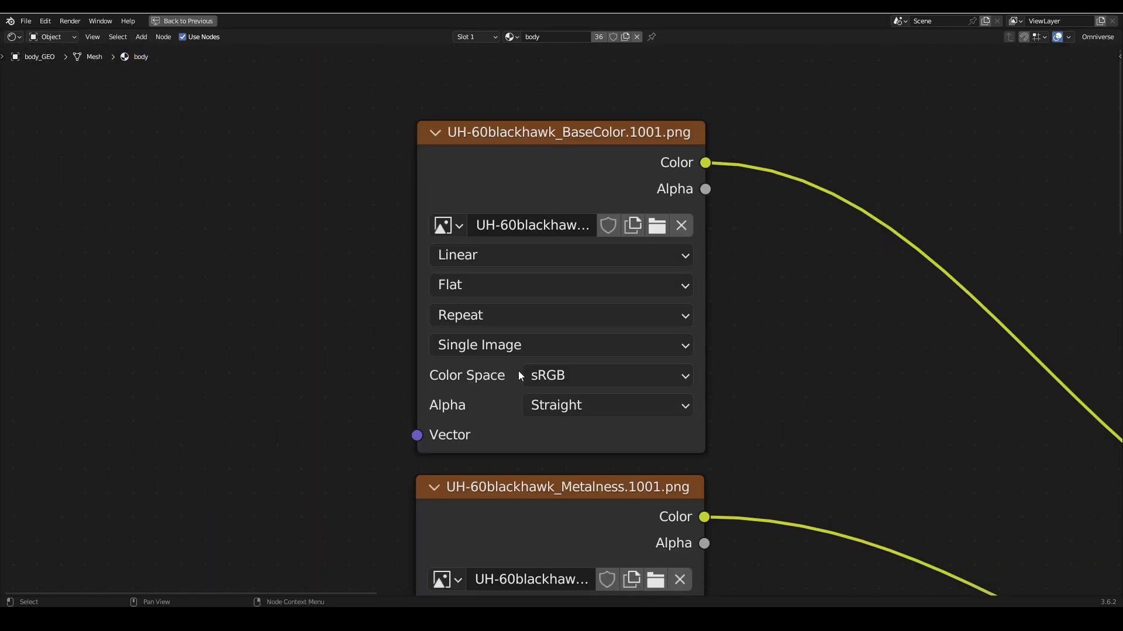
left_click(521, 343)
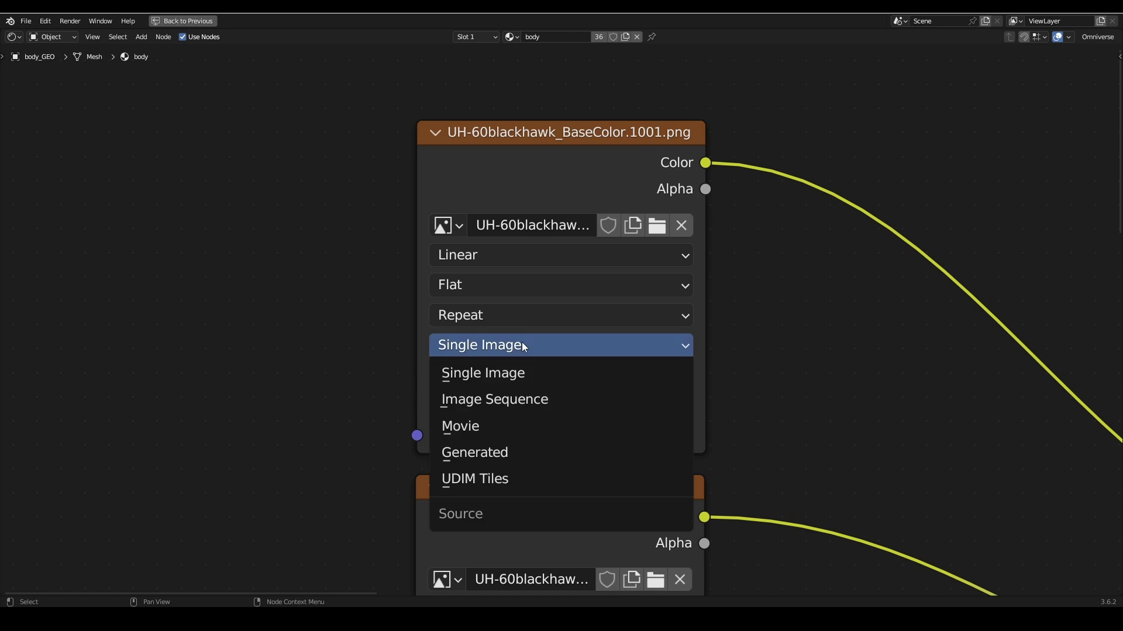
left_click(501, 478)
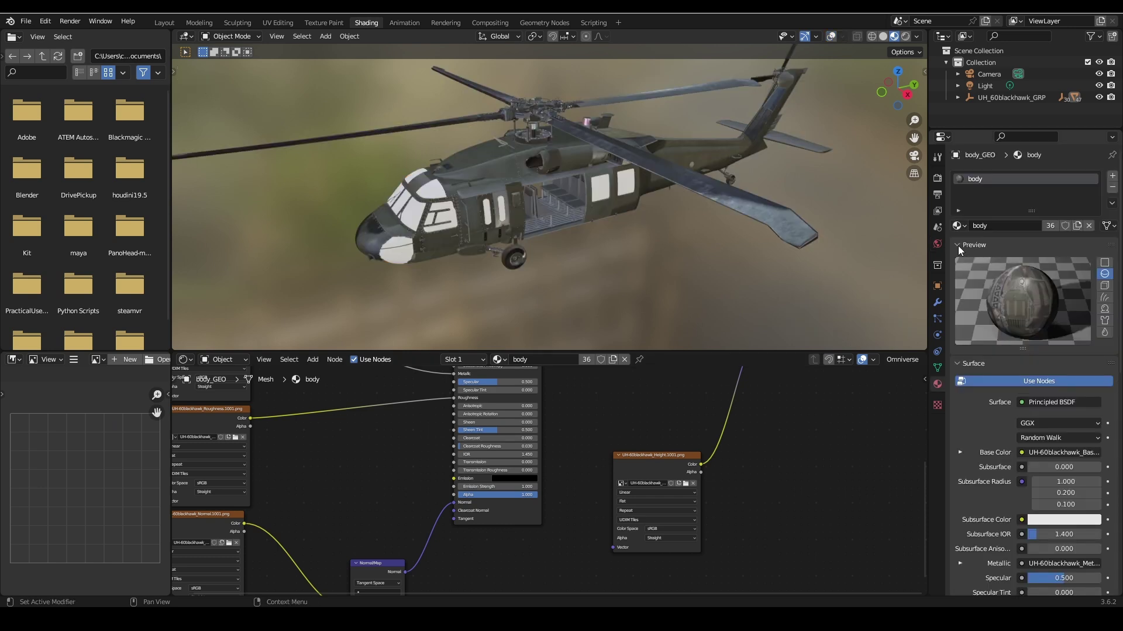
mouse_move(619, 195)
middle_mouse_down()
mouse_move(585, 176)
mouse_move(496, 171)
mouse_move(620, 208)
middle_mouse_up()
Step: View the helicopter from a front three-quarter angle in Solid shading
scroll(620, 202, "up", 6)
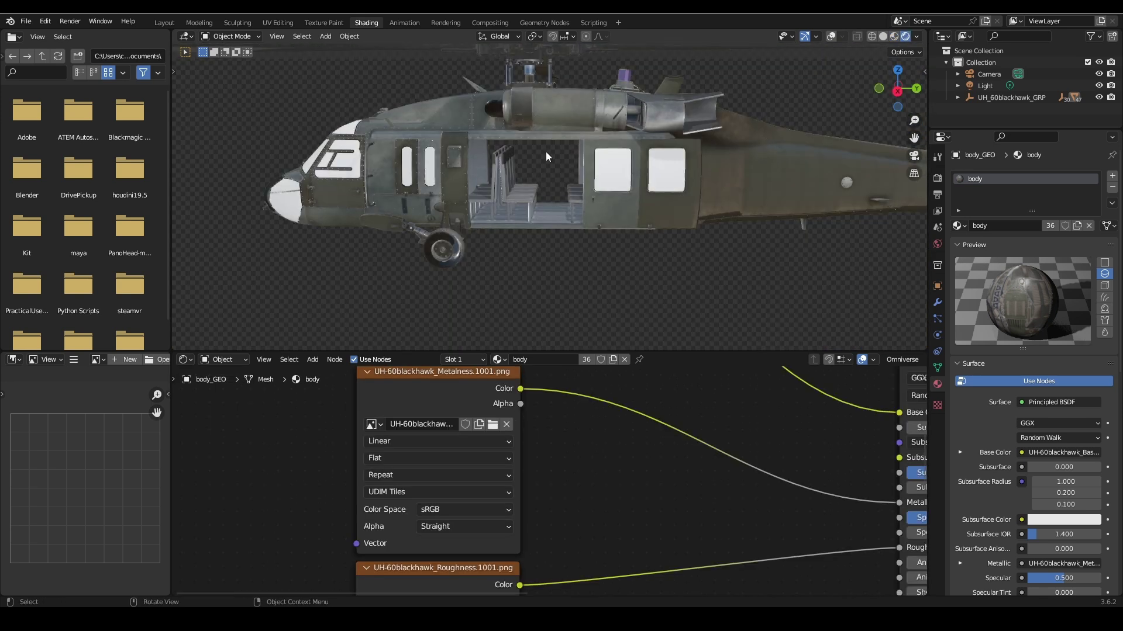
mouse_move(545, 152)
middle_mouse_down()
mouse_move(534, 153)
mouse_move(559, 155)
middle_mouse_up()
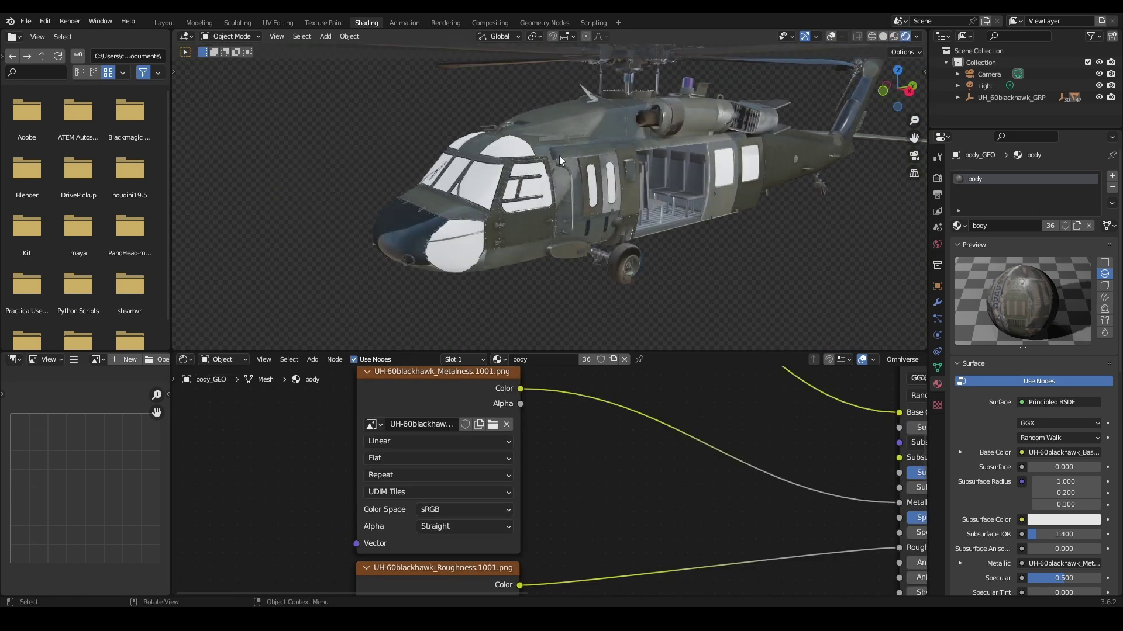
key("z")
left_click(676, 161)
Step: Set the render engine to Cycles on GPU Compute and switch the viewport to Rendered
left_click(938, 178)
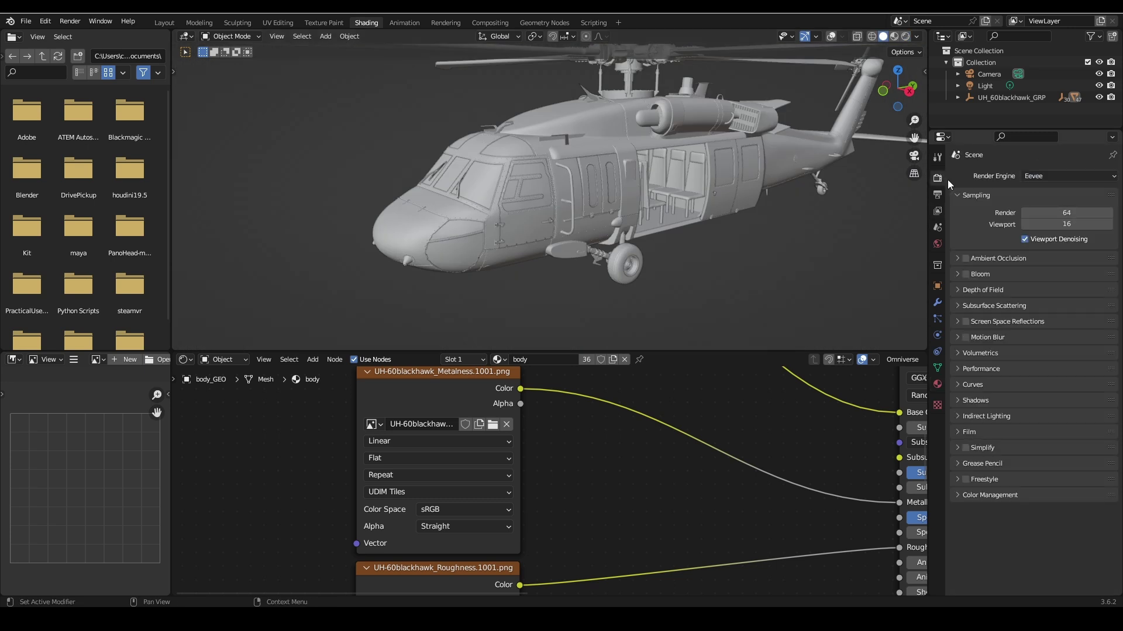
left_click(1044, 176)
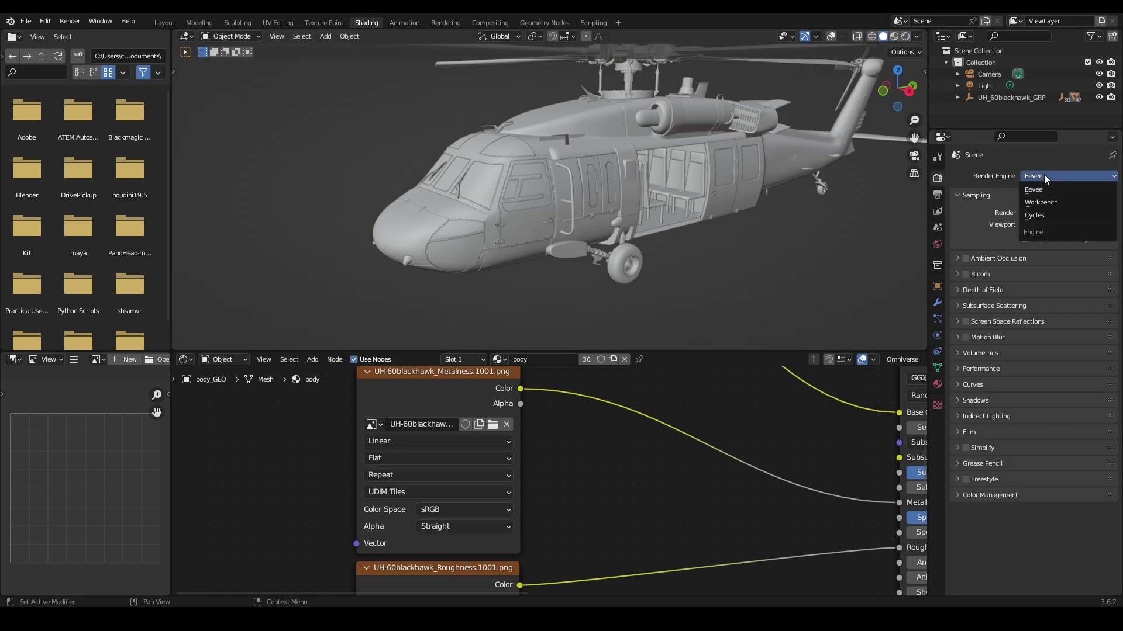
left_click(1043, 216)
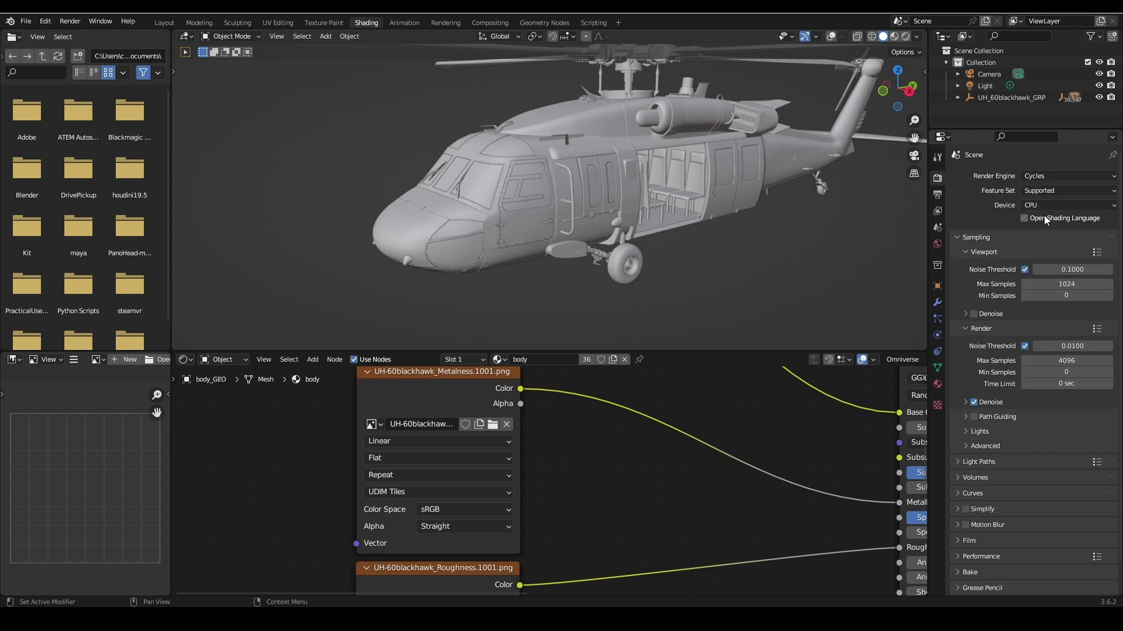
left_click(1040, 205)
left_click(1037, 228)
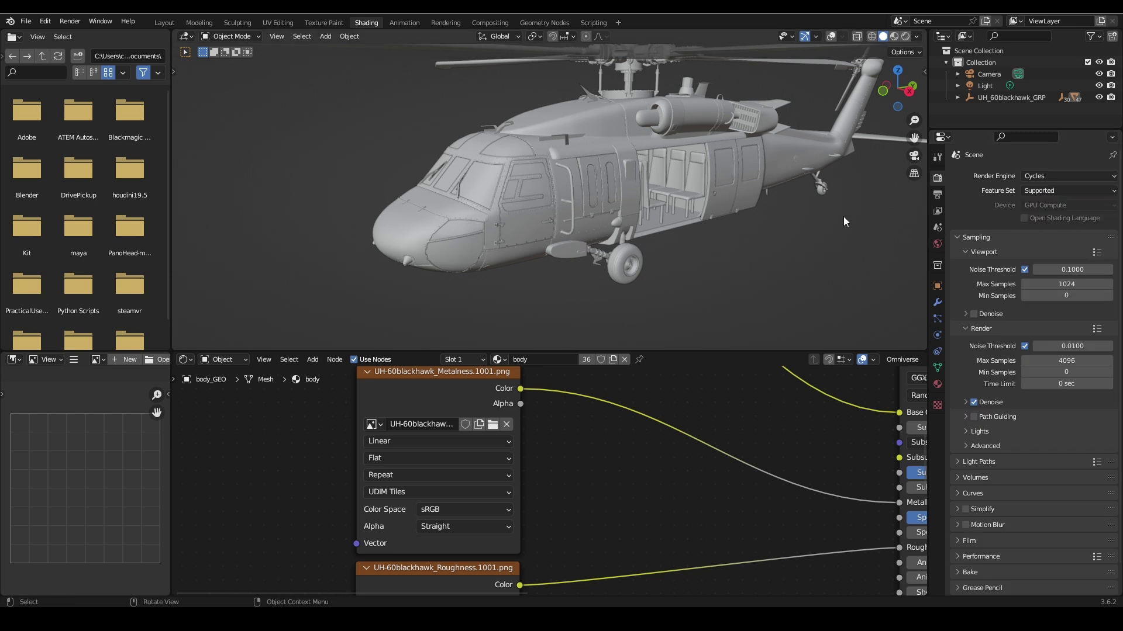
key("z")
left_click(666, 97)
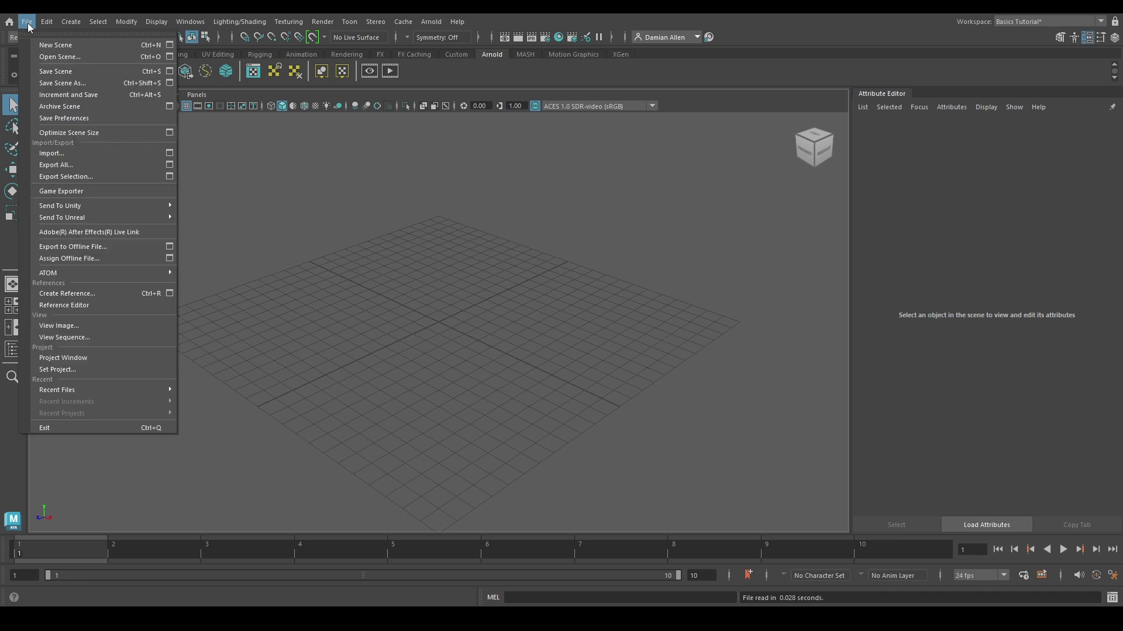
Step: Import UH_60blackhawk.fbx from the UH-60_Blackhawk_Helicopter FBX folder
left_click(76, 153)
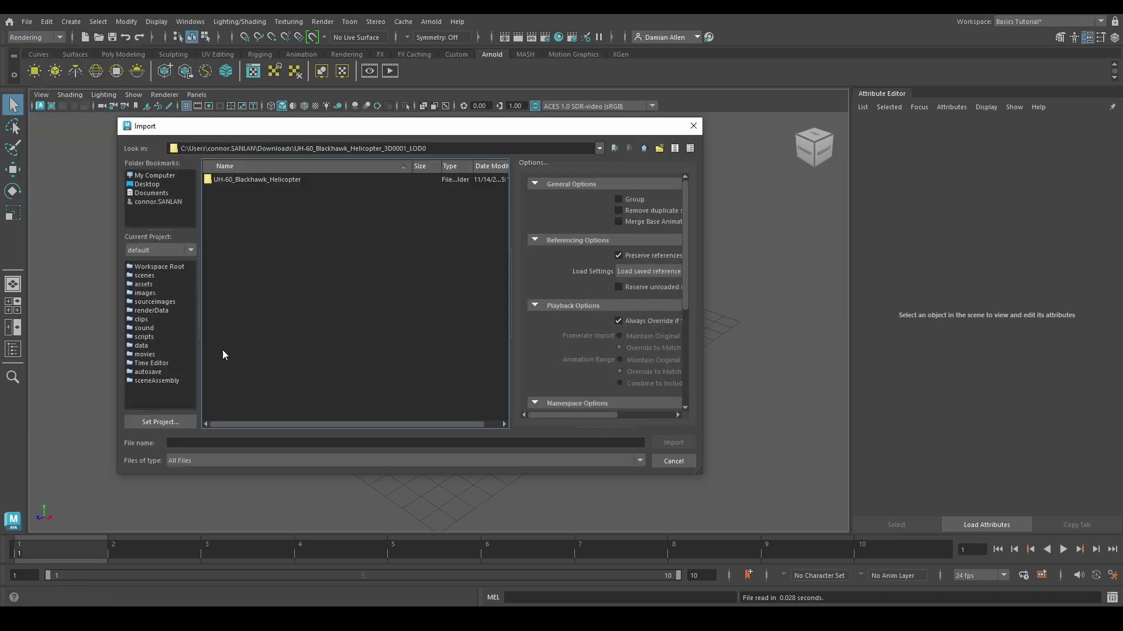
double_click(237, 179)
left_click(240, 190)
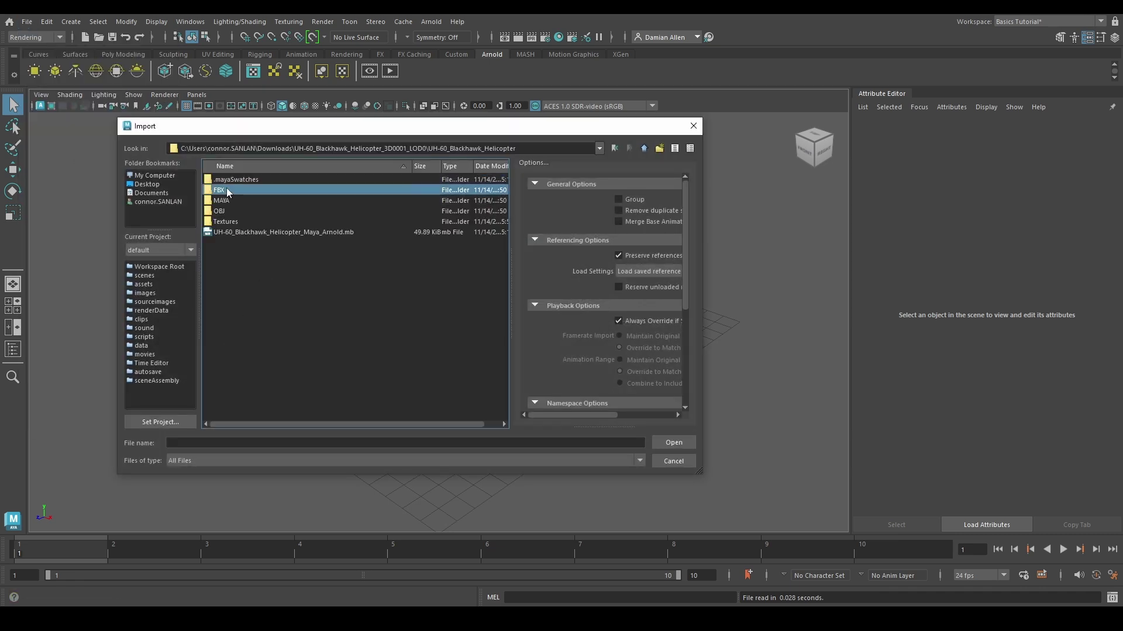
left_click(674, 443)
left_click(674, 443)
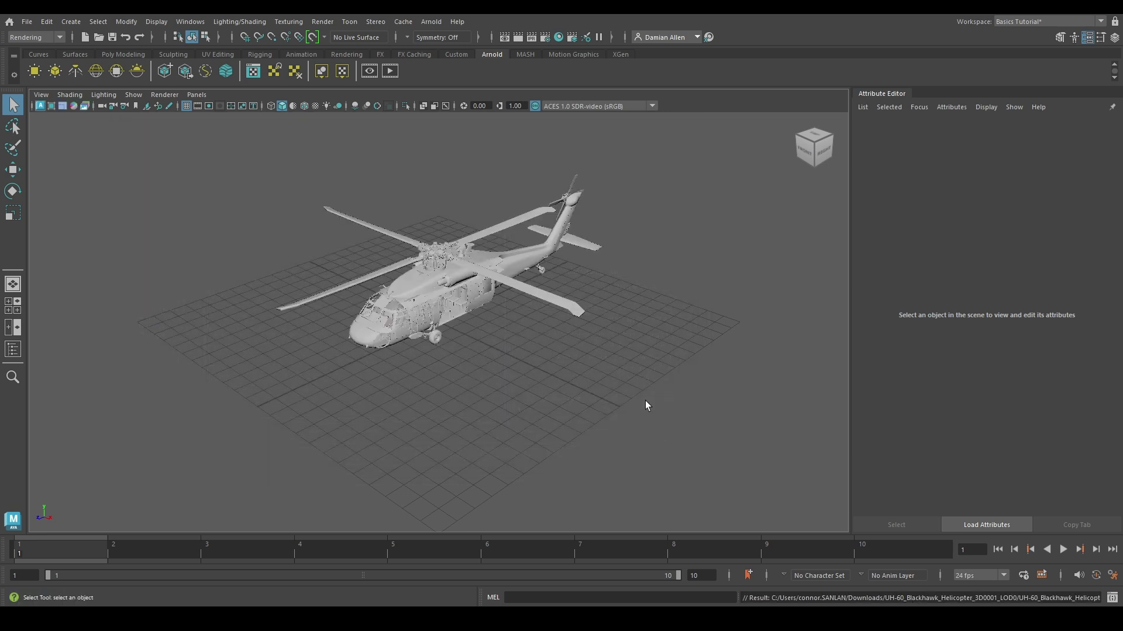
Step: Open Hypershade to see the helicopter's body and glass materials
left_click(190, 21)
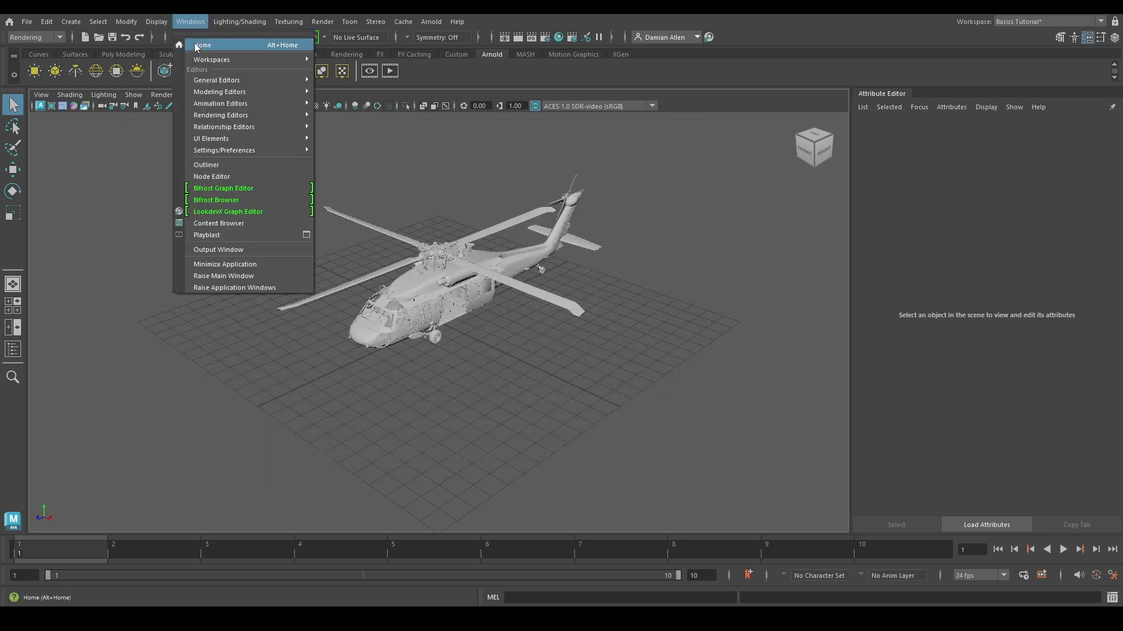
mouse_move(245, 117)
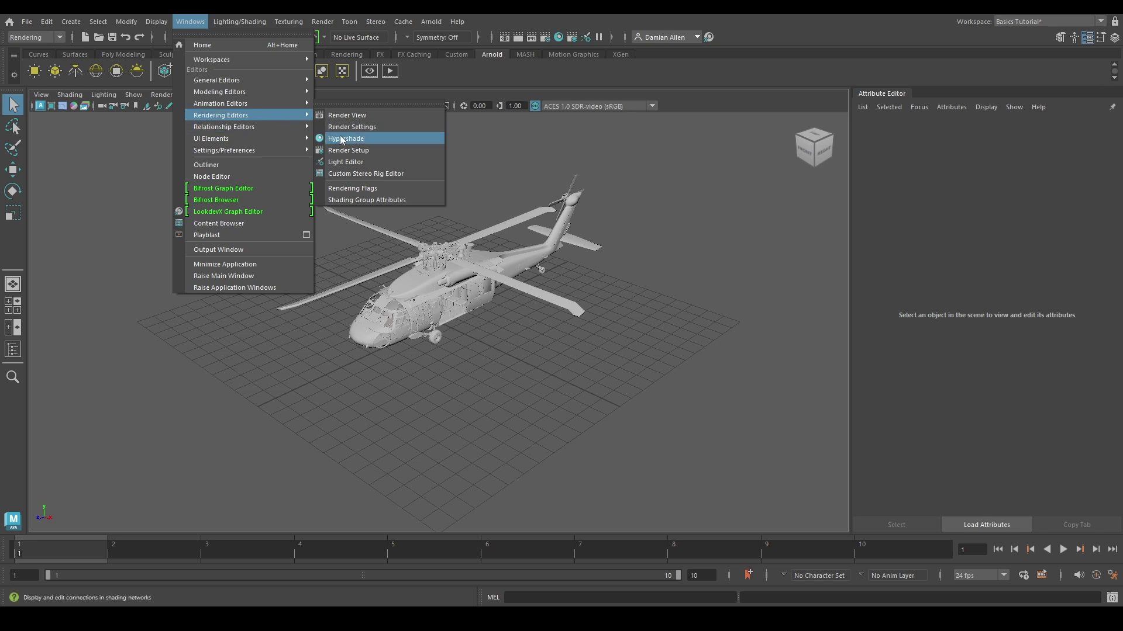
left_click(365, 139)
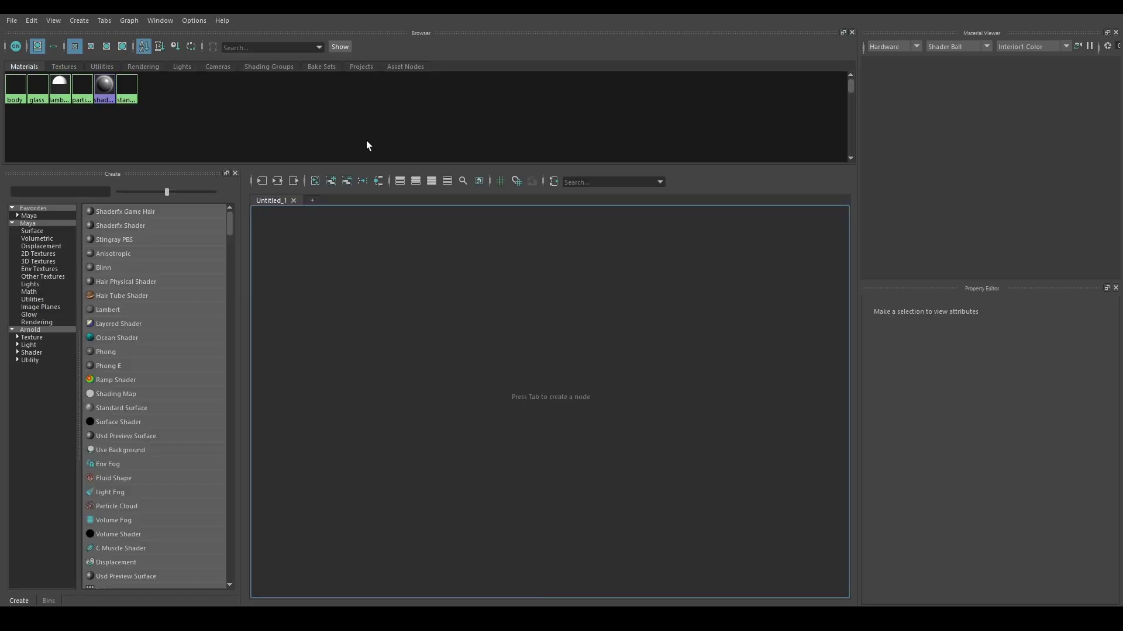
Step: Create a new aiStandardSurface material in Hypershade
left_click(78, 21)
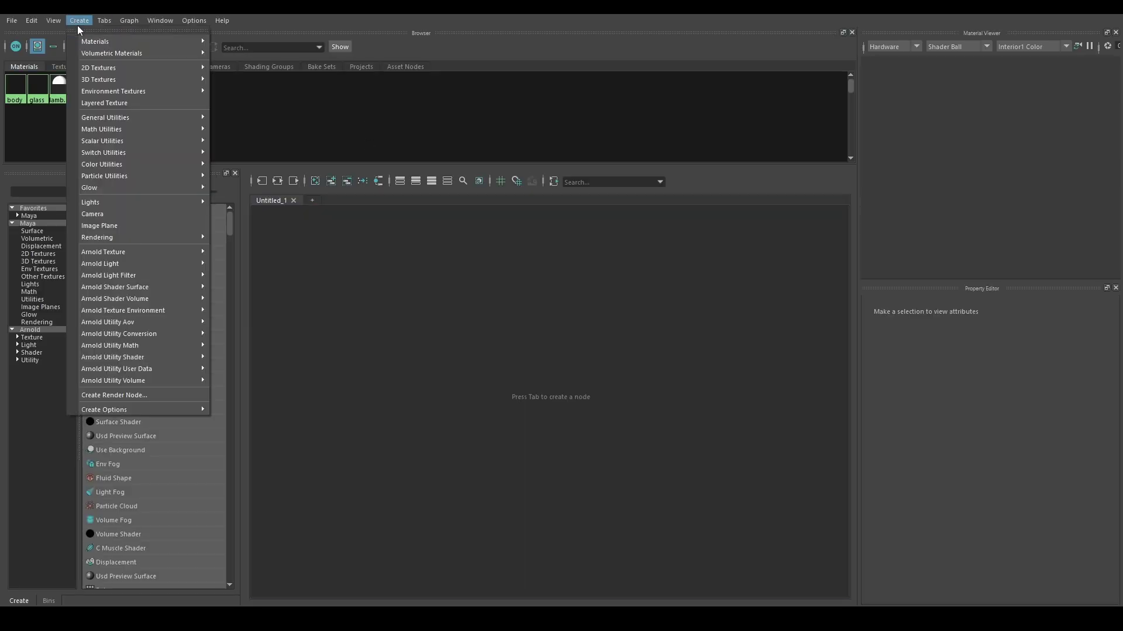
mouse_move(142, 287)
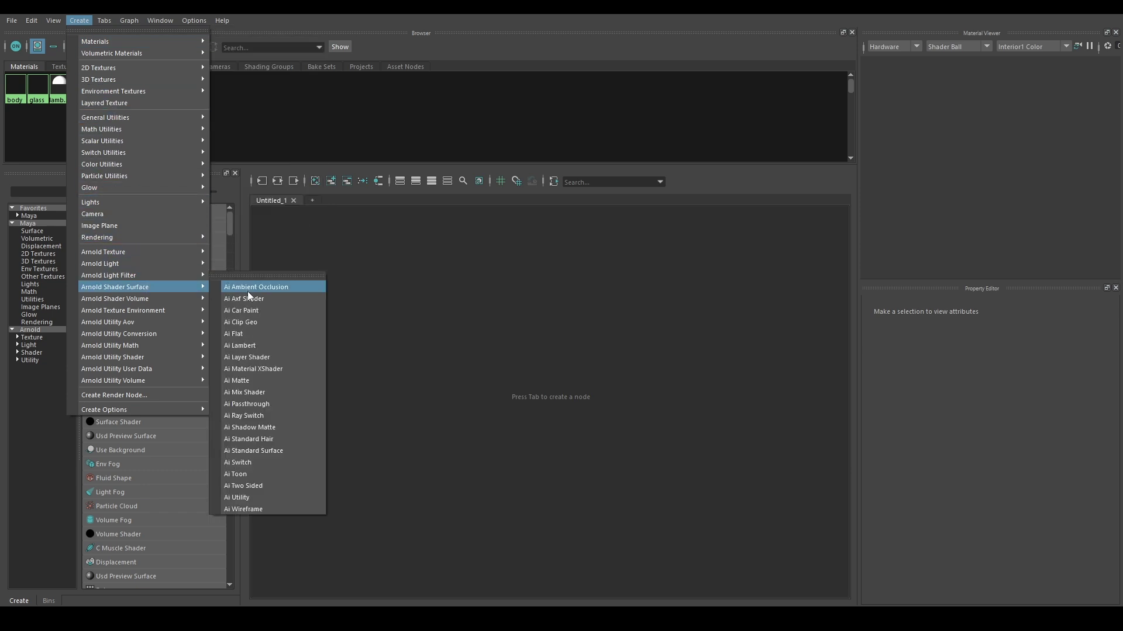
left_click(292, 452)
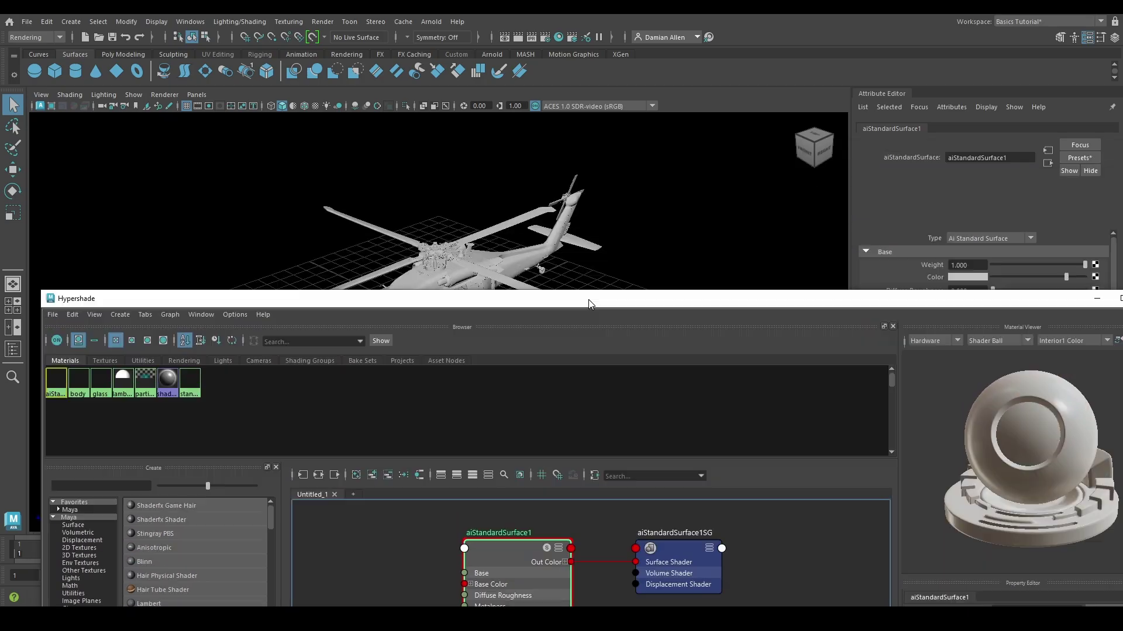
left_click_drag(589, 299, 588, 380)
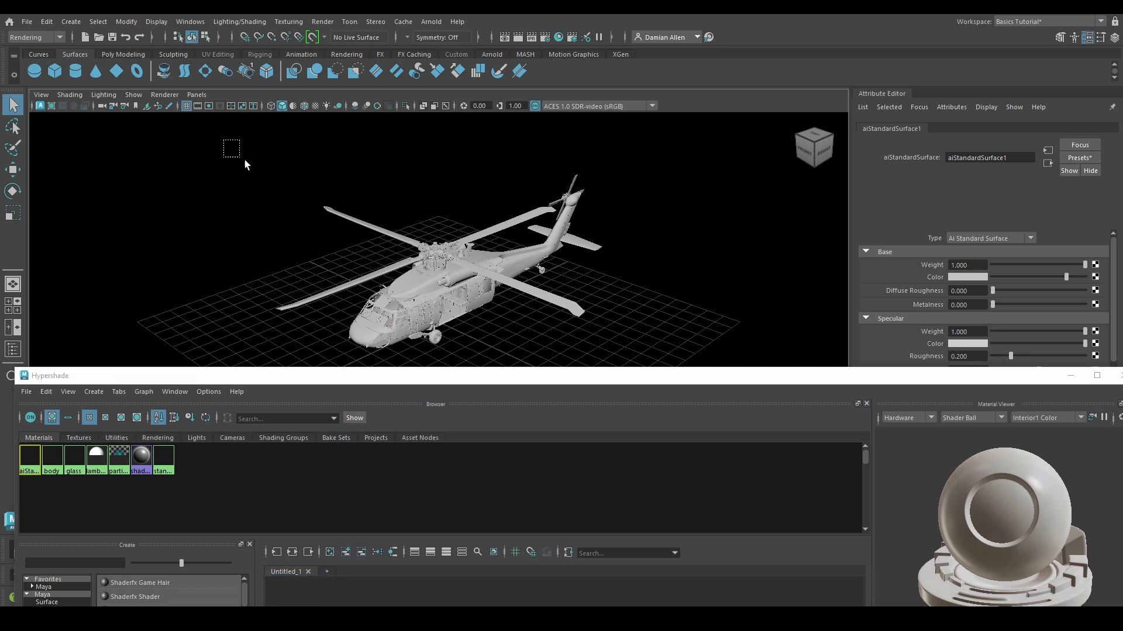
Step: Assign aiStandardSurface1 to the whole selected helicopter and select it for editing
left_click_drag(244, 159, 605, 350)
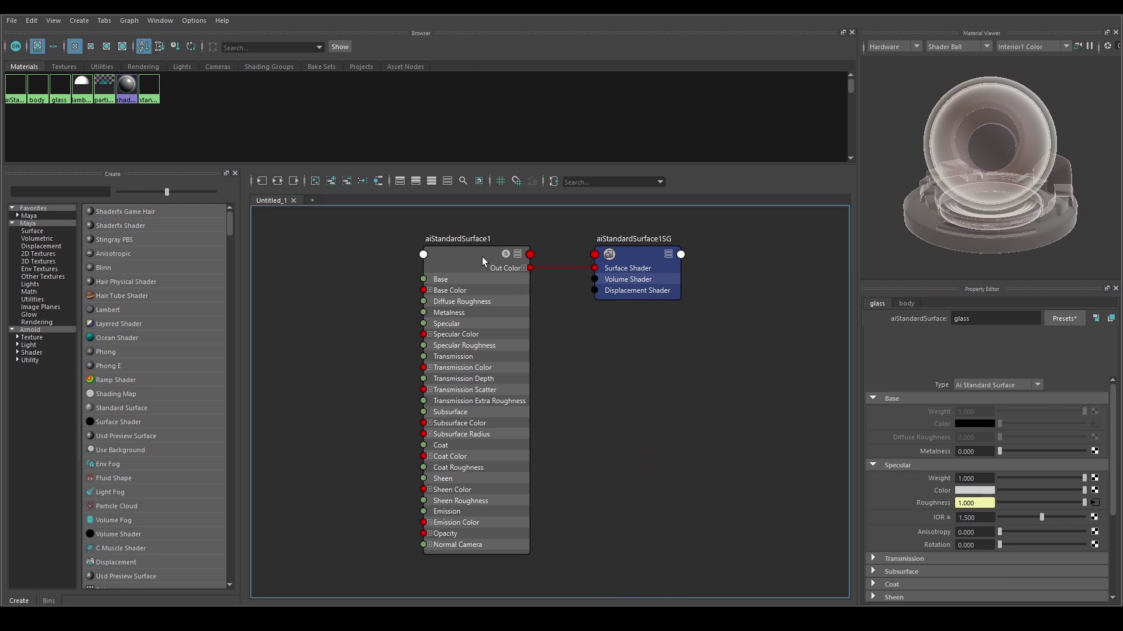
right_click(472, 257)
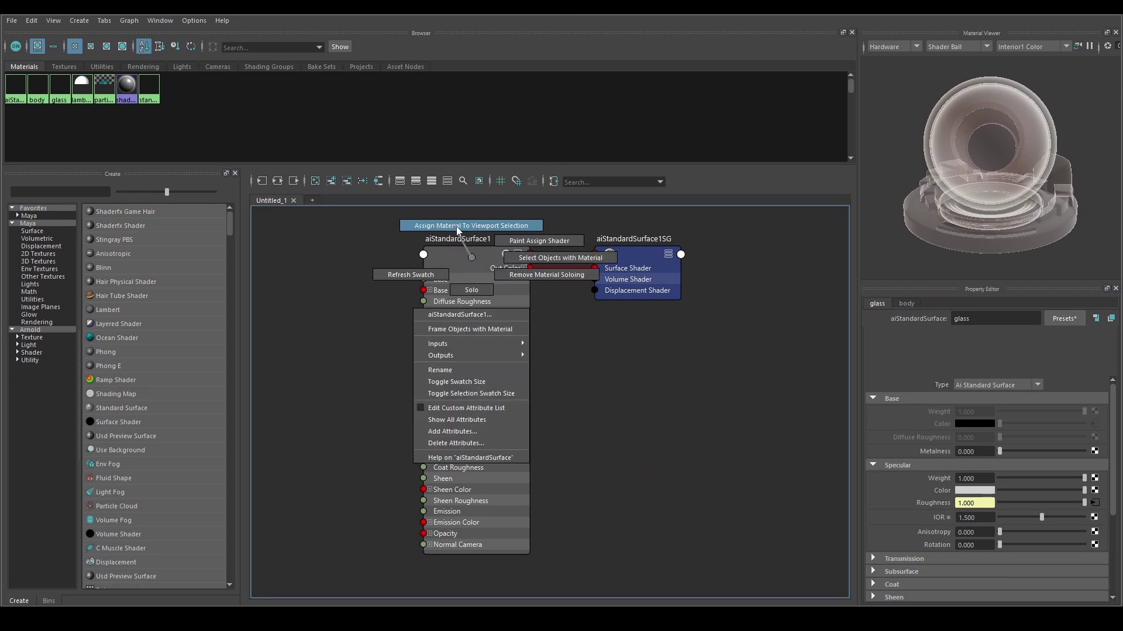
left_click(490, 228)
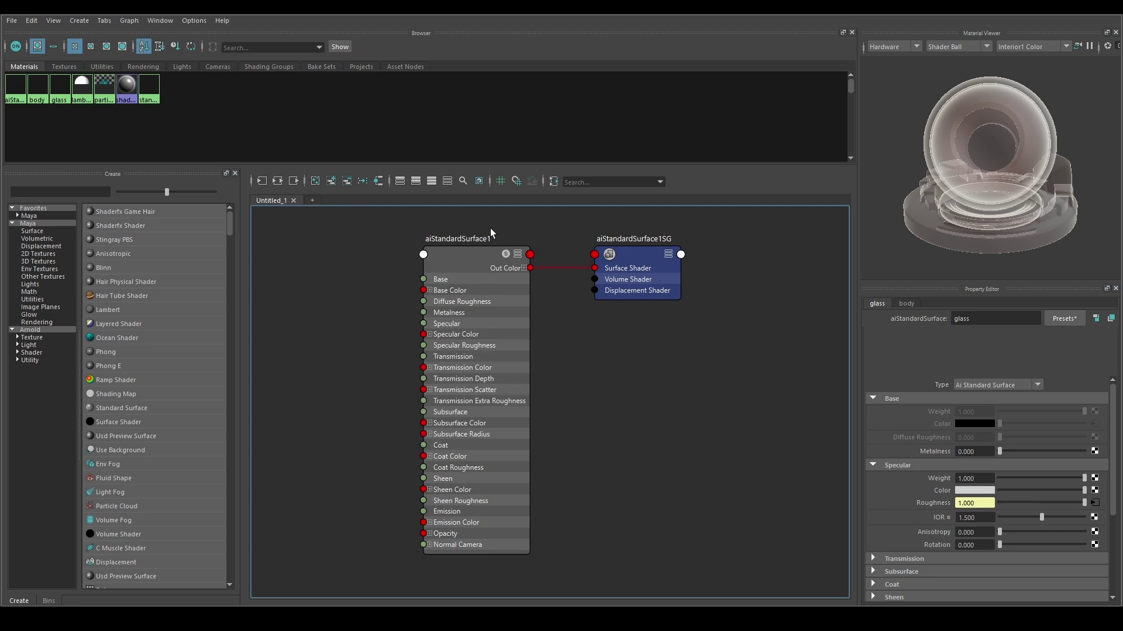
left_click(501, 292)
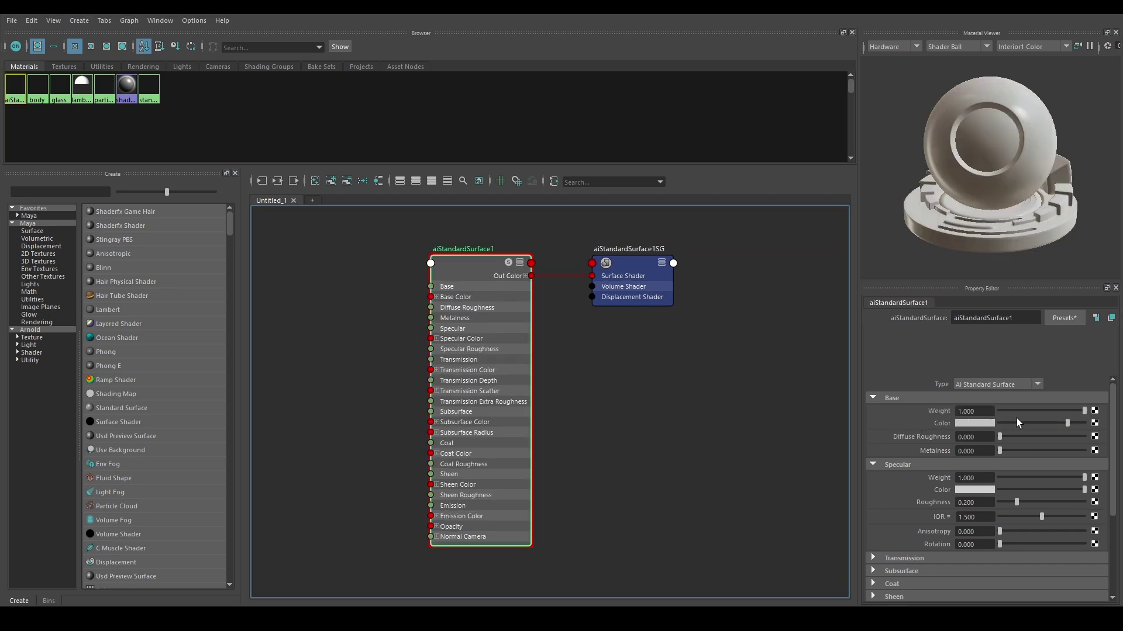
Step: Connect UH-60blackhawk_BaseColor.1001.png as a file texture to Base Color with UDIM (Mari) tiling
left_click(1094, 423)
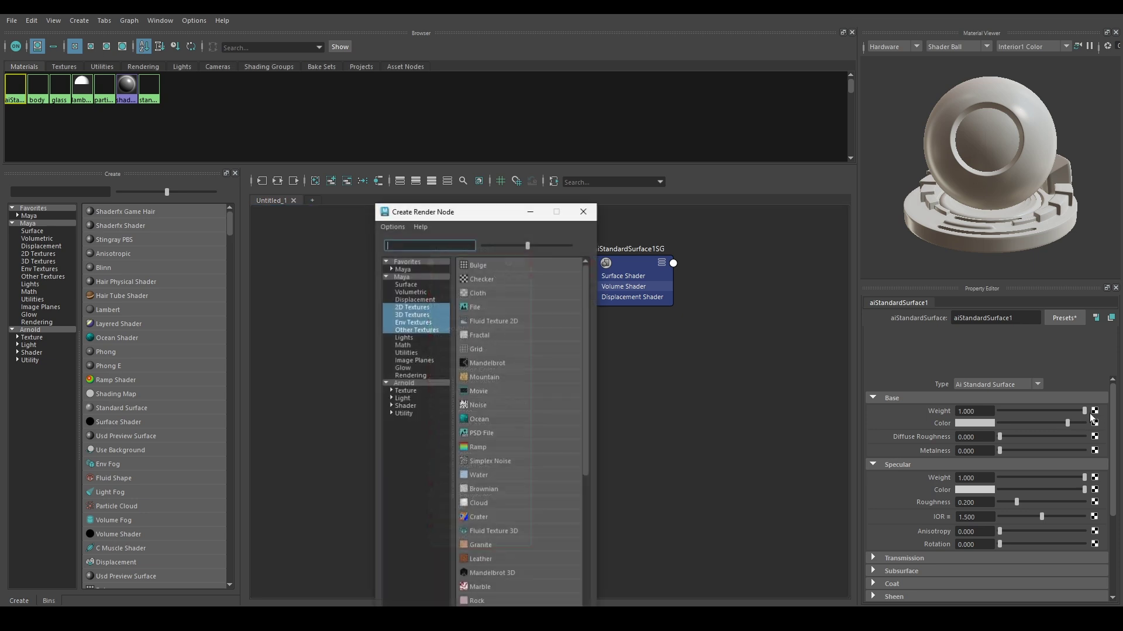
left_click(473, 307)
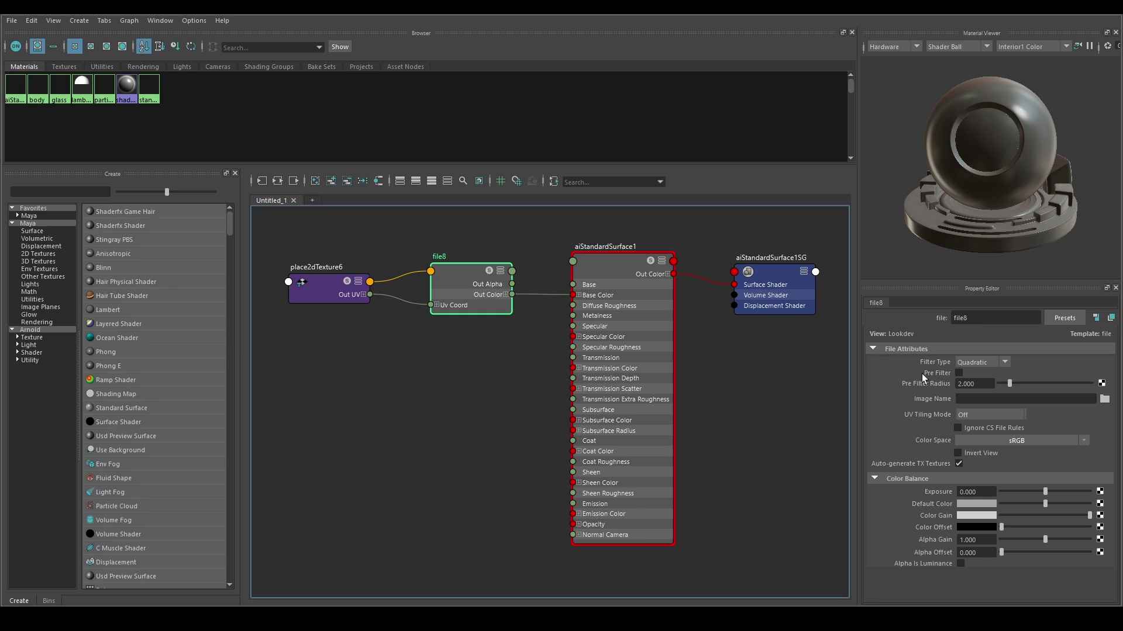
left_click(1105, 399)
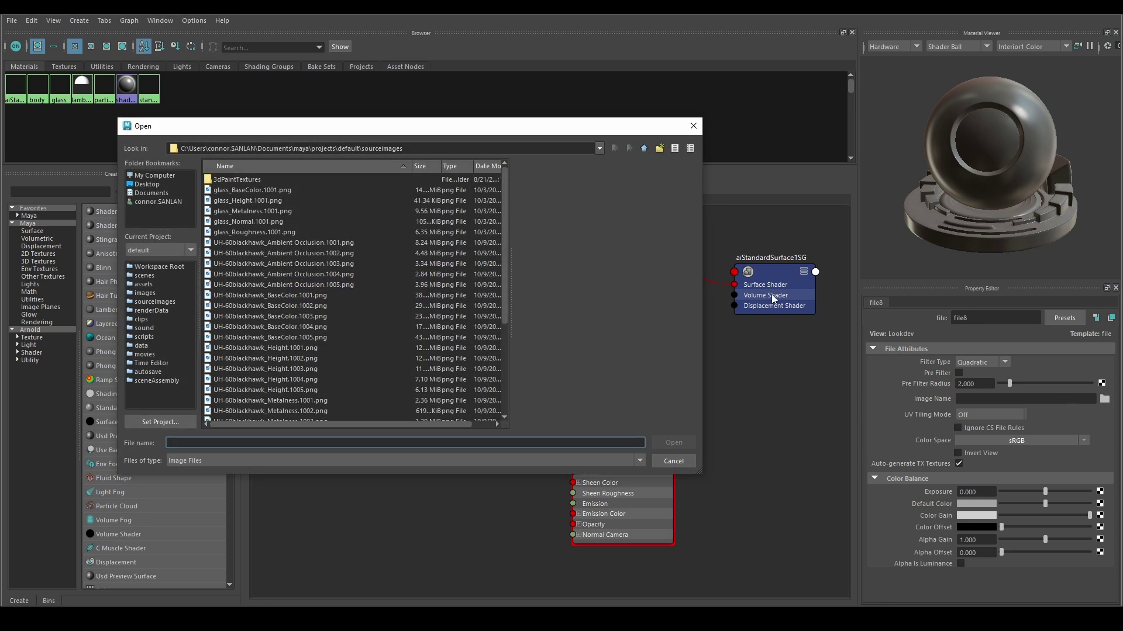
scroll(271, 260, "down", 4)
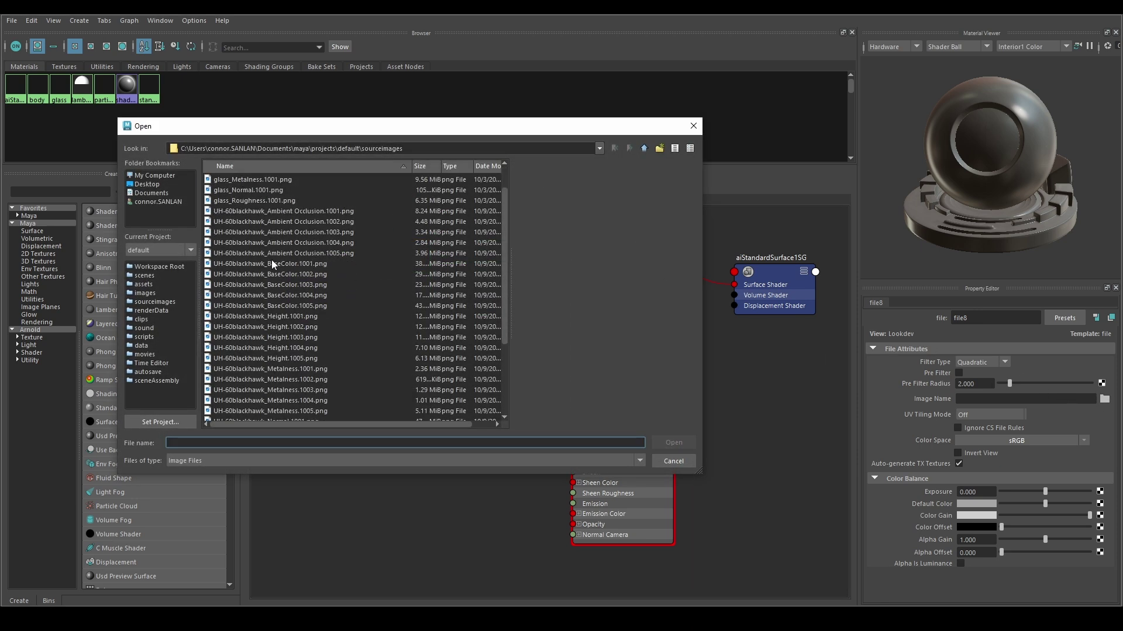
scroll(271, 262, "up", 4)
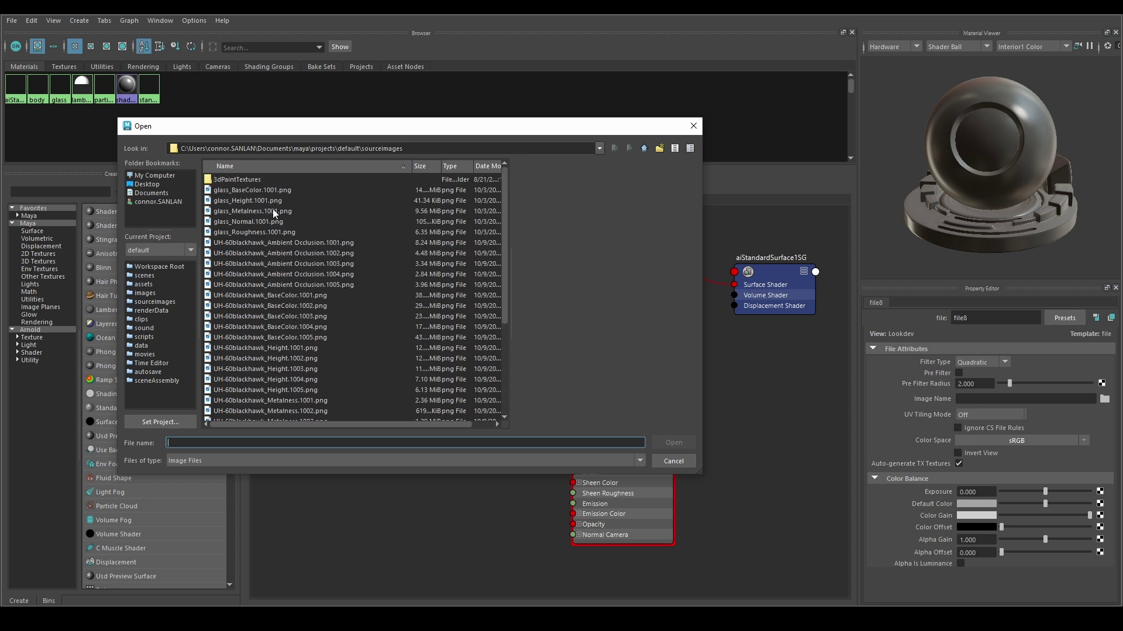
left_click(284, 295)
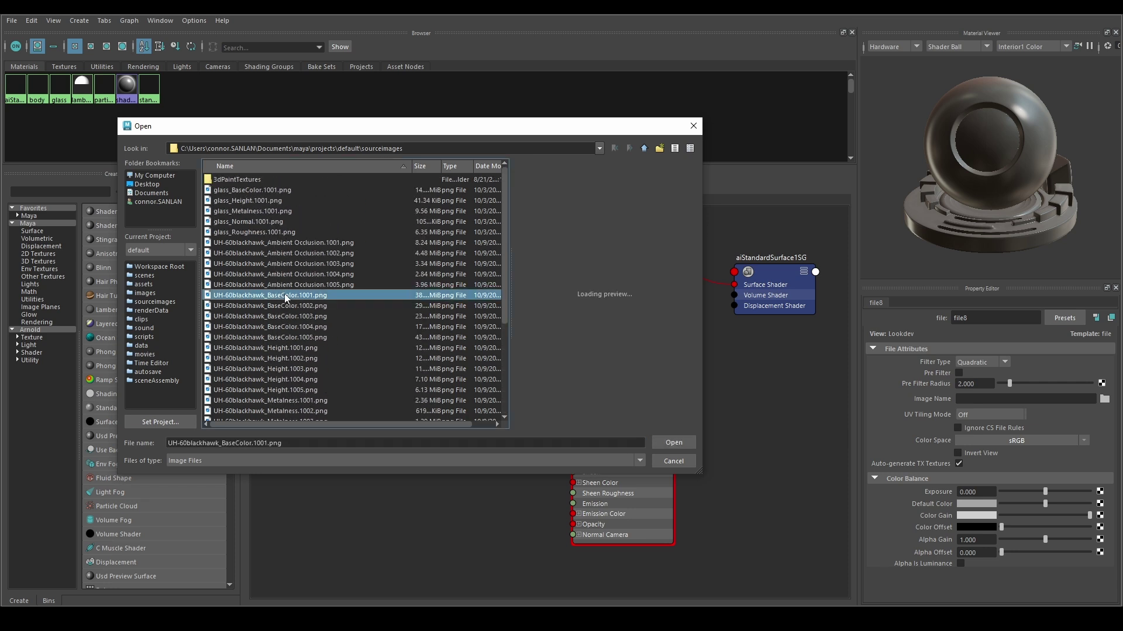
left_click(669, 442)
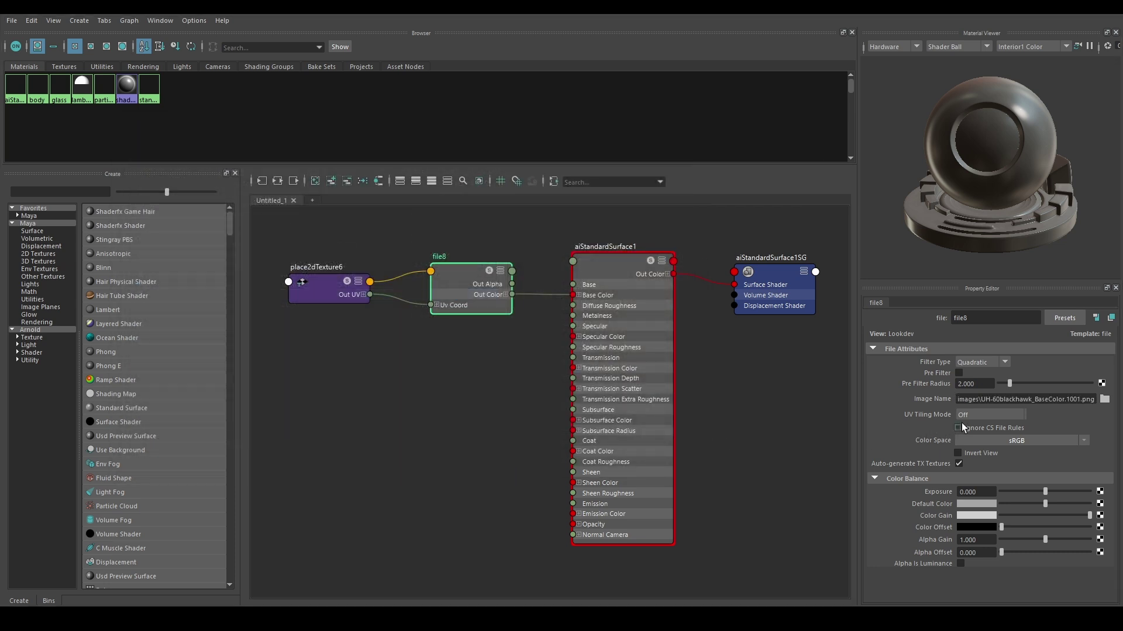
left_click(973, 412)
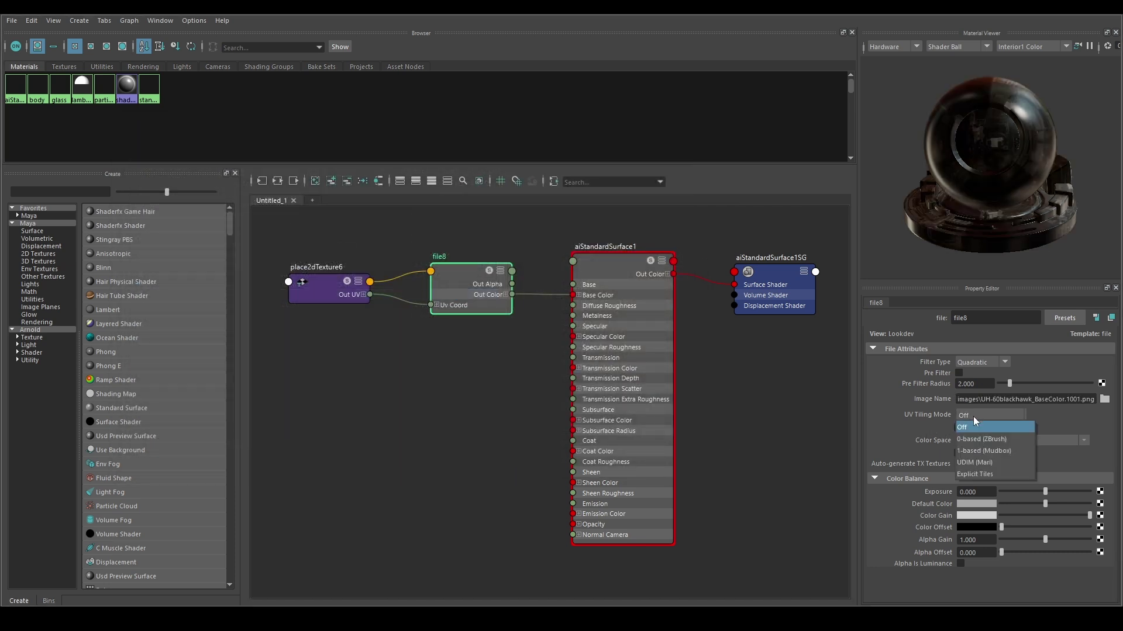
left_click(977, 465)
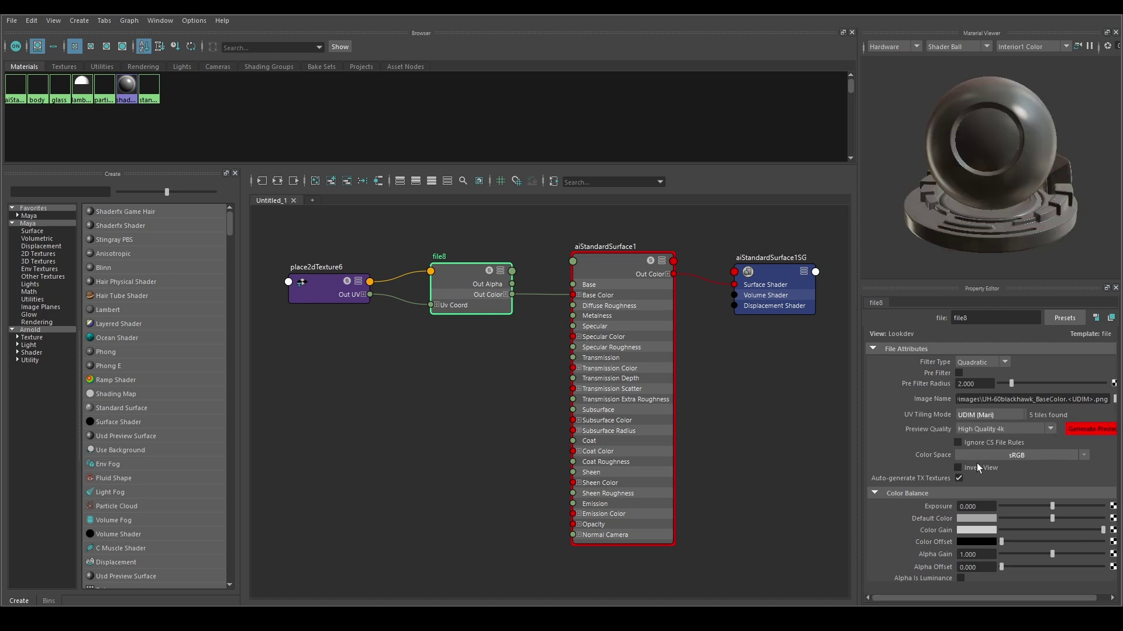
left_click(1084, 433)
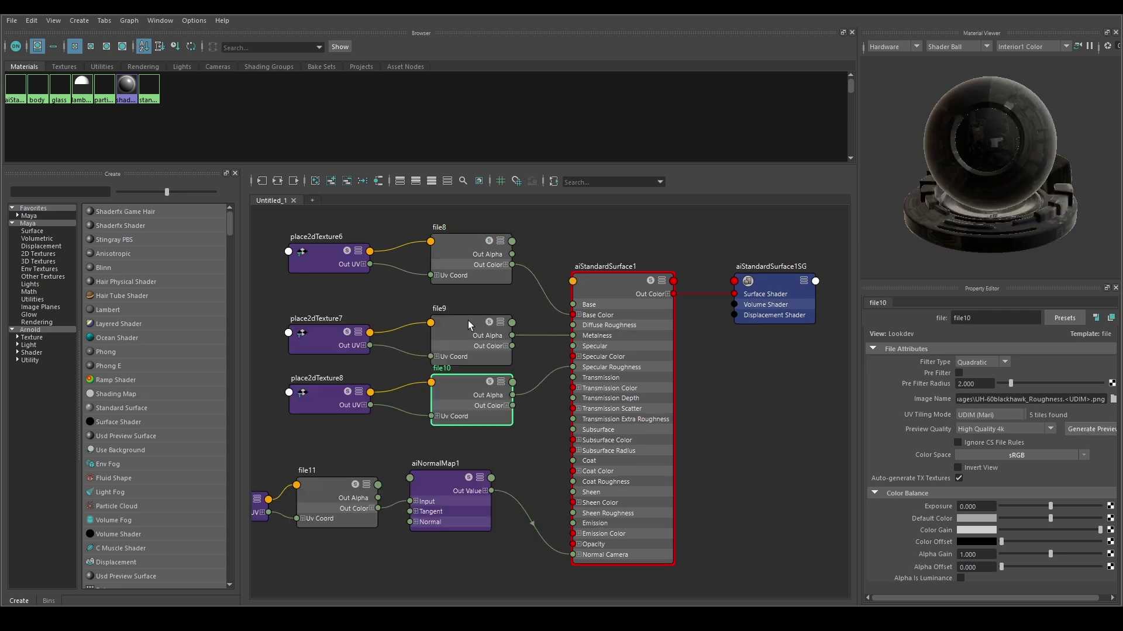
Step: Set the file9 metalness texture's UV tiling mode to UDIM (Mari)
left_click(462, 321)
left_click(1002, 413)
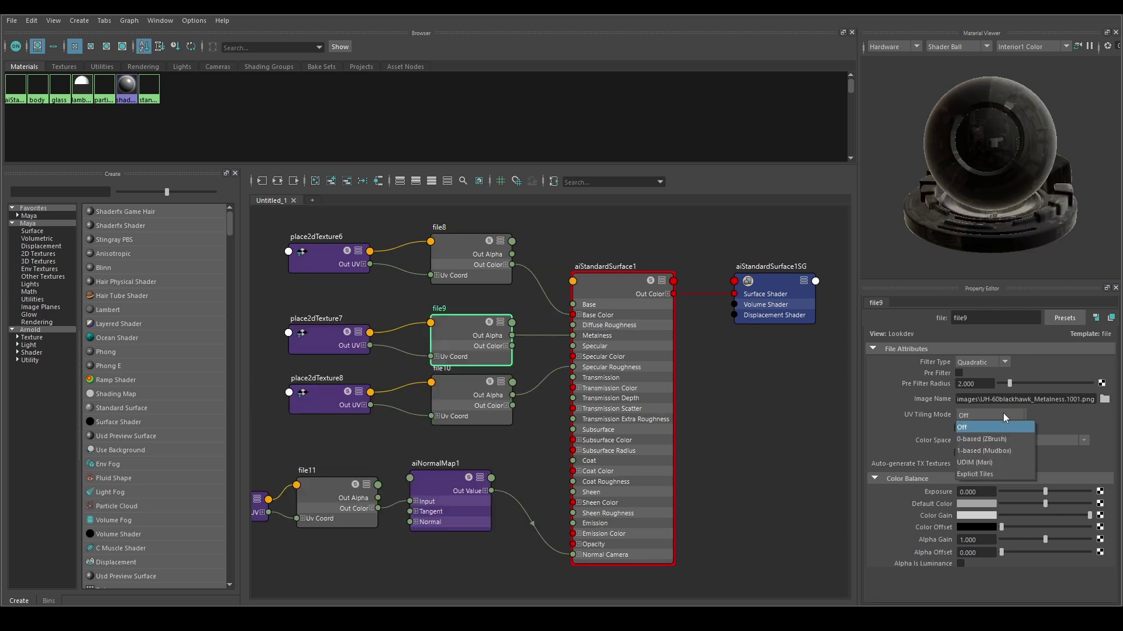
left_click(983, 457)
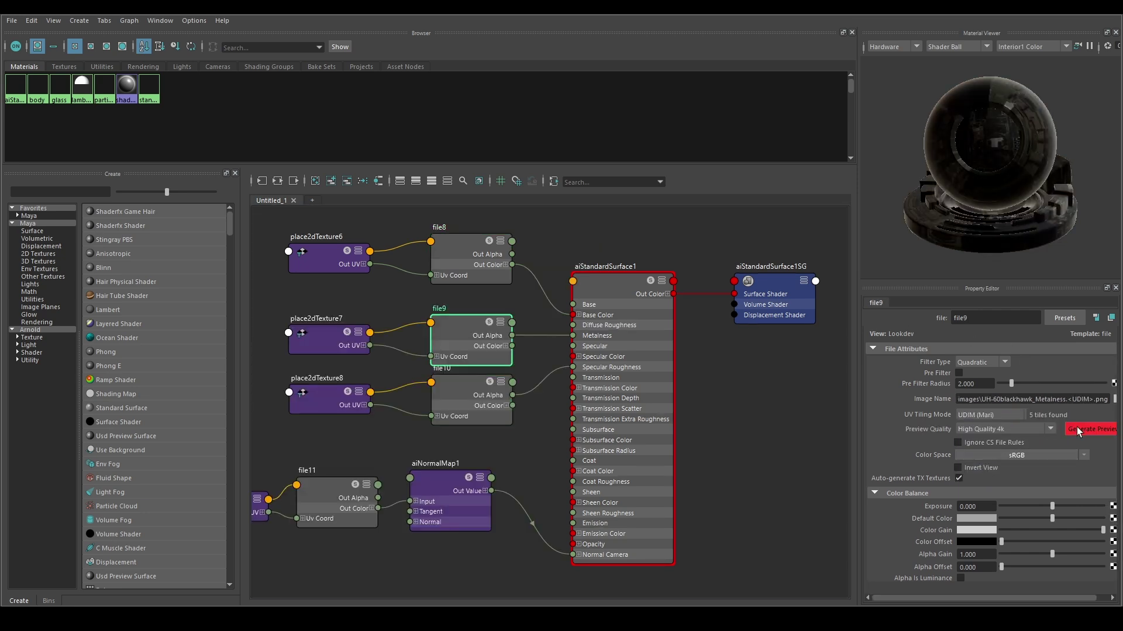
Step: Preview the metalness tiles, then run an Arnold RenderView IPR of the helicopter
left_click(1076, 427)
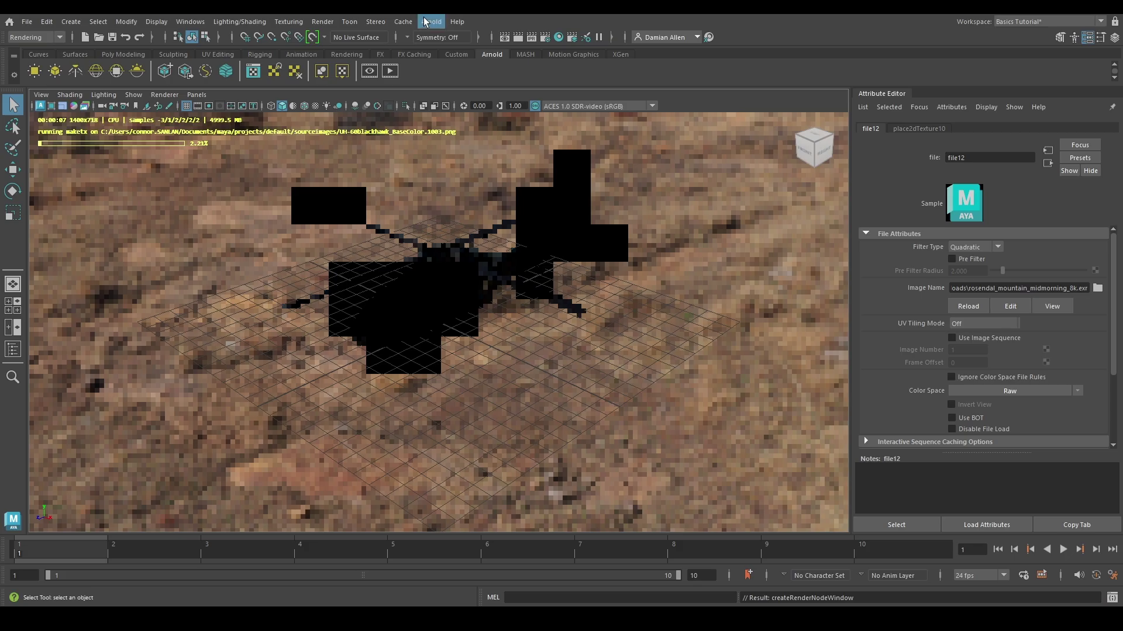
left_click(425, 21)
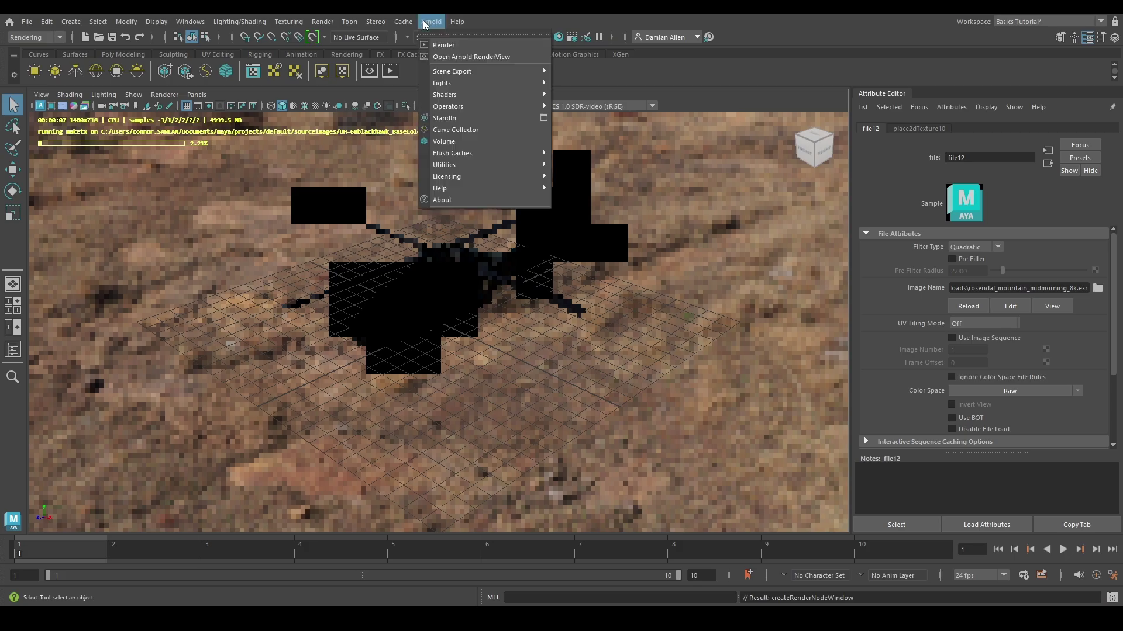
left_click(457, 55)
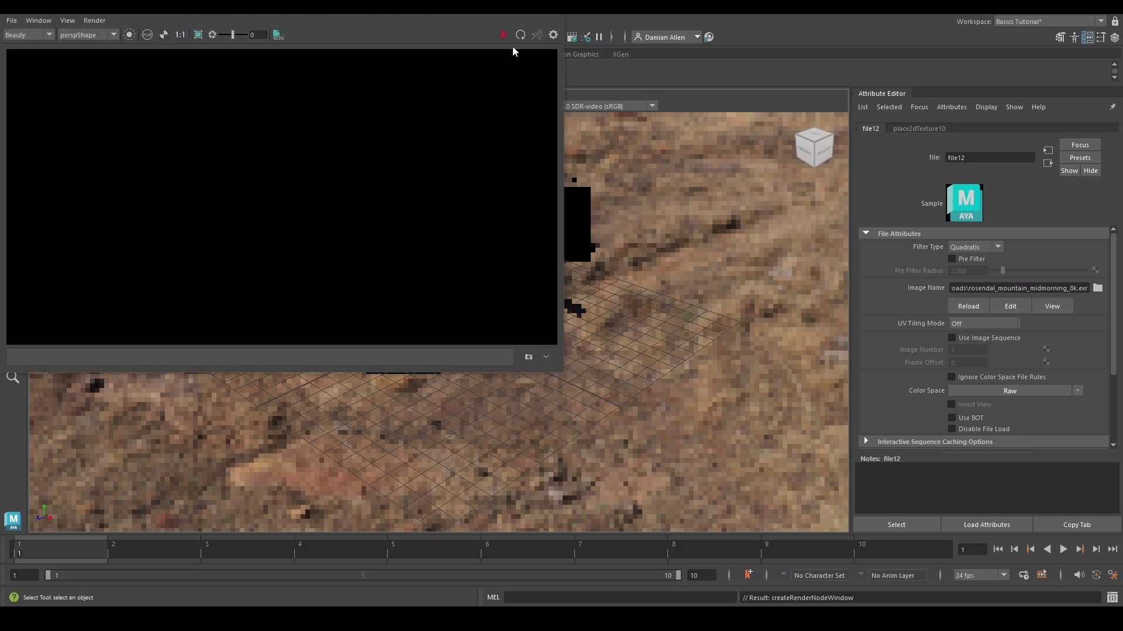
left_click(94, 21)
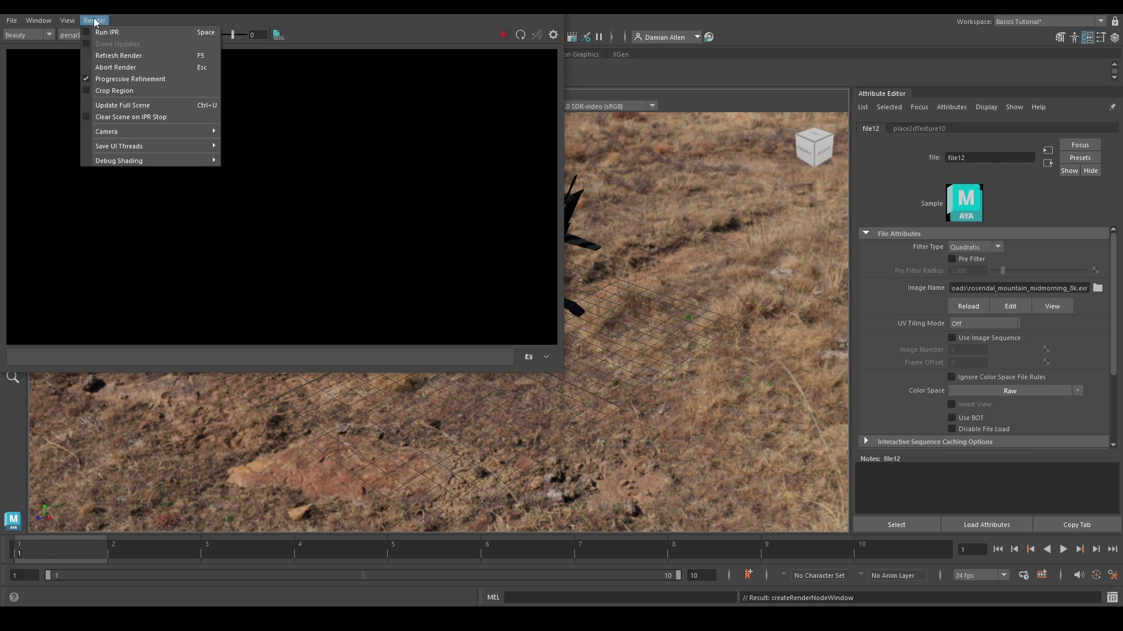
left_click(103, 33)
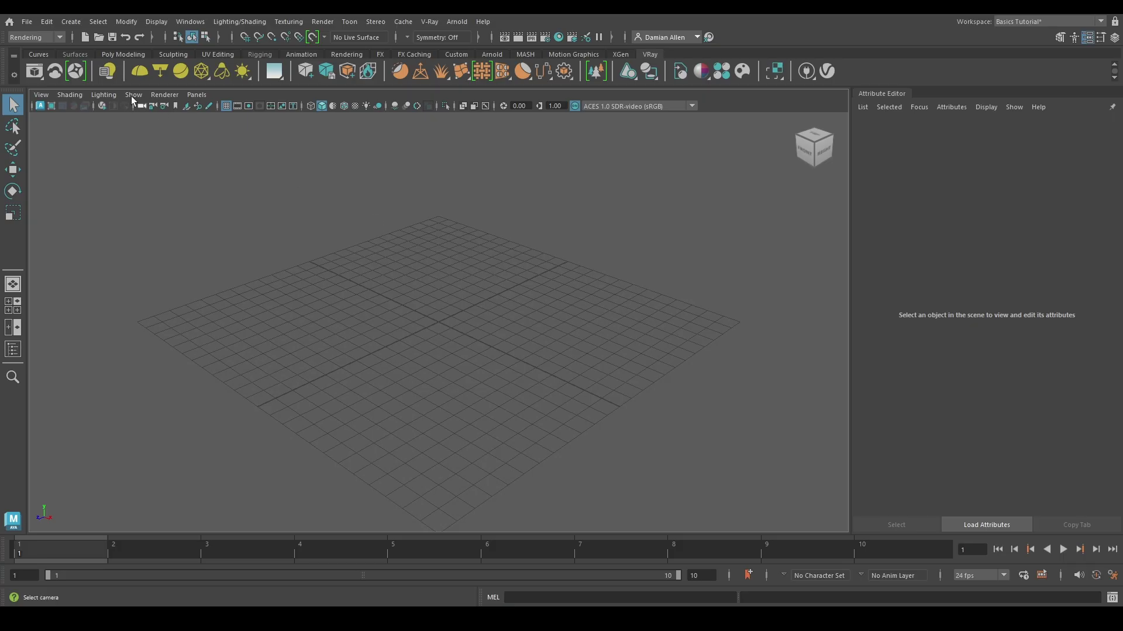
Step: Import UH_60blackhawk.fbx from the FBX folder into the empty Maya scene
left_click(27, 22)
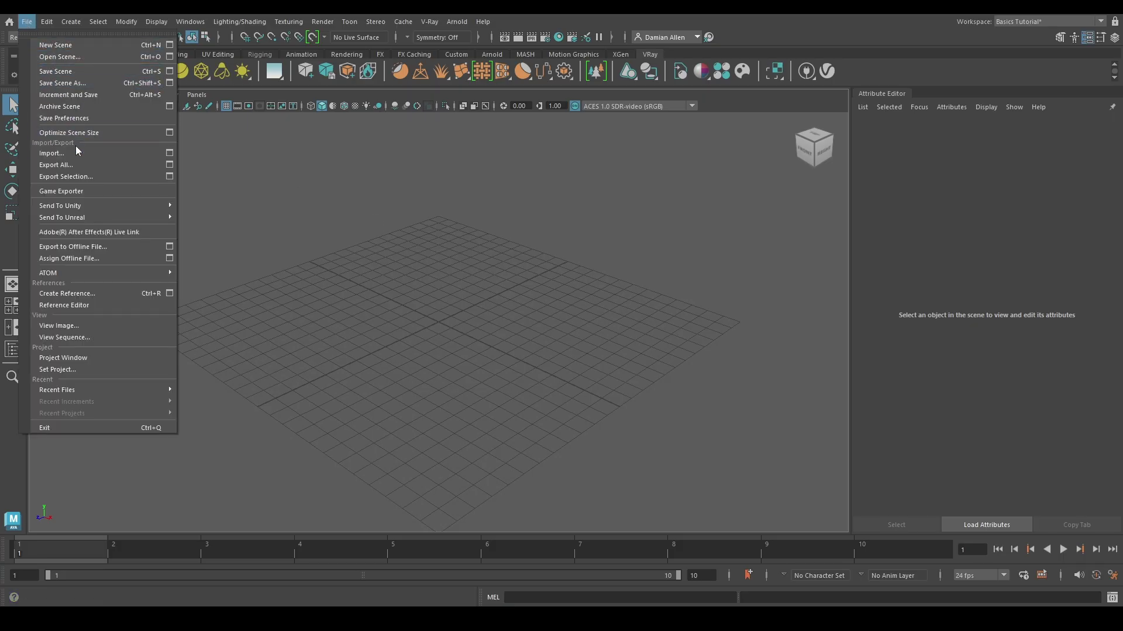
left_click(55, 154)
left_click(218, 213)
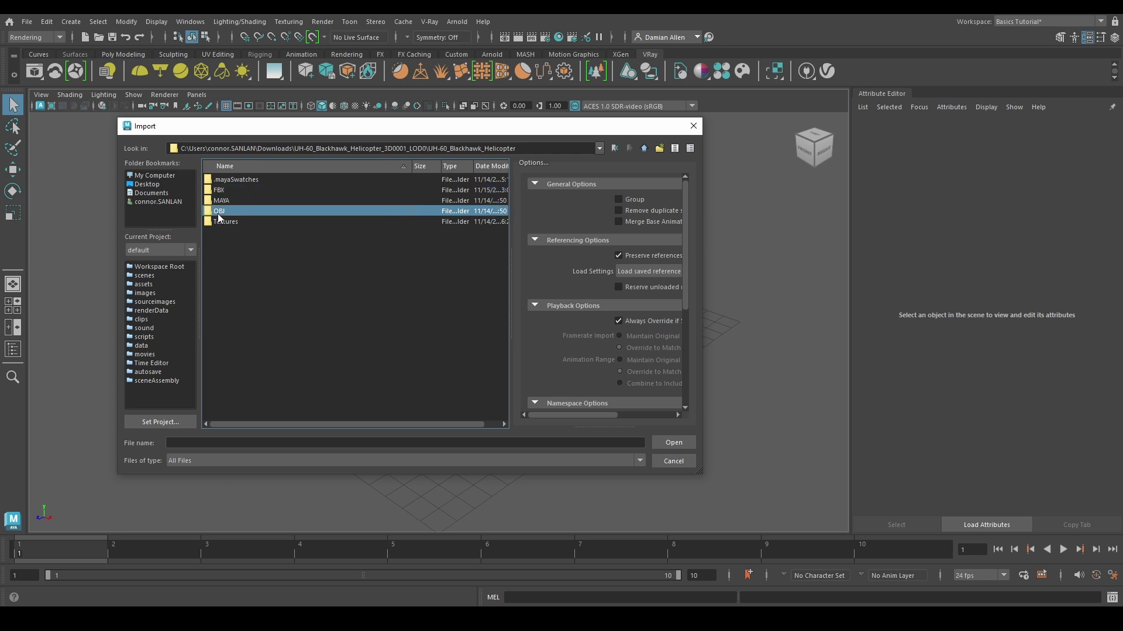
double_click(221, 191)
double_click(227, 183)
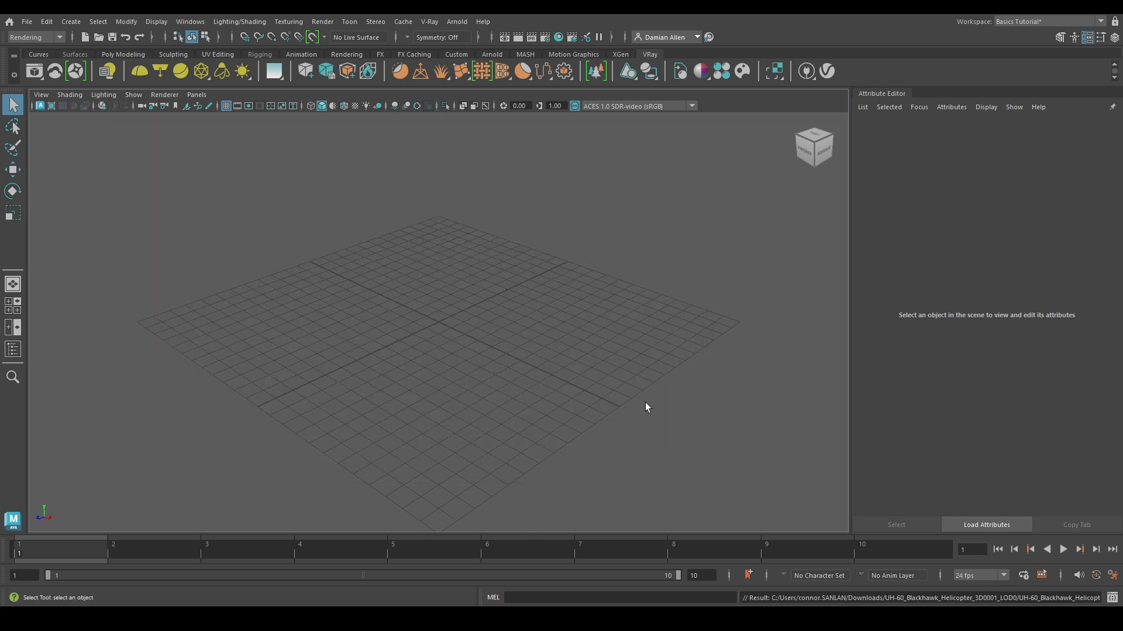
Step: Open the Hypershade material editor from Windows > Rendering Editors
left_click(190, 21)
mouse_move(225, 105)
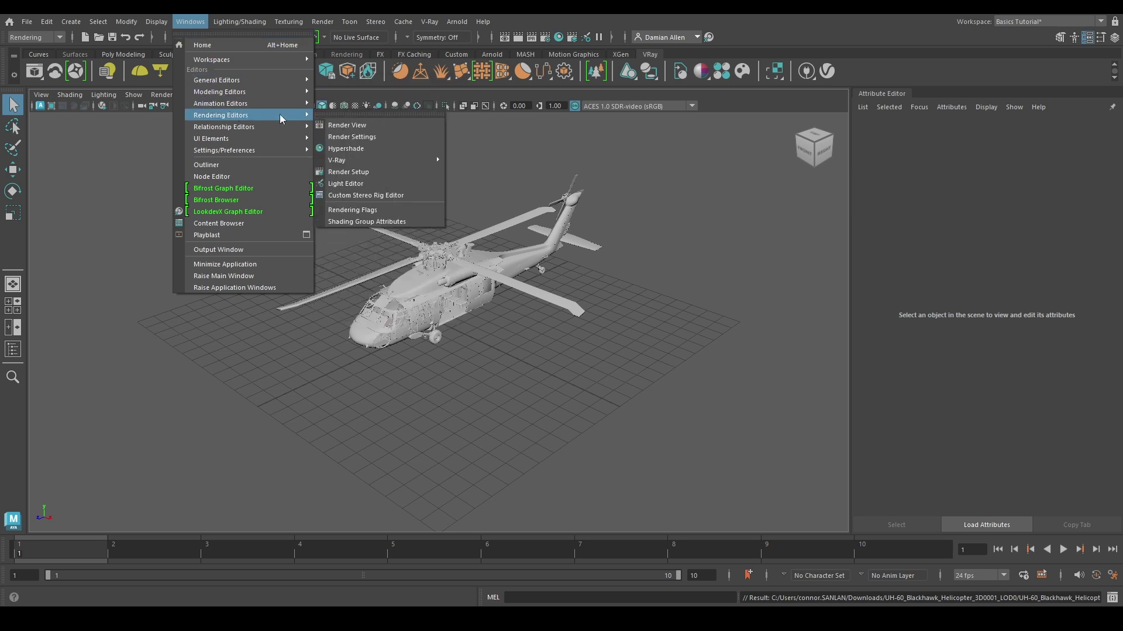
left_click(350, 151)
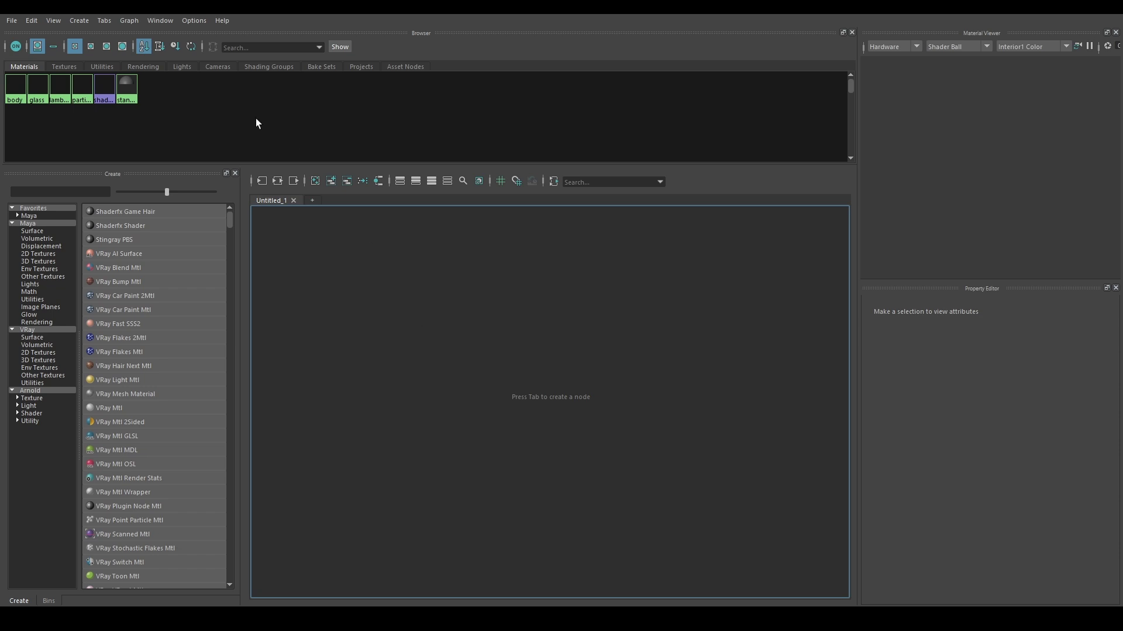
Step: Create a VRay Mtl material and connect a file texture node to it
left_click(92, 24)
mouse_move(187, 298)
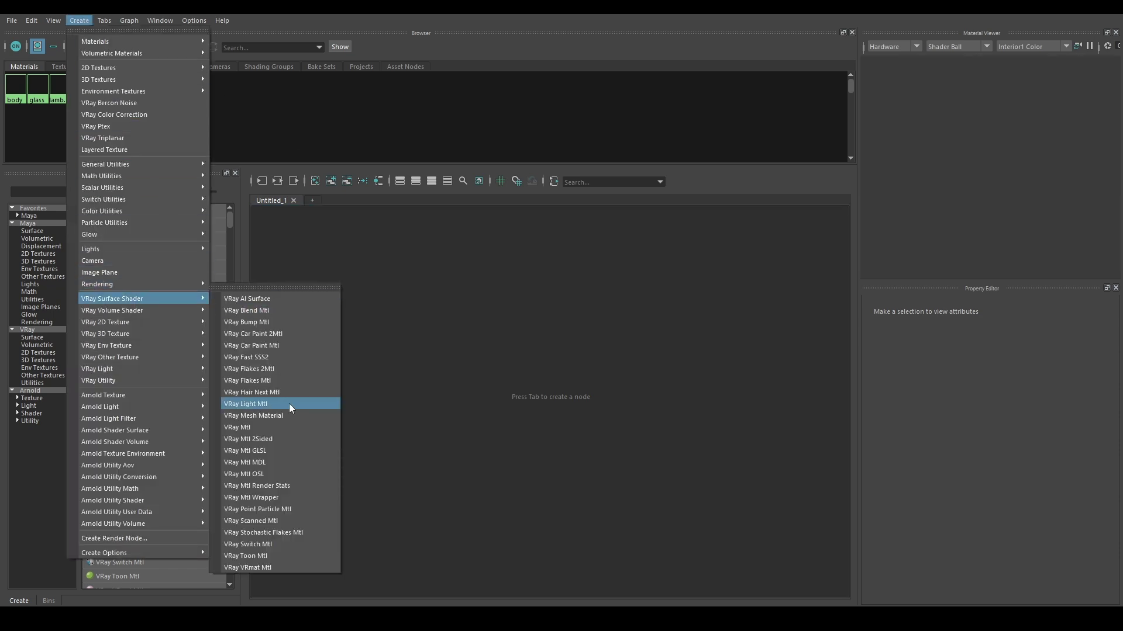
left_click(290, 426)
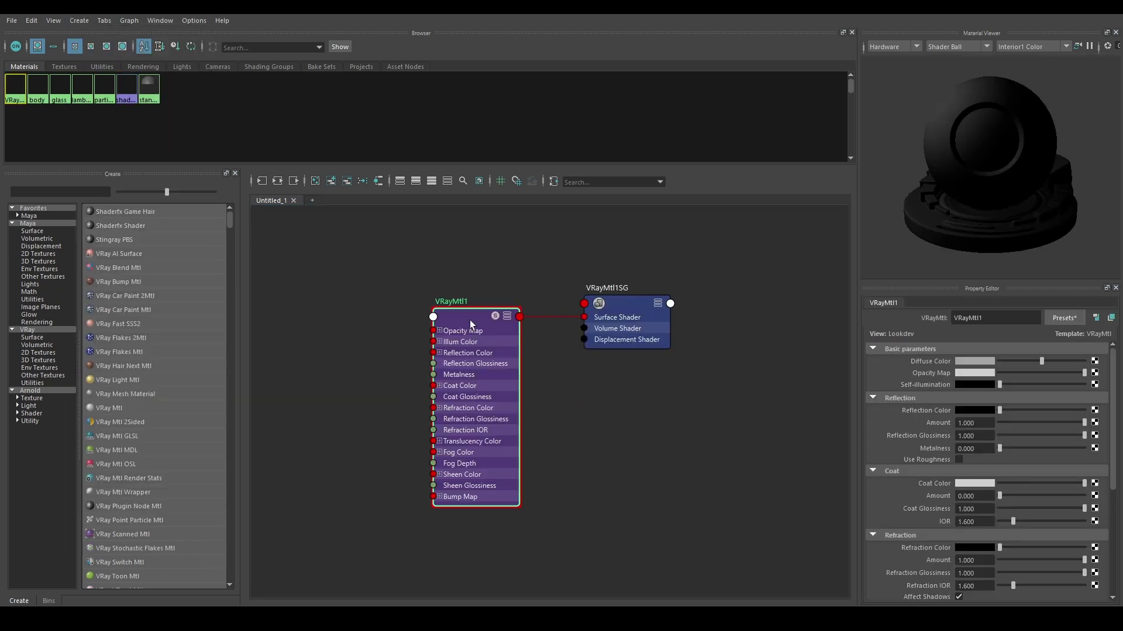
left_click(1095, 372)
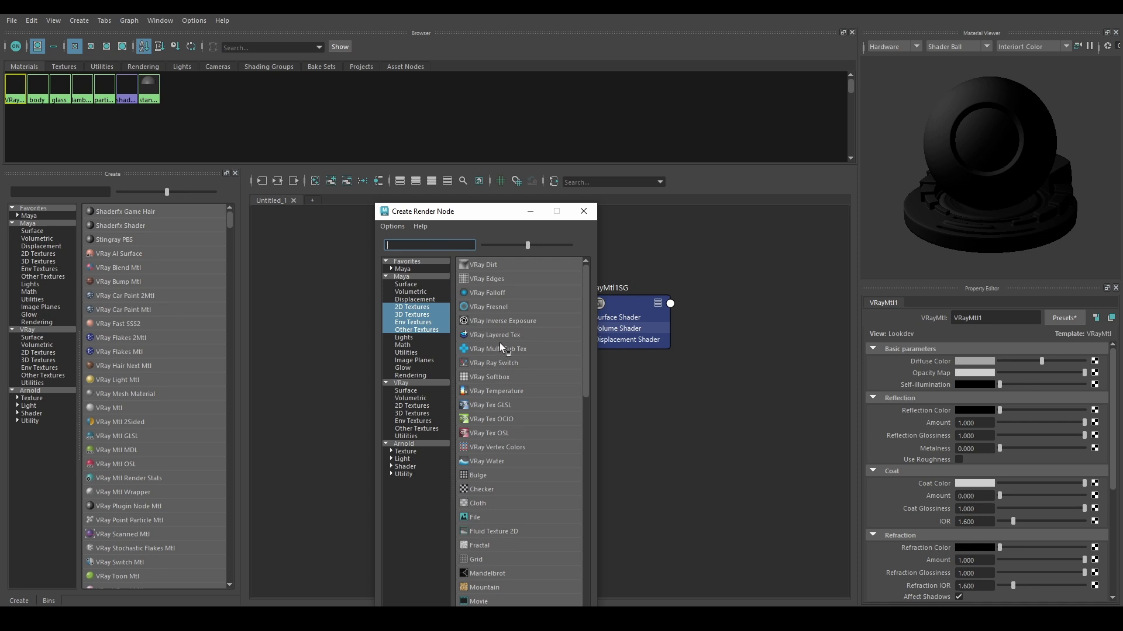
scroll(500, 343, "down", 2)
left_click(476, 432)
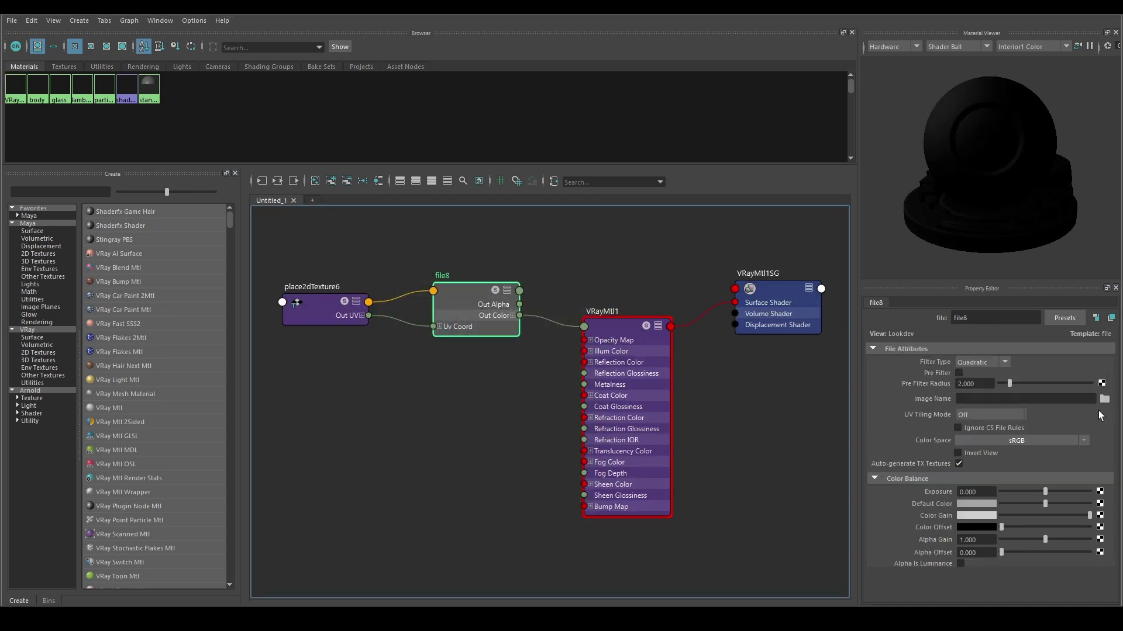
Step: Load UH-60blackhawk_BaseColor.1001.png into file8, set UV tiling to UDIM (Mari), and generate its preview
left_click(1104, 399)
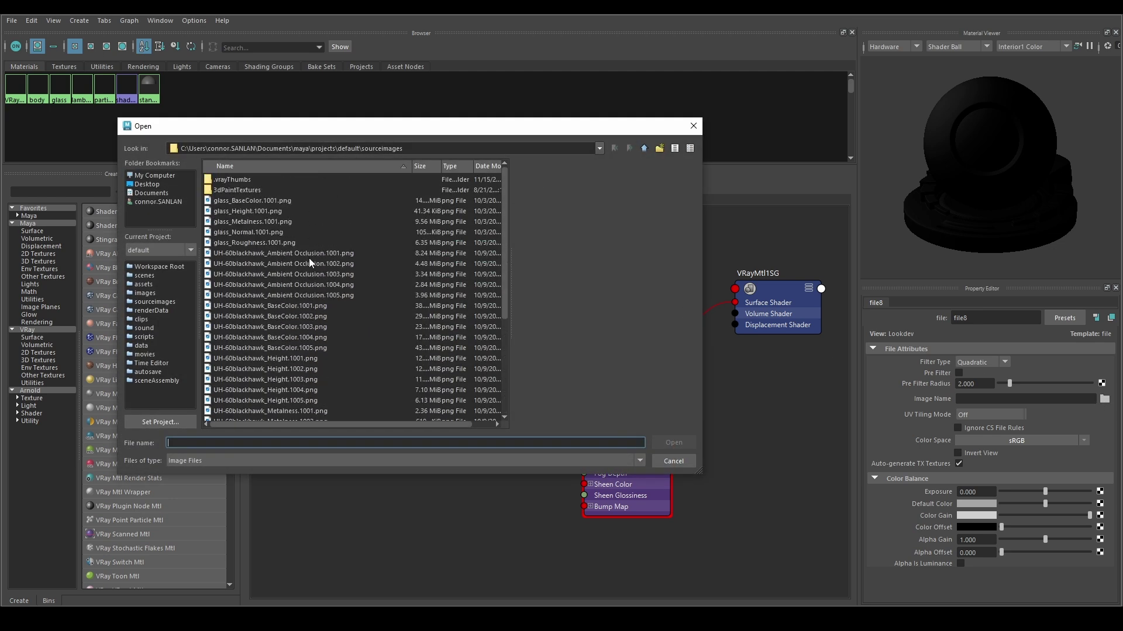
left_click(293, 305)
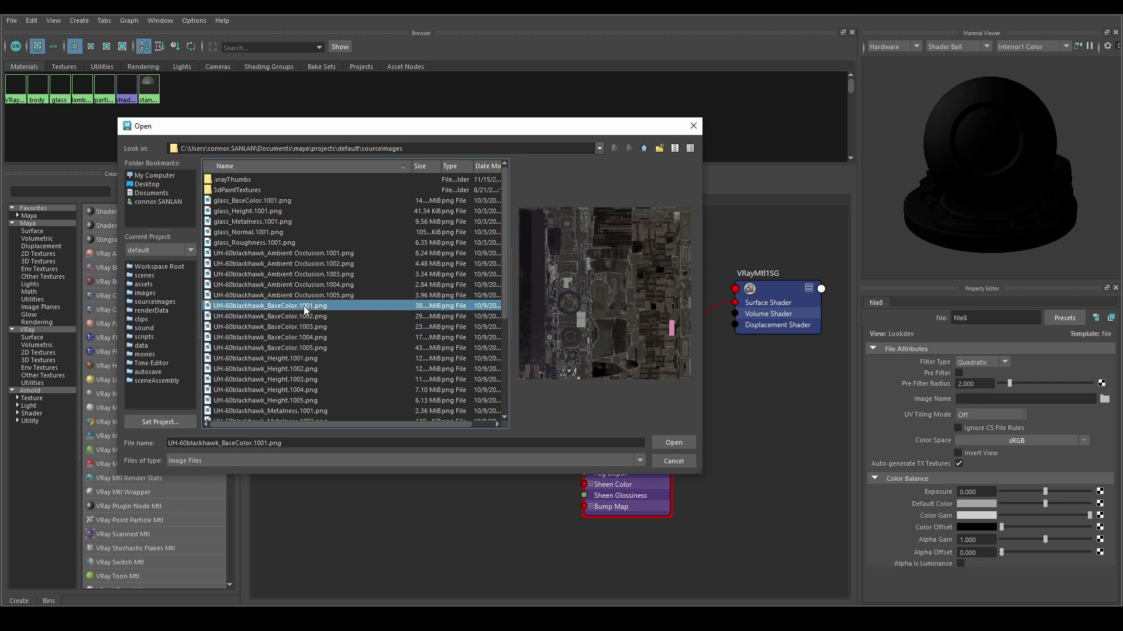
left_click(673, 442)
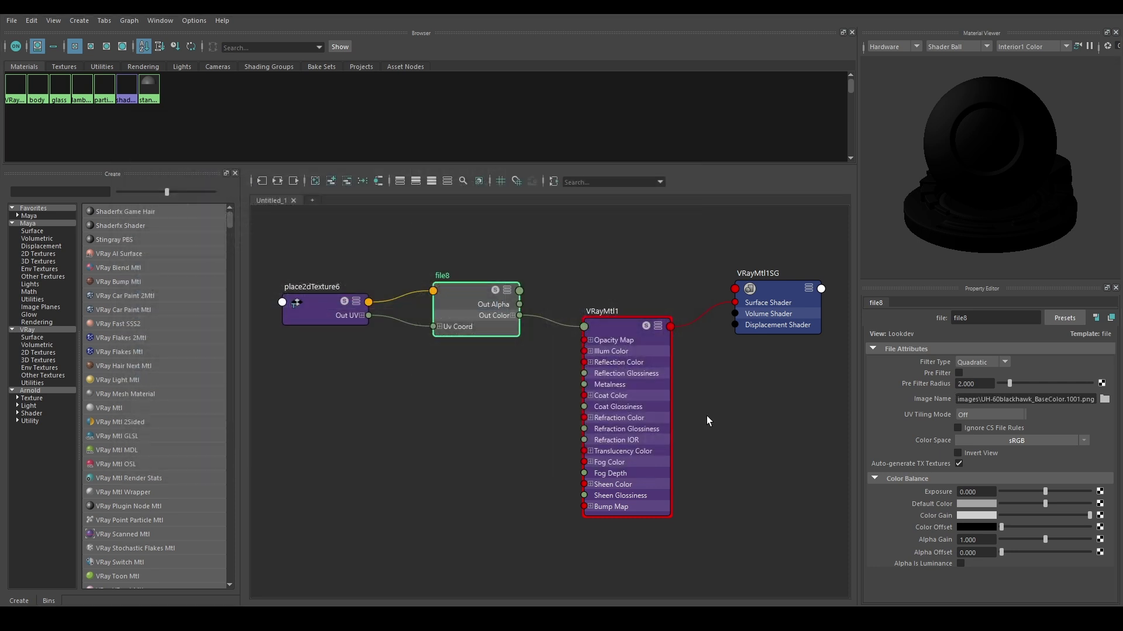
left_click(971, 415)
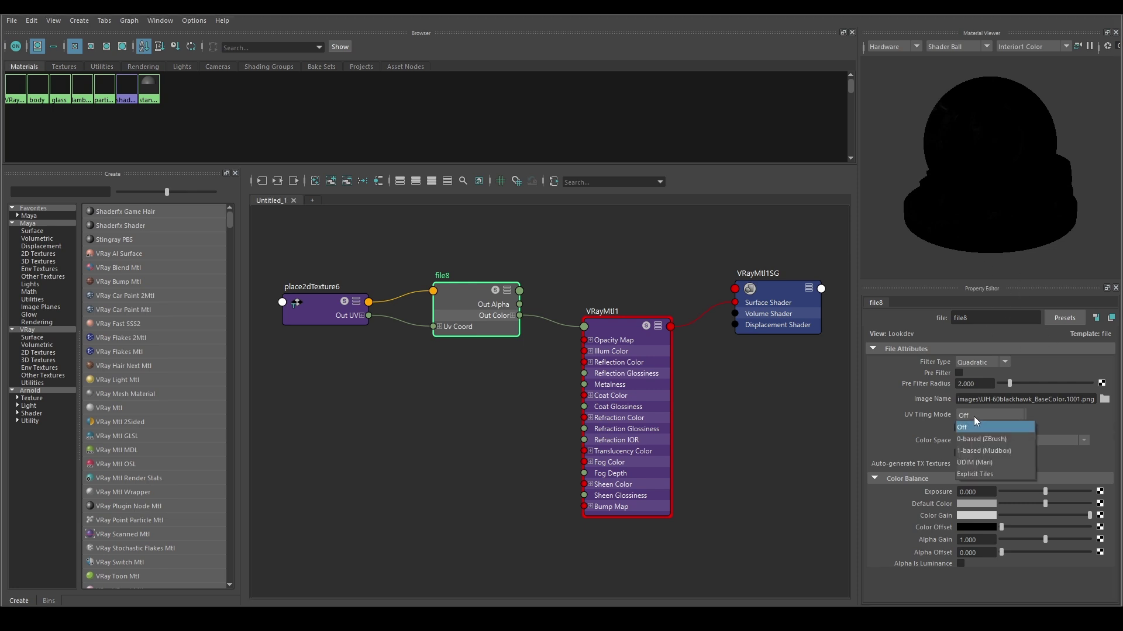
left_click(978, 464)
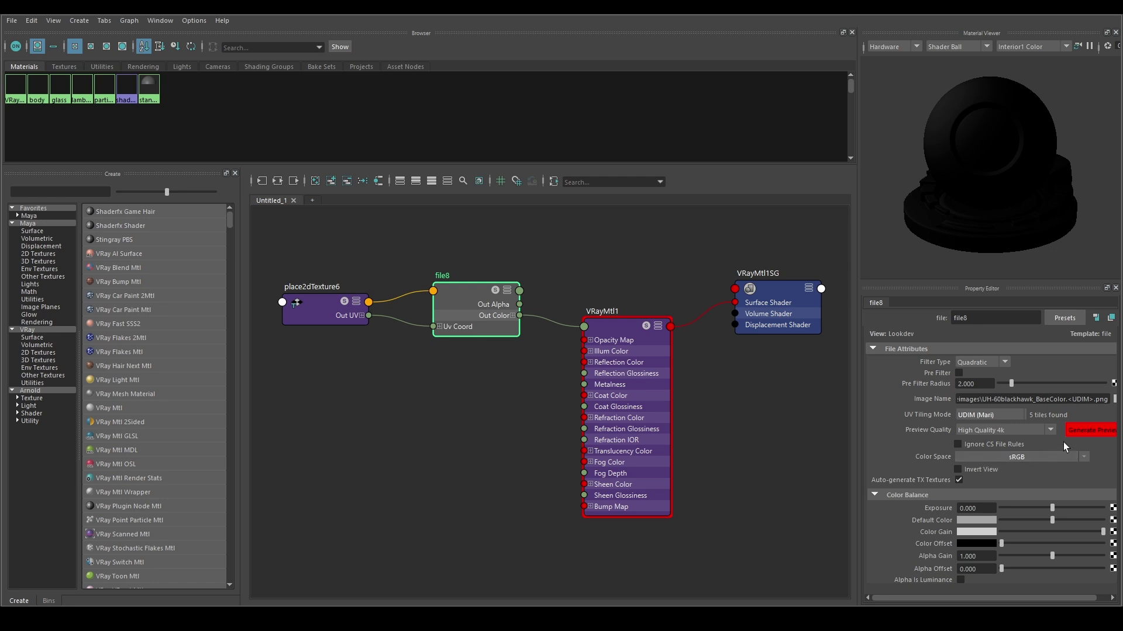
left_click(1078, 433)
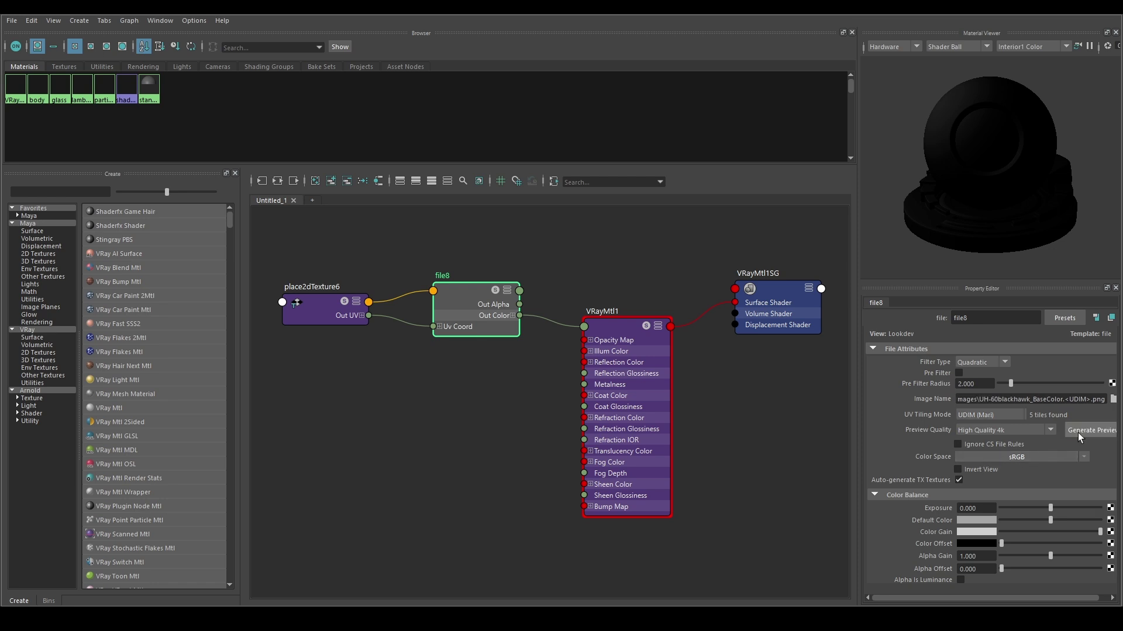
left_click(633, 324)
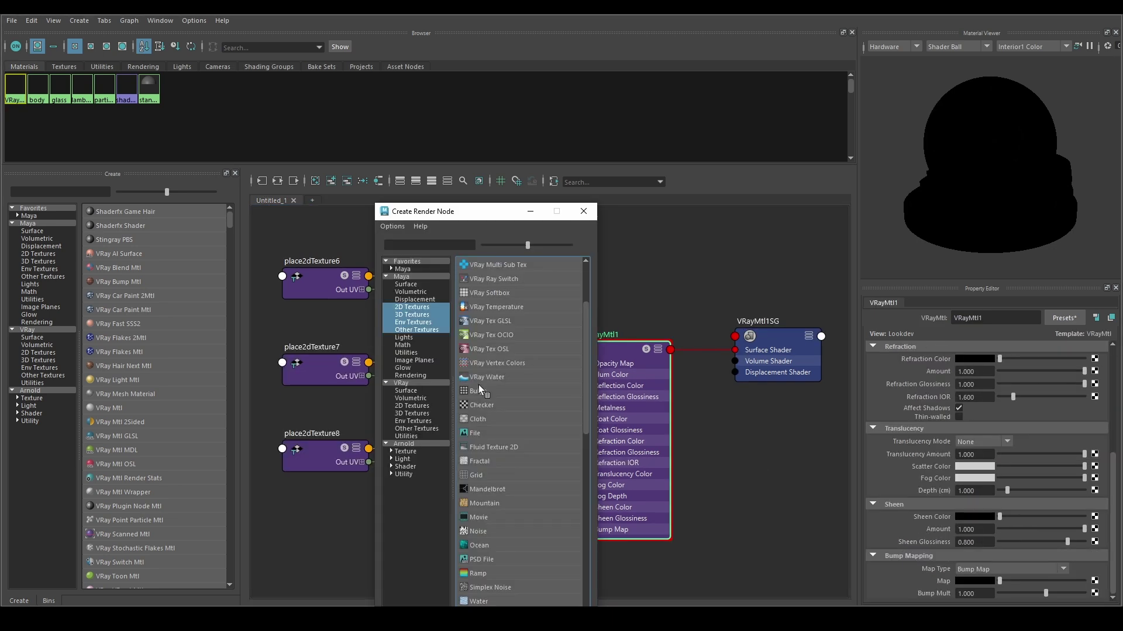
Step: Switch the viewport renderer to Arnold for a live render of the helicopter
left_click_drag(258, 396, 672, 163)
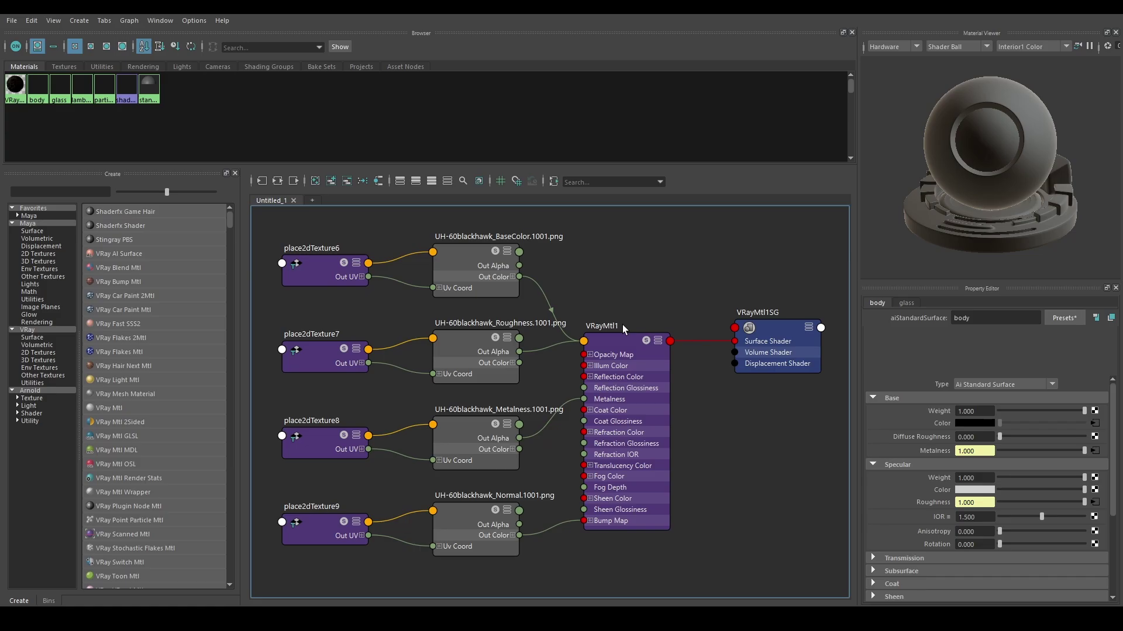
right_click_drag(630, 343, 633, 312)
left_click(1109, 12)
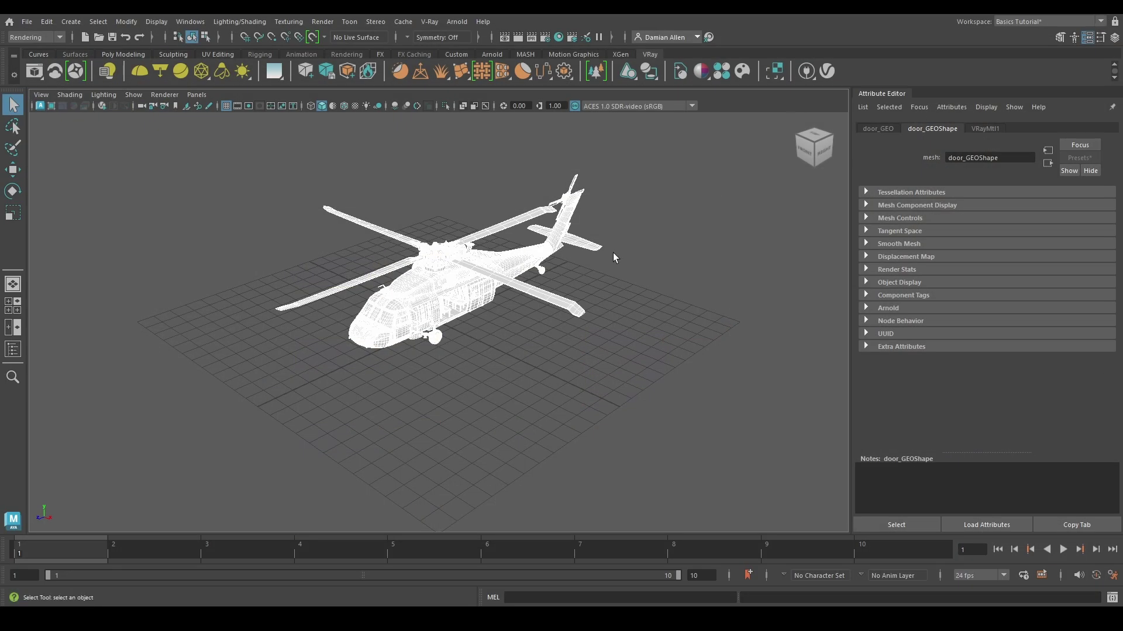
left_click(493, 334)
left_click(171, 95)
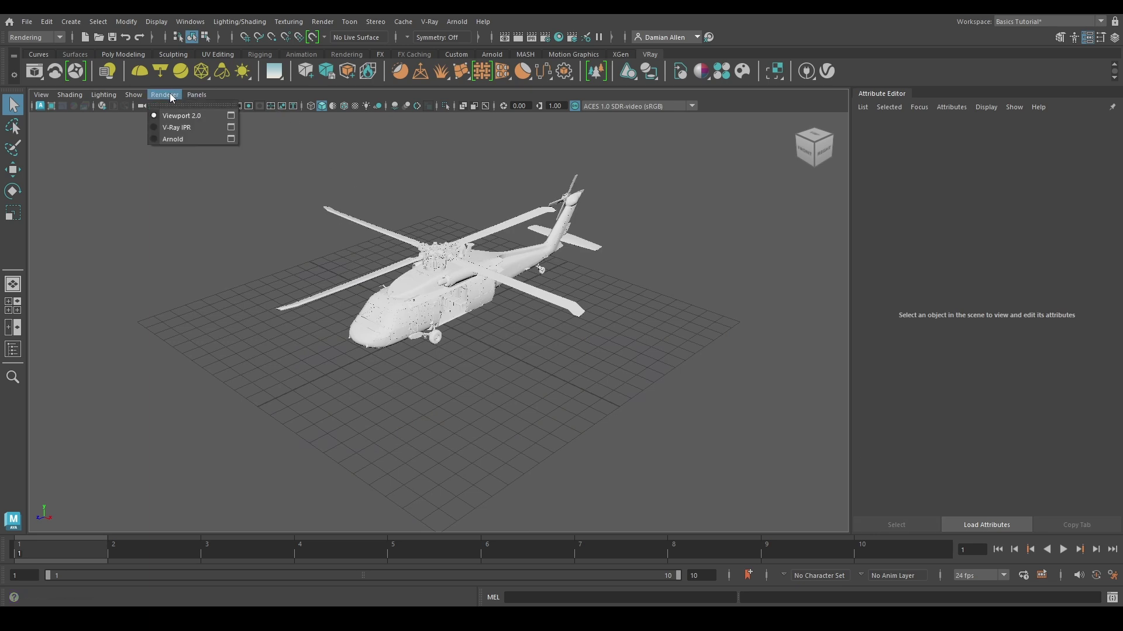
left_click(183, 138)
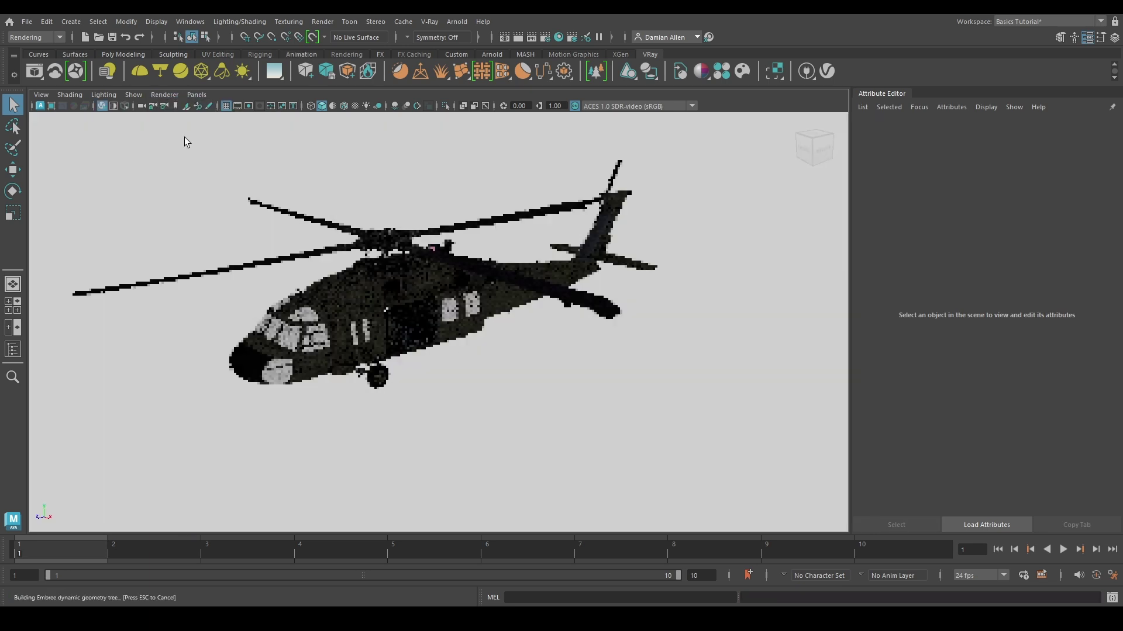
Step: Orbit and zoom to side and three-quarter front views of the rendered helicopter
left_click_drag(384, 261, 498, 336, "alt")
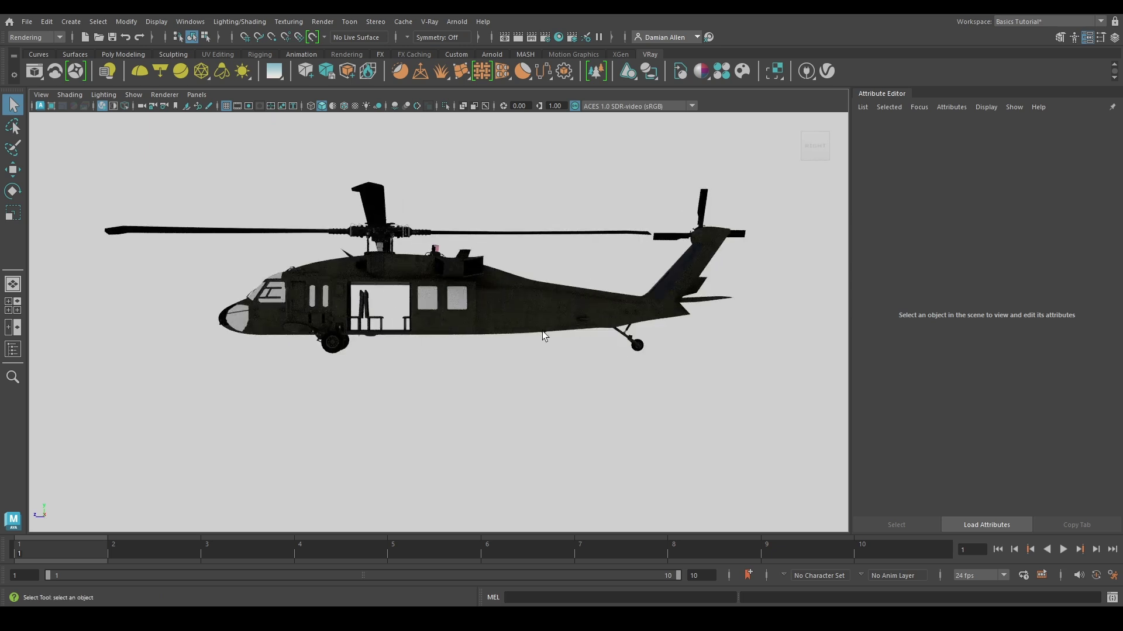
scroll(497, 333, "up", 4)
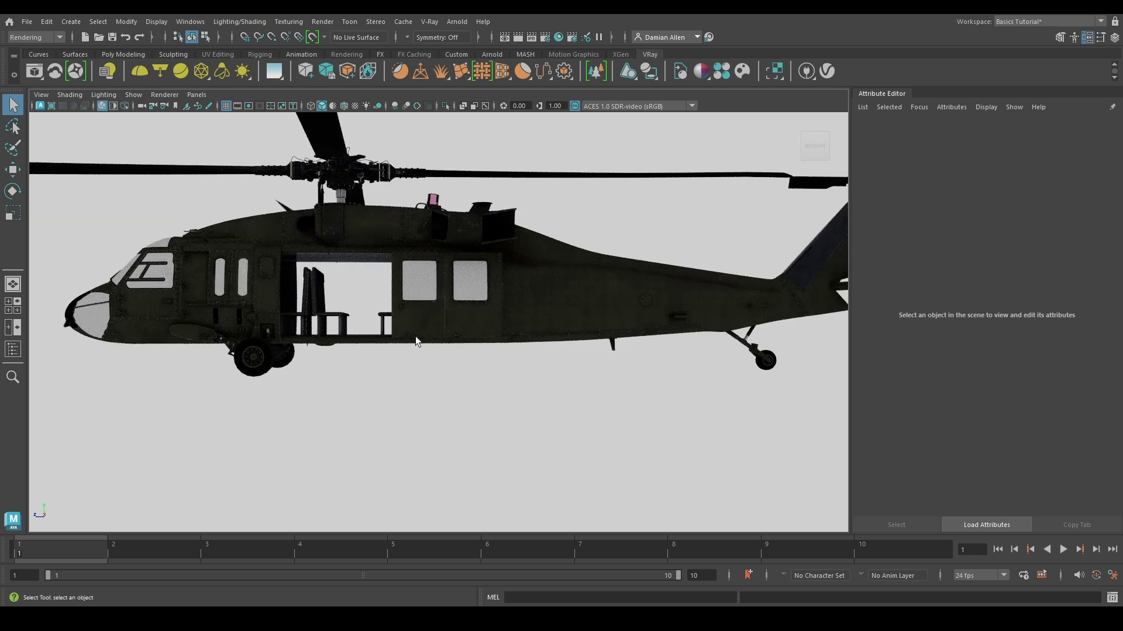
left_click_drag(404, 332, 473, 355, "alt")
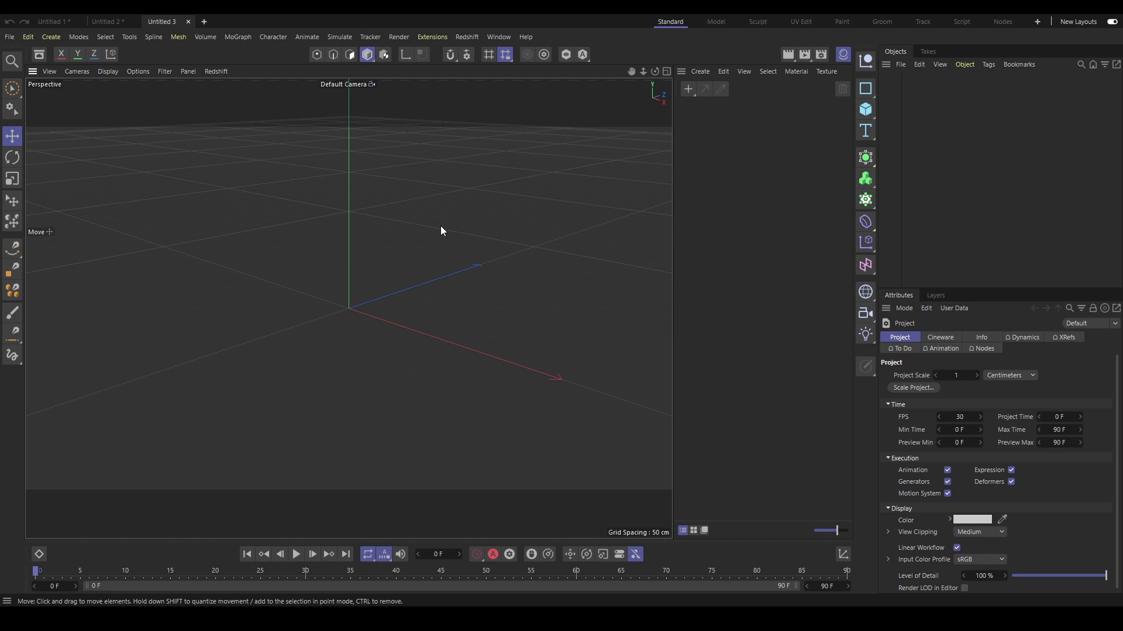
Step: Merge FBX/UH_60blackhawk.fbx into the Cinema 4D project, accepting the default FBX 2020.1 import settings
left_click(9, 36)
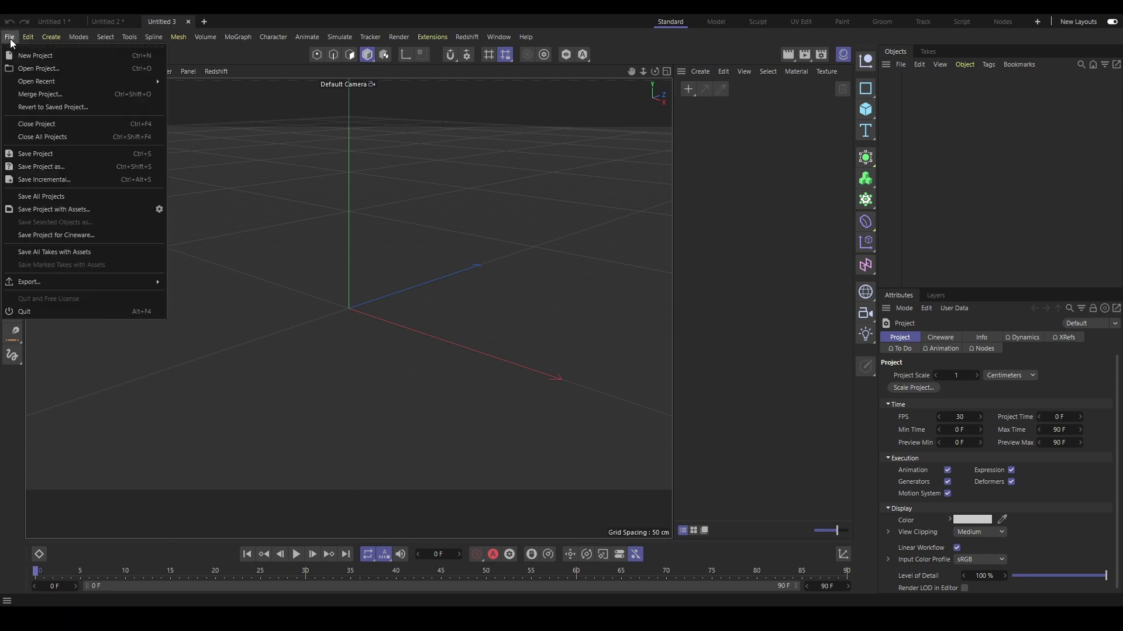
left_click(34, 95)
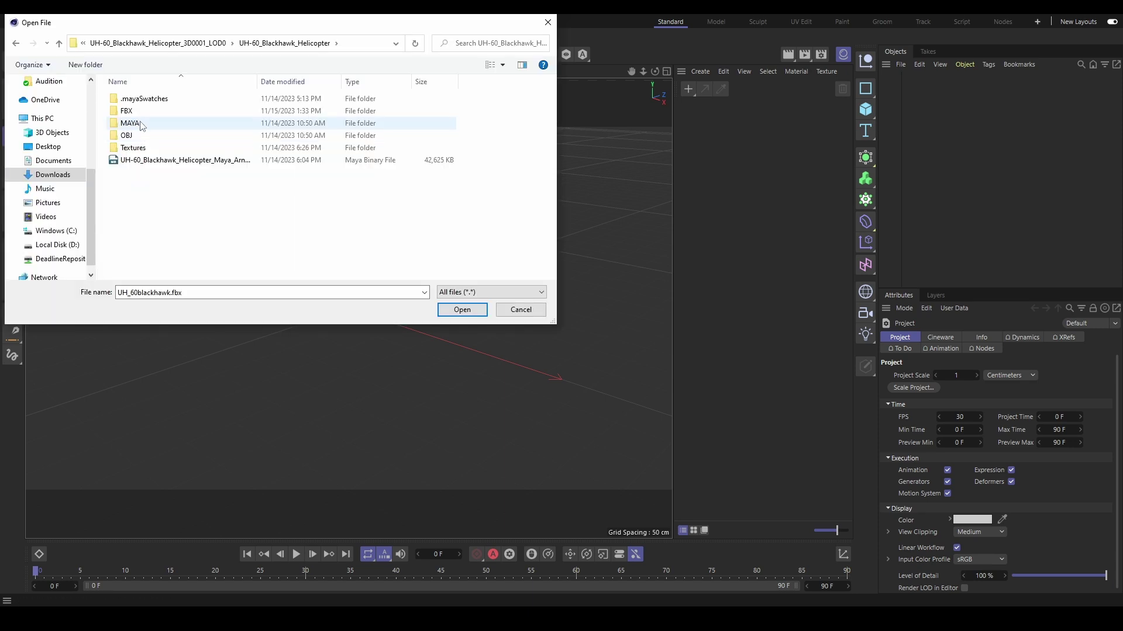
double_click(140, 111)
left_click(139, 104)
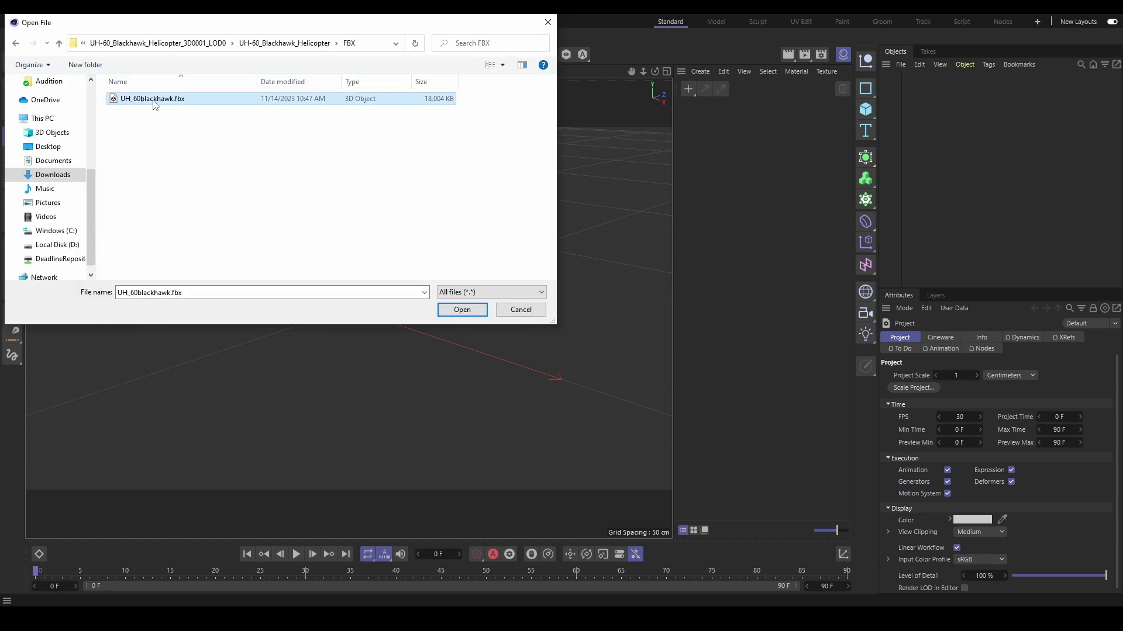
left_click(461, 311)
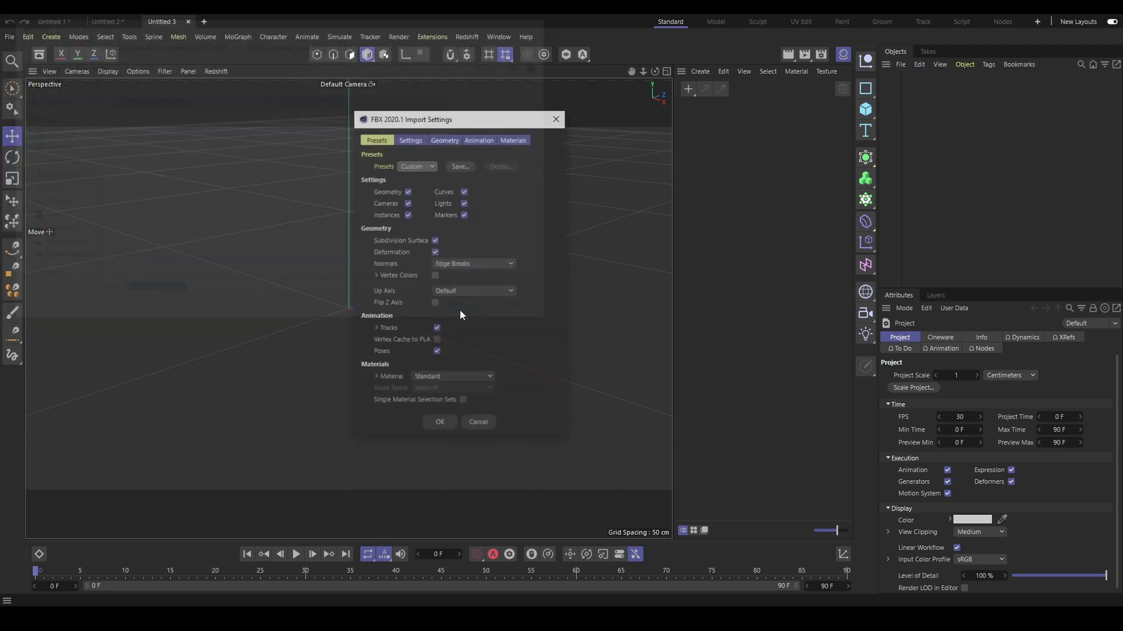
left_click(440, 424)
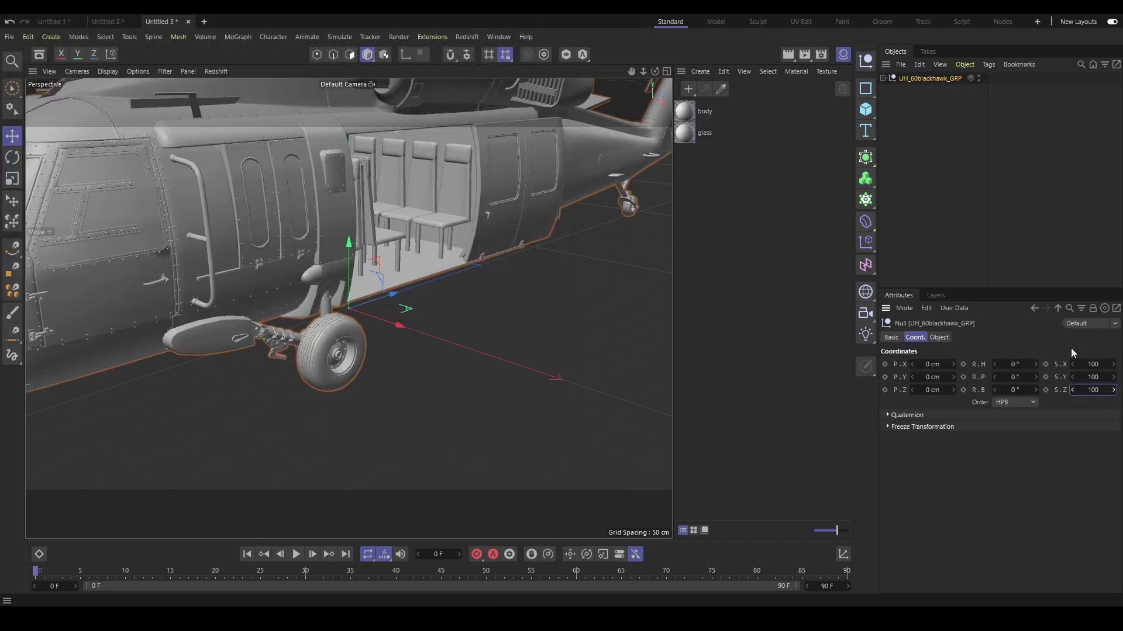
scroll(353, 257, "down", 3)
scroll(353, 257, "down", 3)
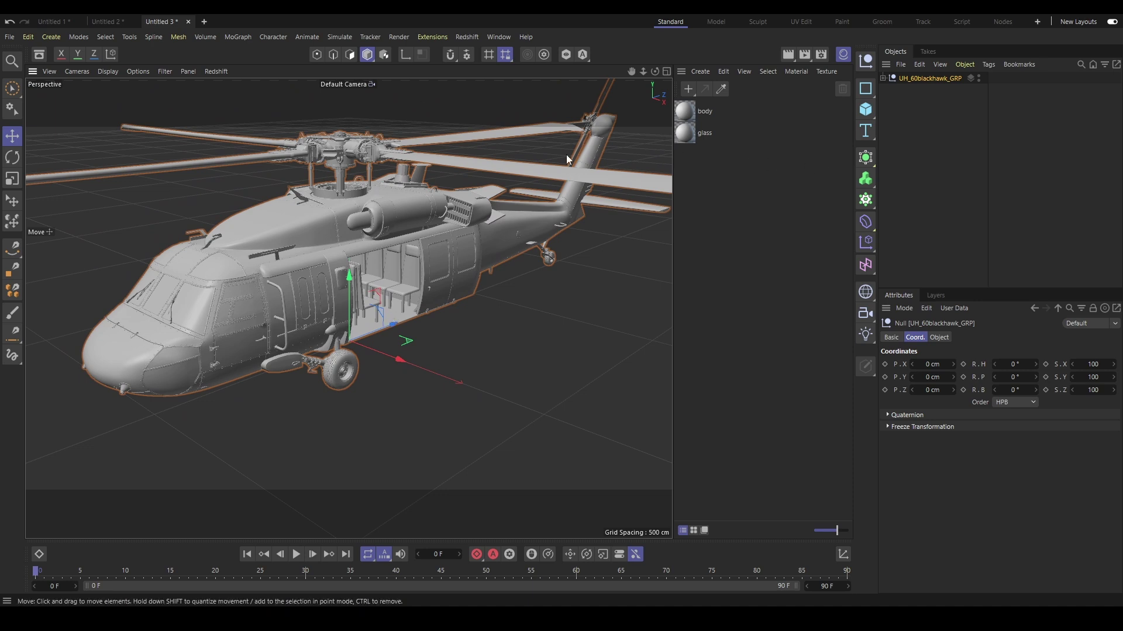
Step: Delete the imported body and glass materials
left_click(702, 111)
left_click(841, 91)
left_click(699, 112)
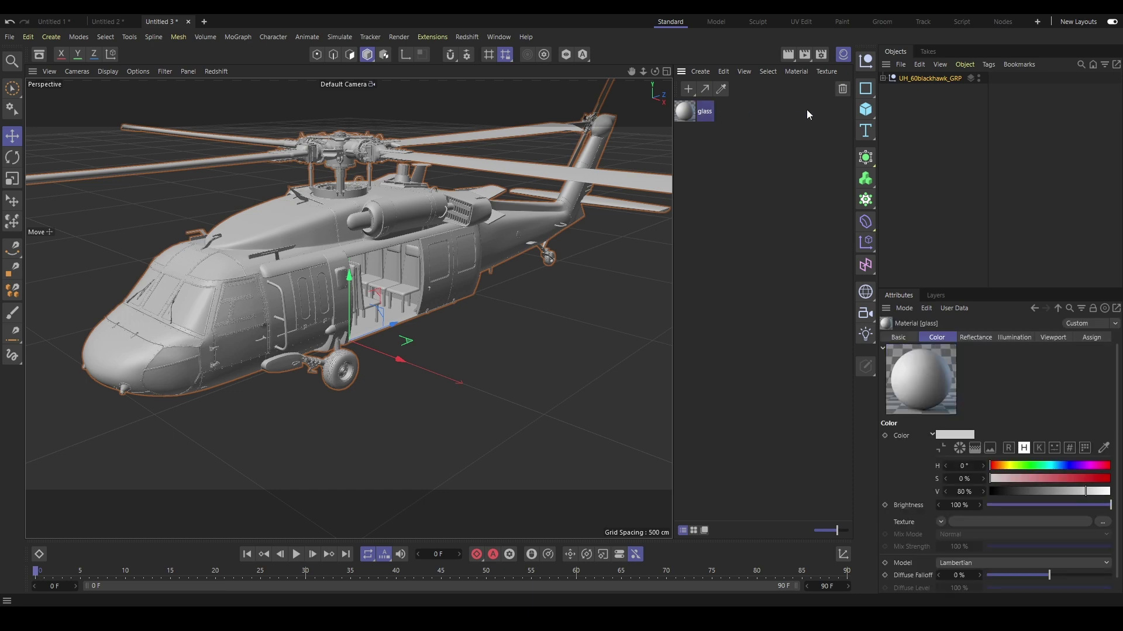
left_click(843, 89)
Step: Create a Redshift RS Standard material and apply it to every object in the helicopter hierarchy
left_click(700, 72)
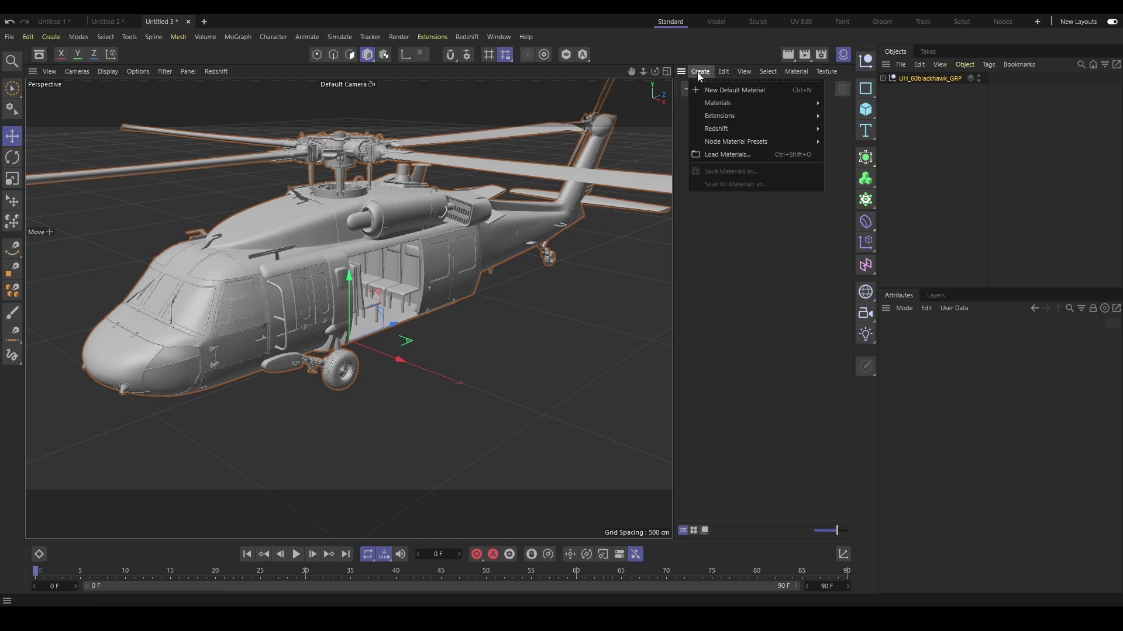
mouse_move(722, 131)
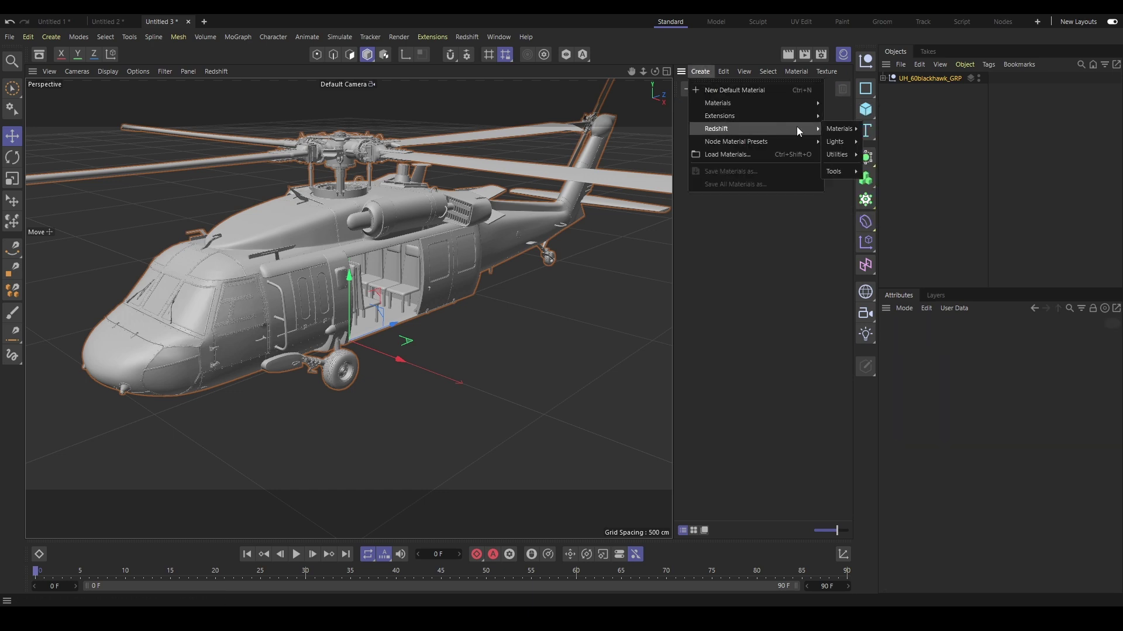
mouse_move(837, 128)
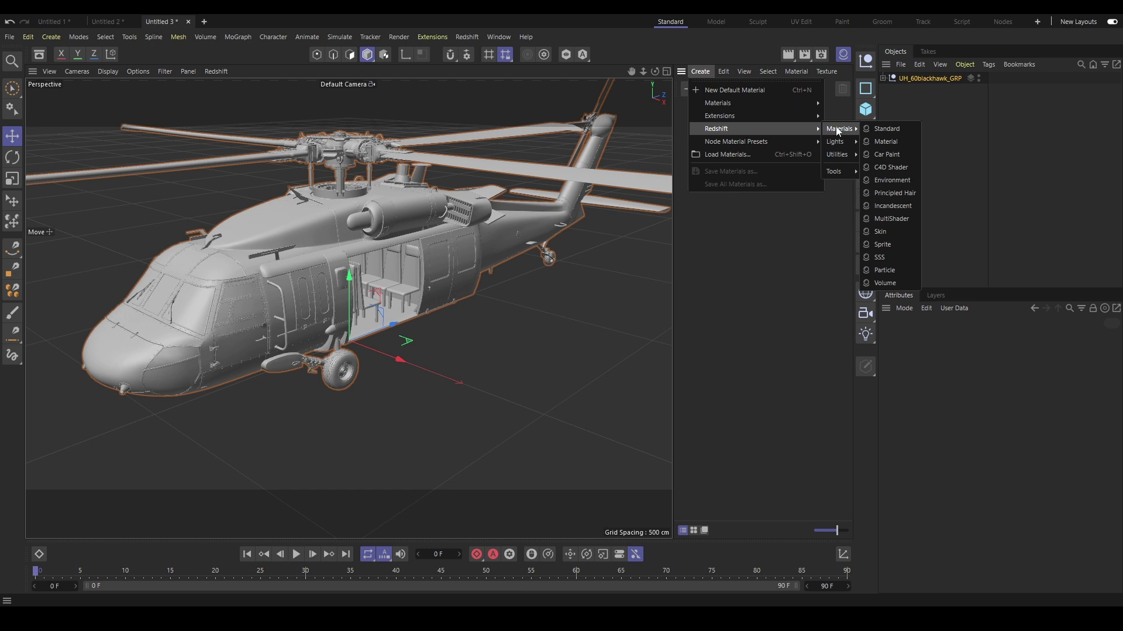
left_click(886, 130)
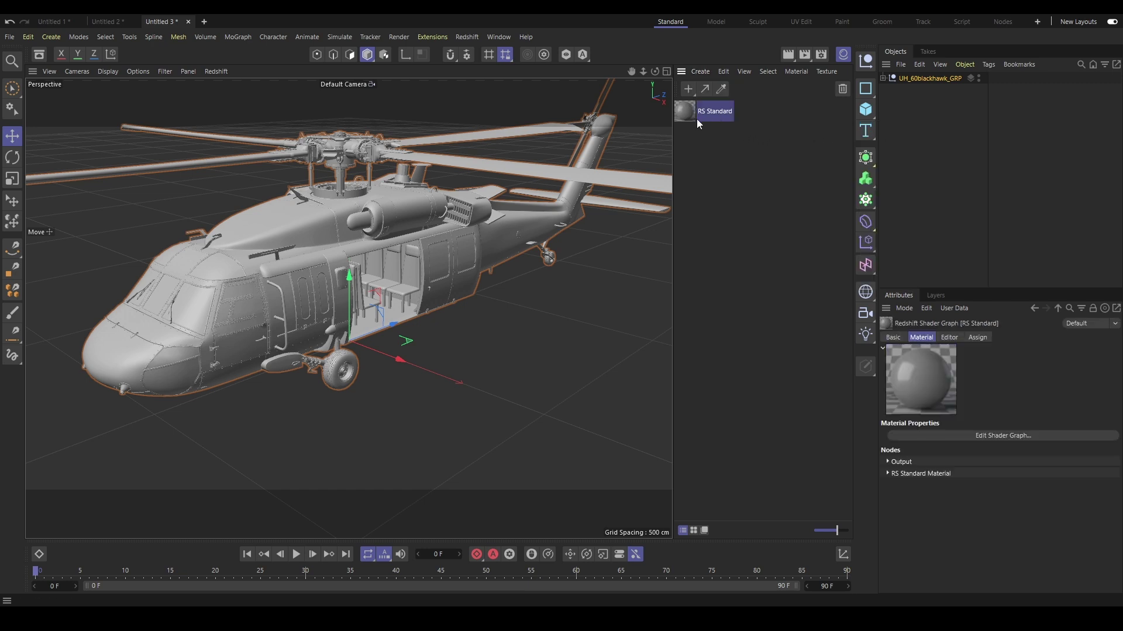
left_click(882, 78, "ctrl")
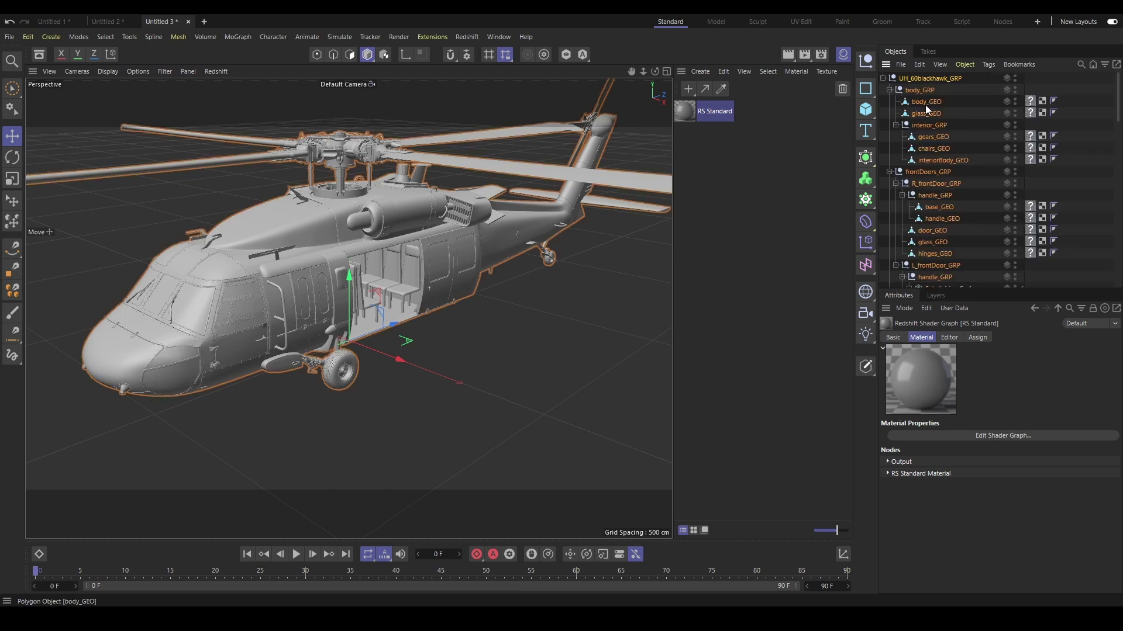
right_click(723, 113)
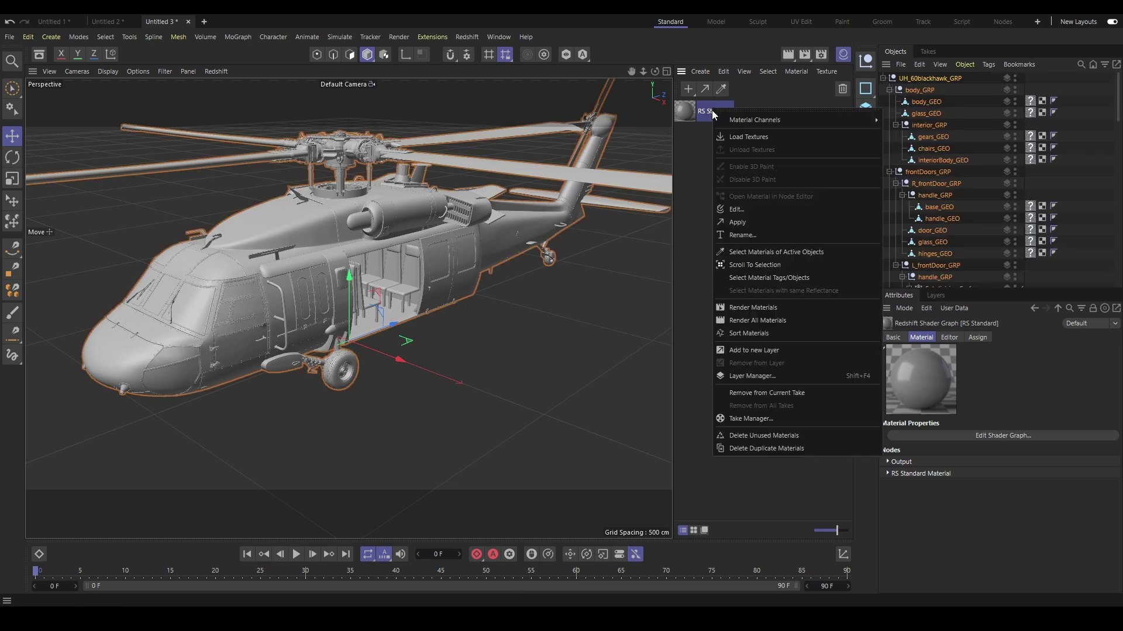
left_click(736, 222)
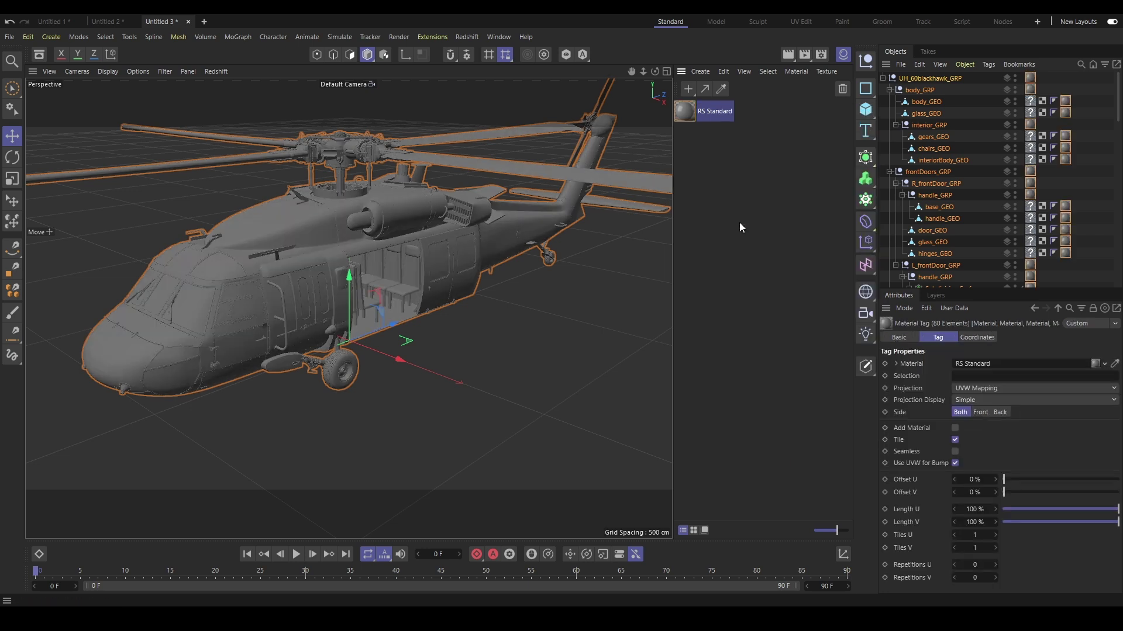
left_click(740, 222)
Step: Open the RS Standard material's shader graph and add an RS Texture node
double_click(694, 117)
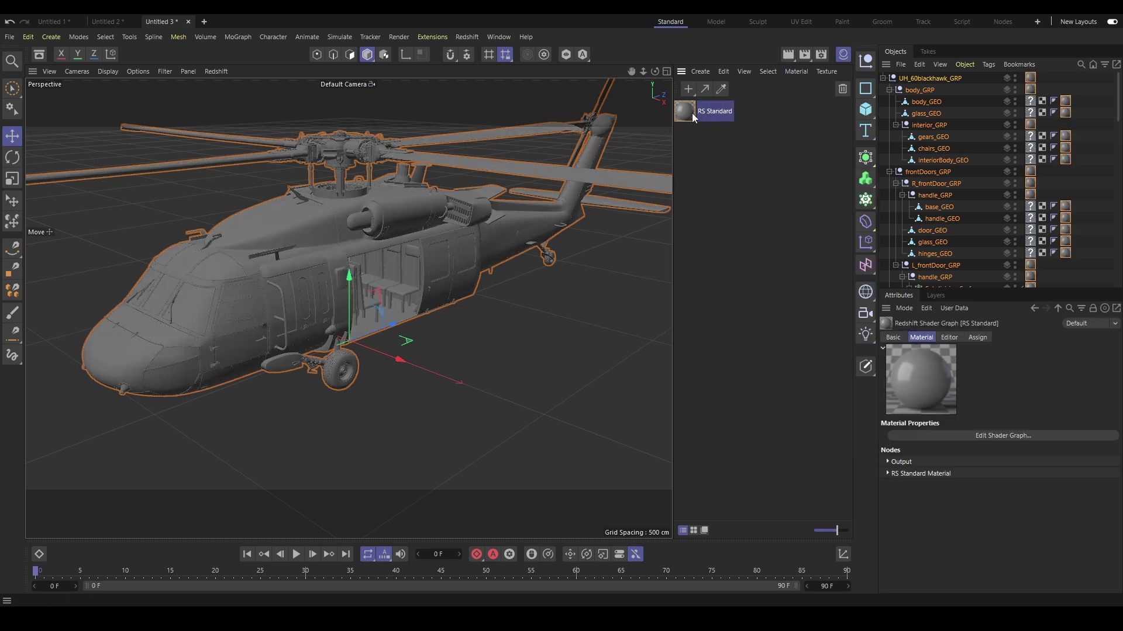
left_click_drag(554, 30, 776, 70)
middle_click_drag(410, 196, 590, 231)
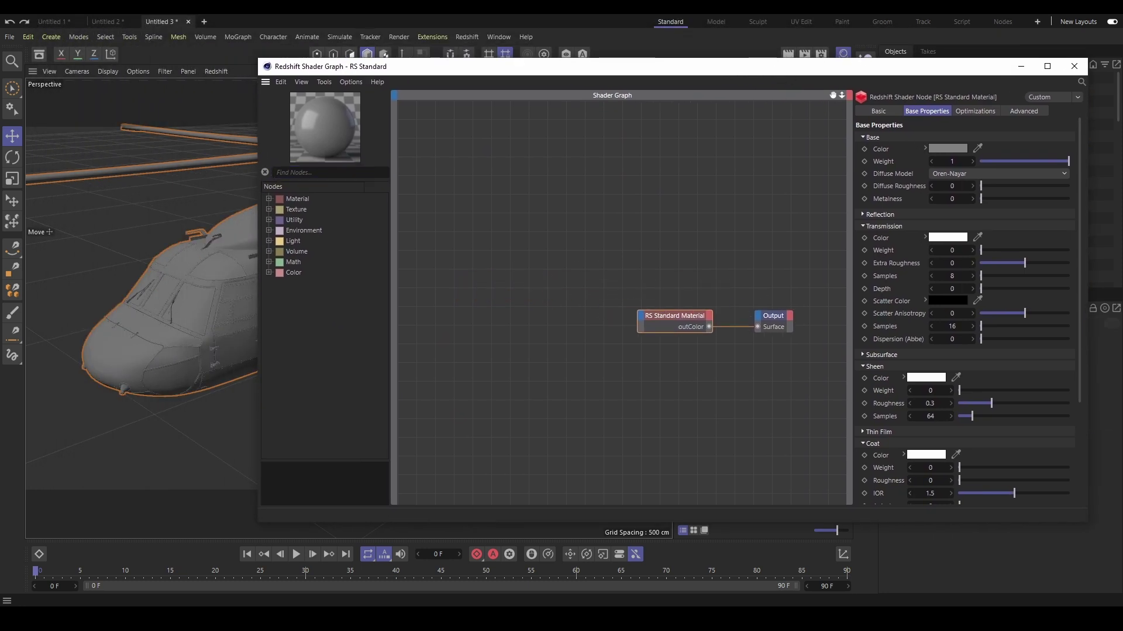
left_click(269, 210)
left_click_drag(303, 336, 509, 254)
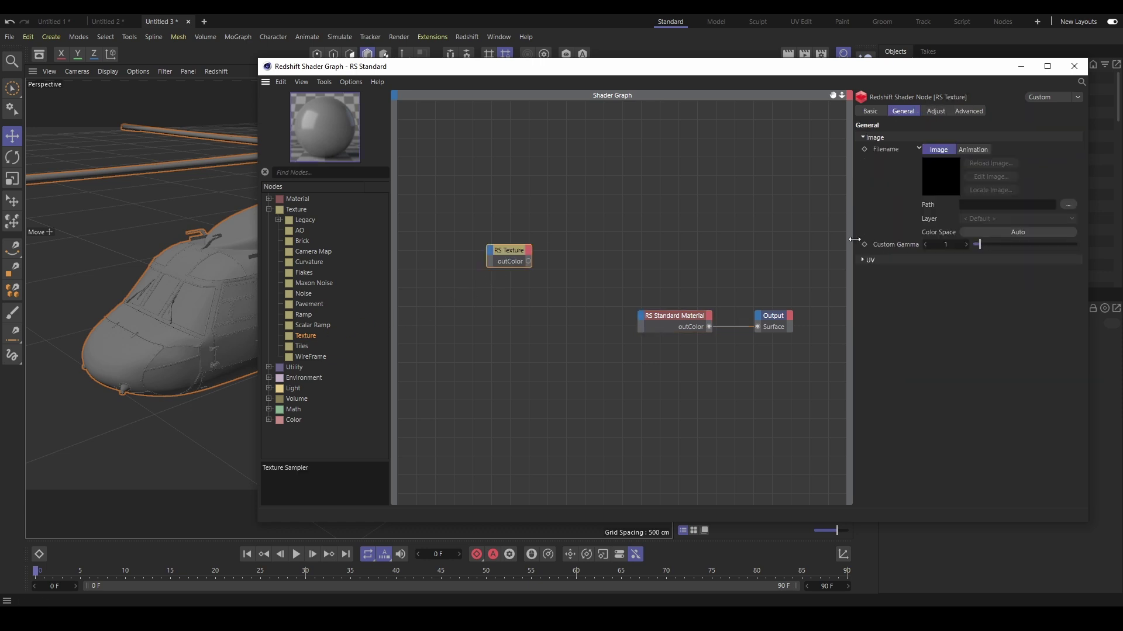
Step: Load UH-60blackhawk_BaseColor.1001.png into the RS Texture and wire its output into Base Color
left_click(1067, 205)
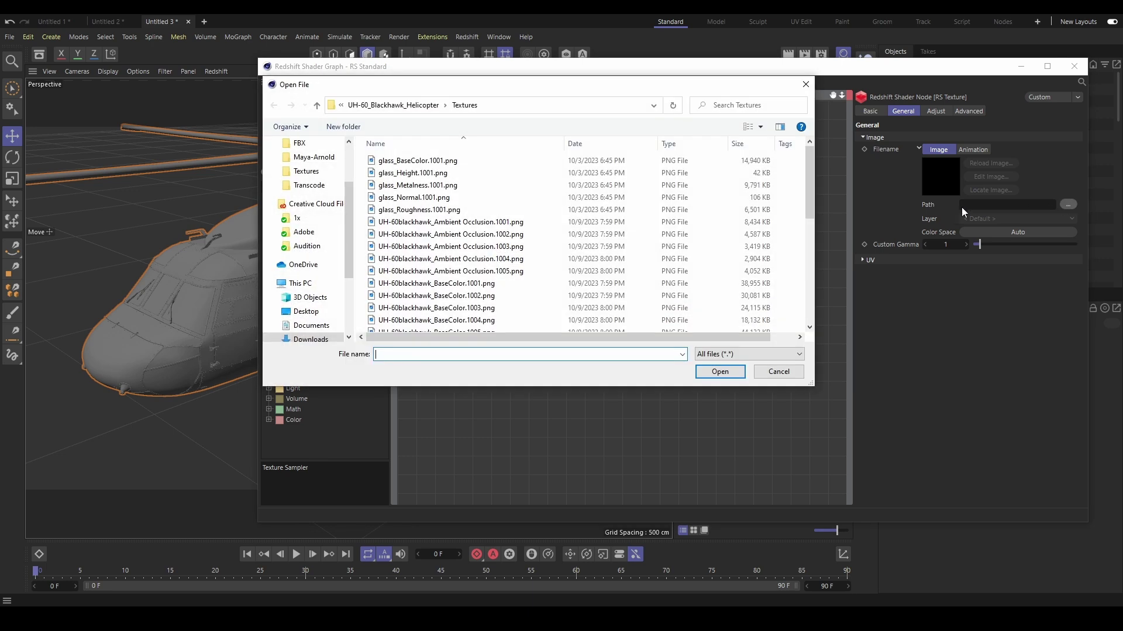
scroll(489, 235, "down", 1)
left_click(468, 254)
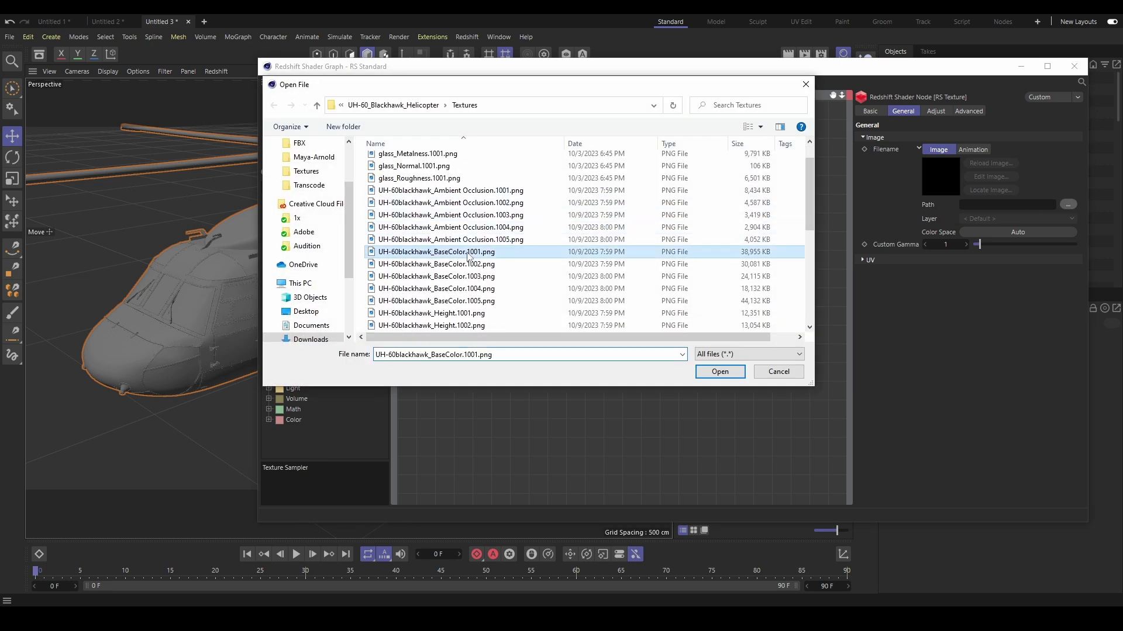
key("Return")
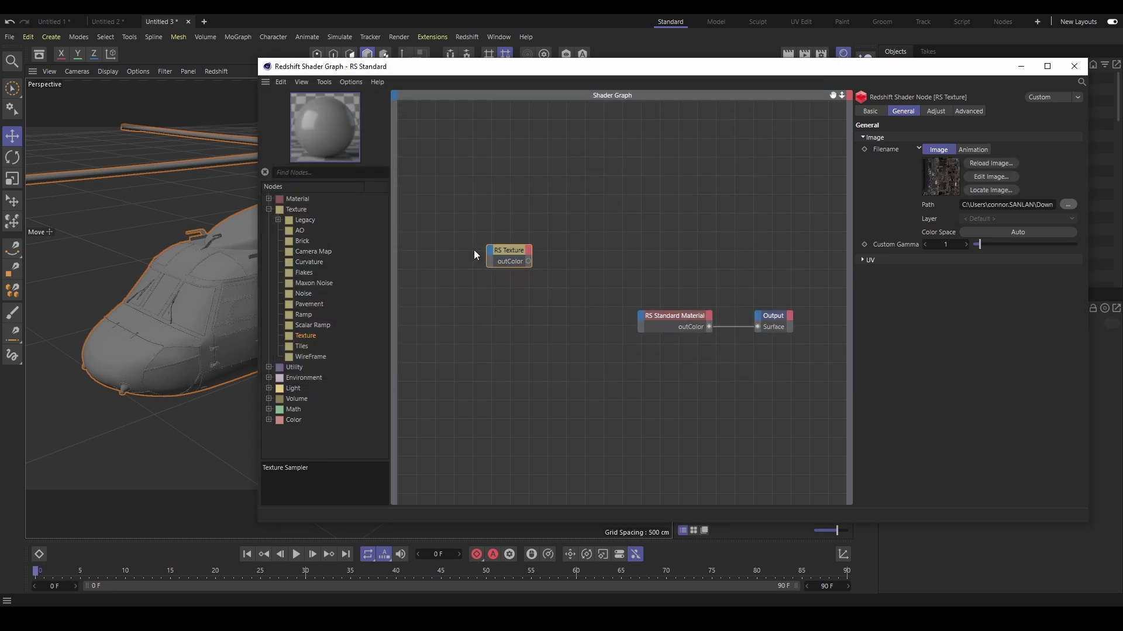
left_click_drag(529, 262, 640, 314)
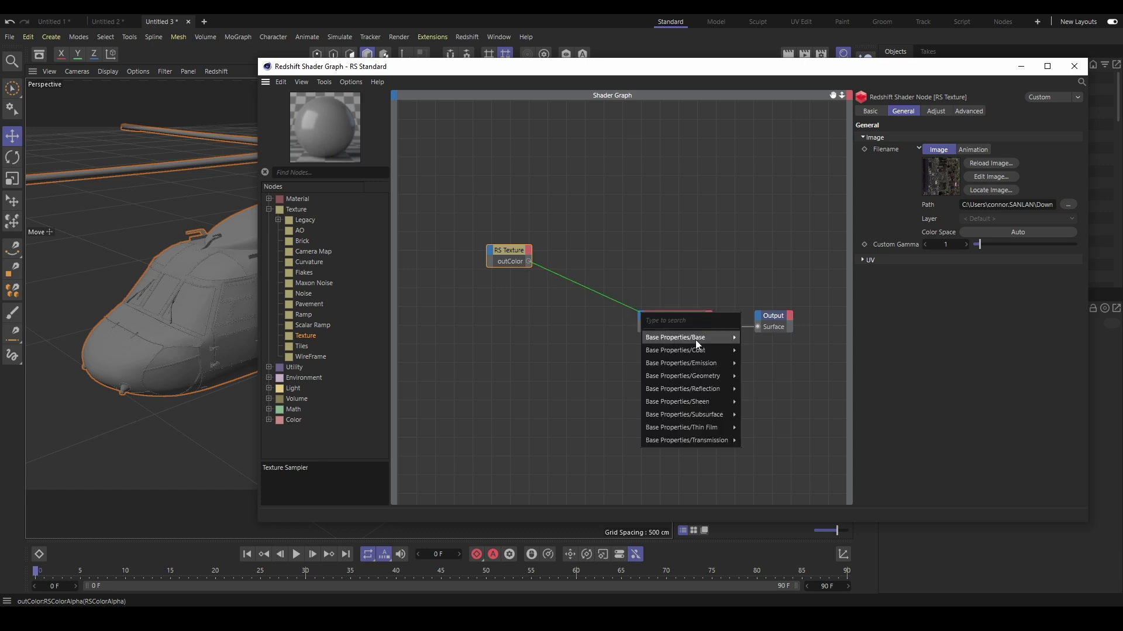
mouse_move(696, 338)
left_click(766, 338)
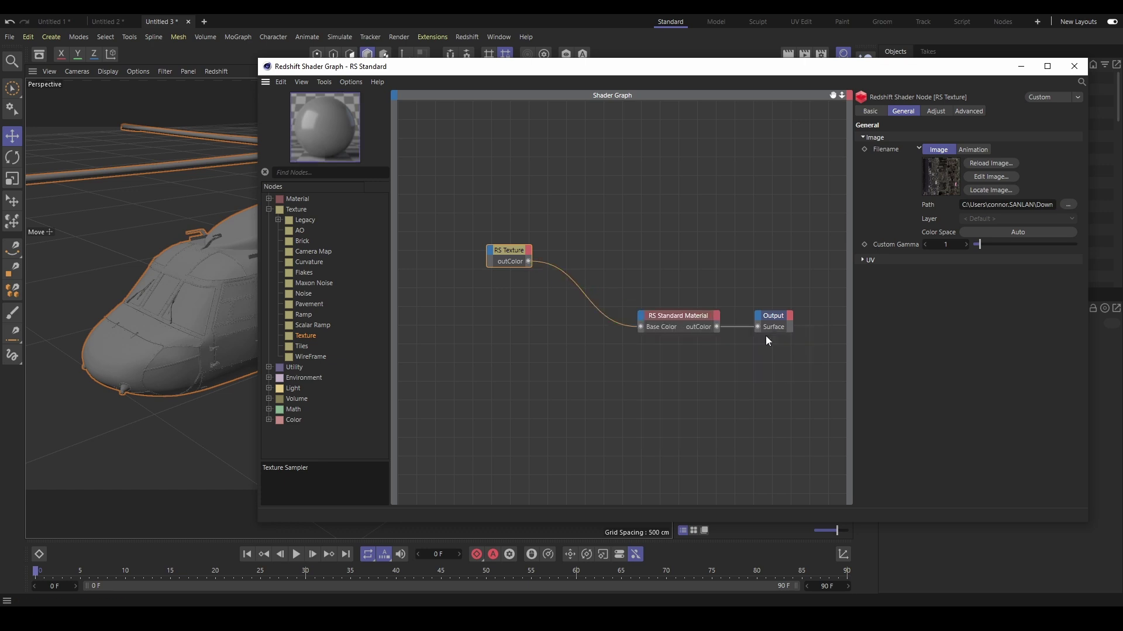
left_click(1074, 66)
left_click_drag(631, 234, 513, 222, "alt")
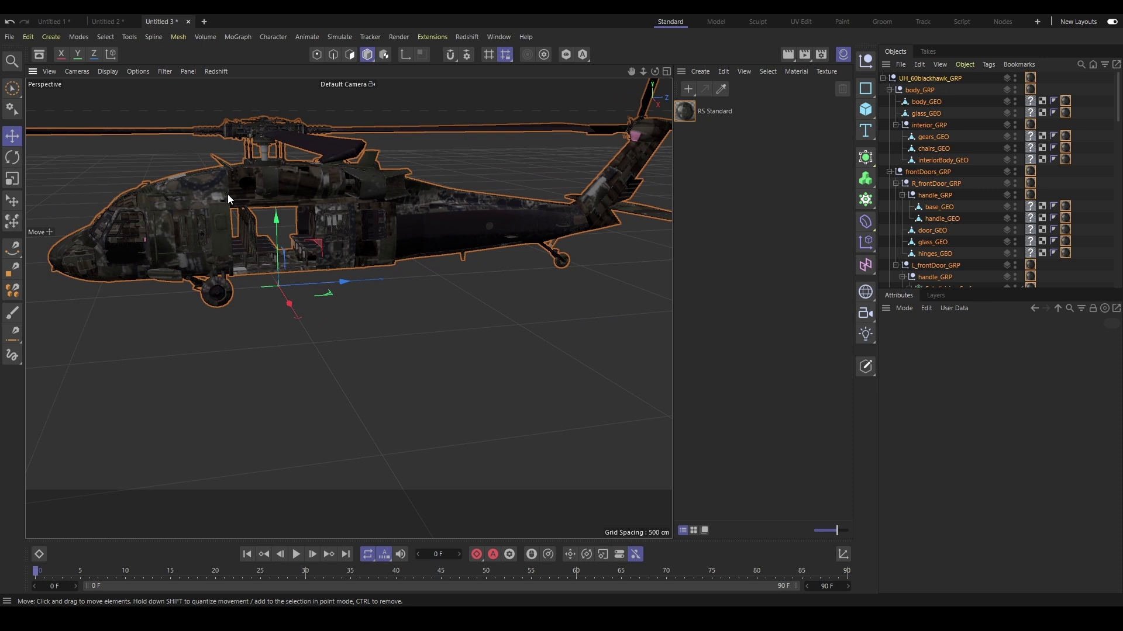
Step: Replace 1001 in the RS Texture path with <UDIM> so all BaseColor tiles load
left_click_drag(321, 216, 360, 188, "alt")
left_click(694, 114)
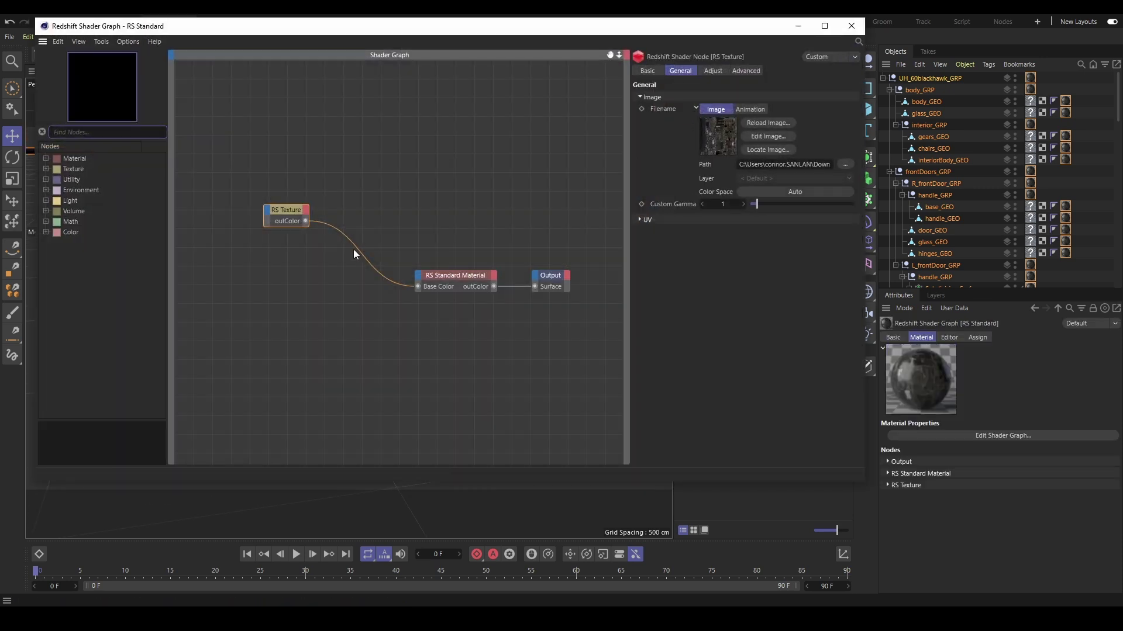
left_click(303, 214)
double_click(820, 163)
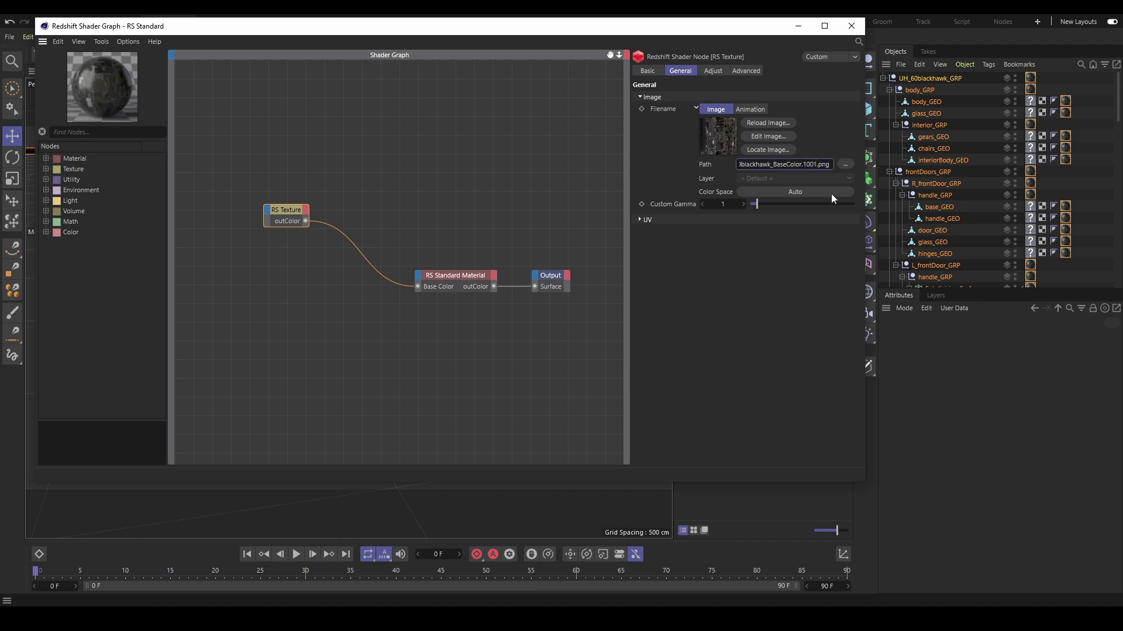
type("<UDIM>")
key("Return")
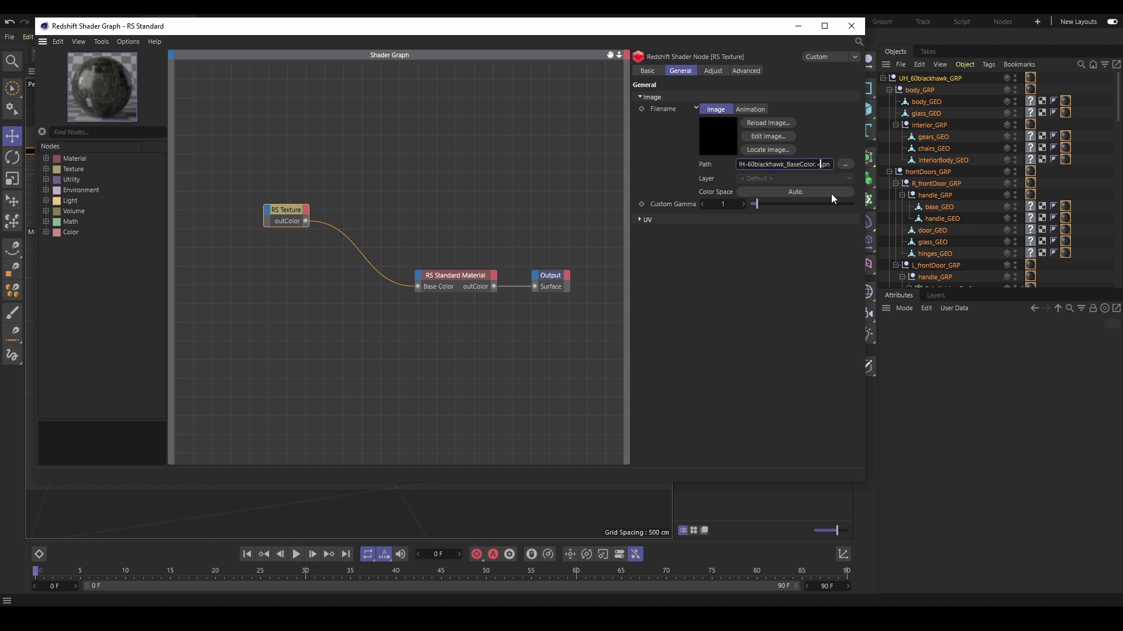
left_click_drag(805, 163, 854, 247)
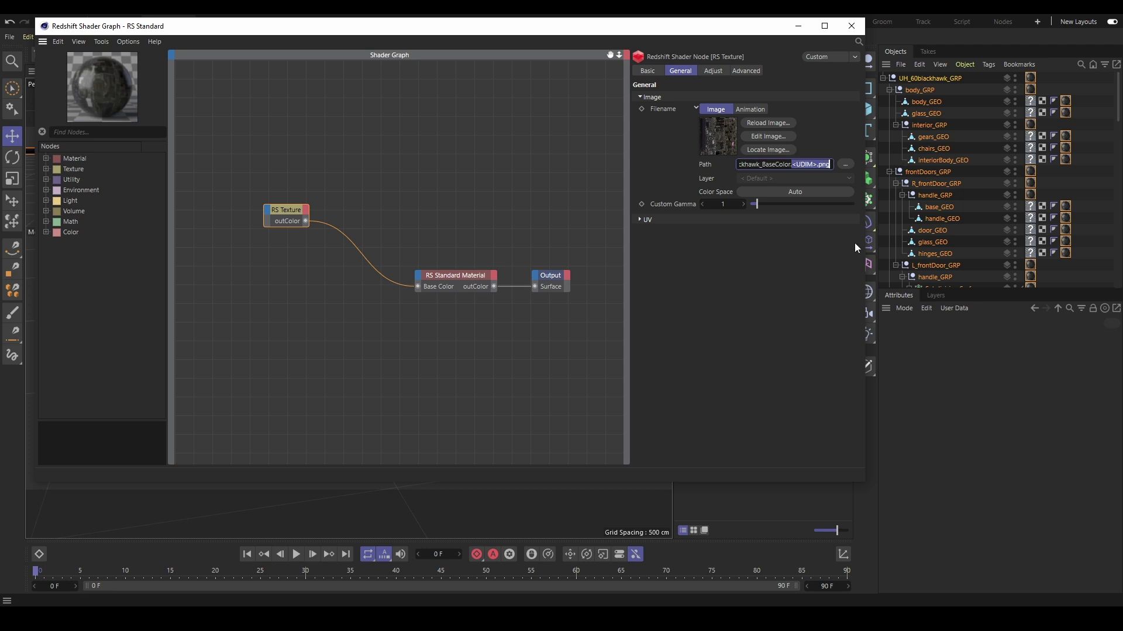
left_click(847, 30)
Step: Add an RS Dome Light to the scene
left_click(464, 38)
left_click(497, 133)
left_click(399, 36)
left_click(457, 215)
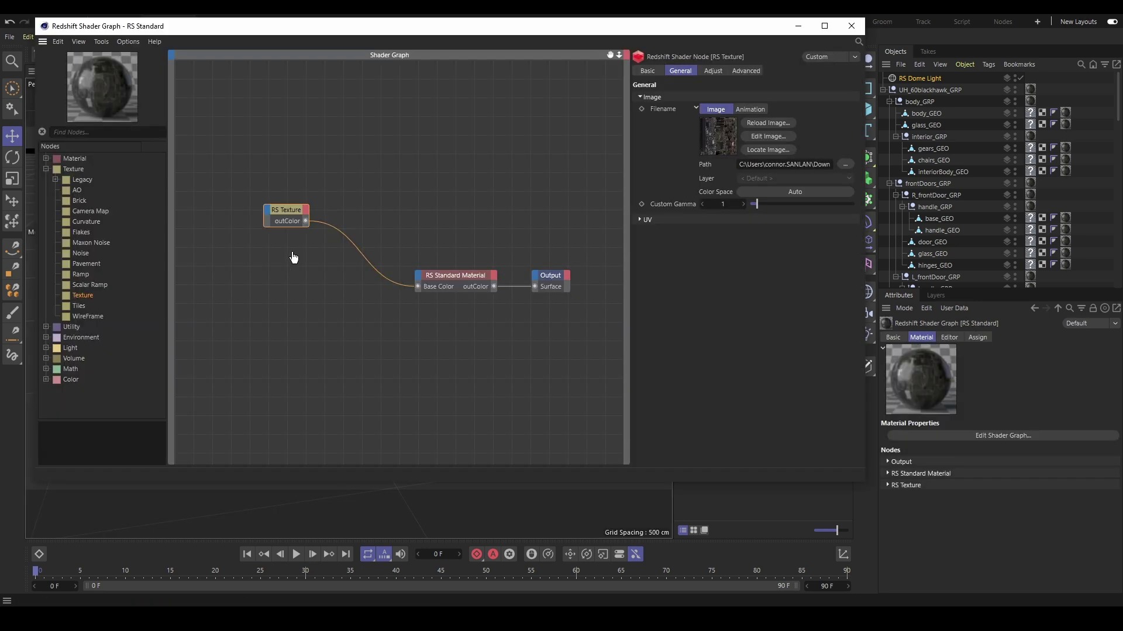
Step: Wire three more RS Texture outputs into Base Metalness, Base Diffuse Roughness and Geometry Bump Map
left_click_drag(83, 295, 418, 273)
mouse_move(472, 294)
left_click(552, 338)
left_click(289, 248)
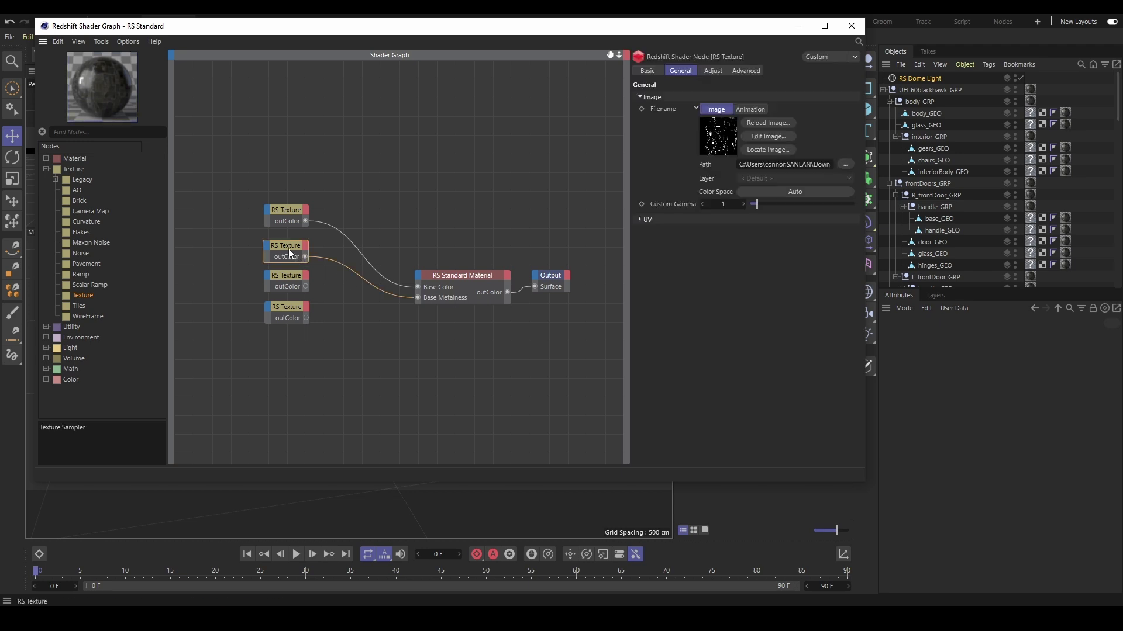
left_click(288, 279)
left_click_drag(305, 286, 416, 276)
mouse_move(471, 301)
left_click(556, 324)
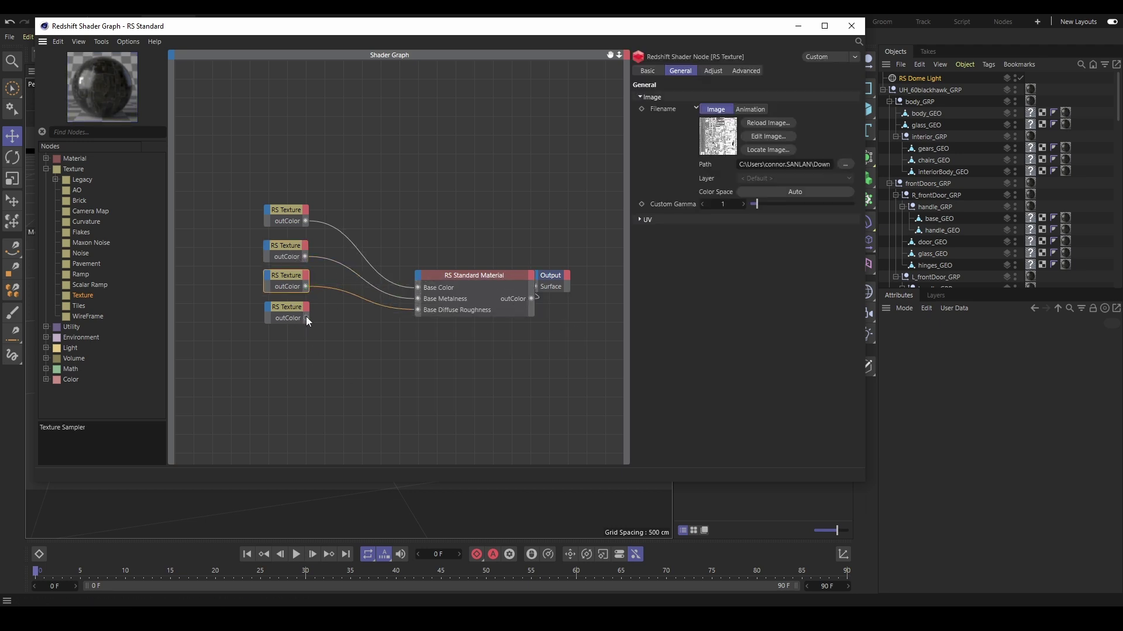
left_click_drag(416, 278, 417, 281)
mouse_move(509, 343)
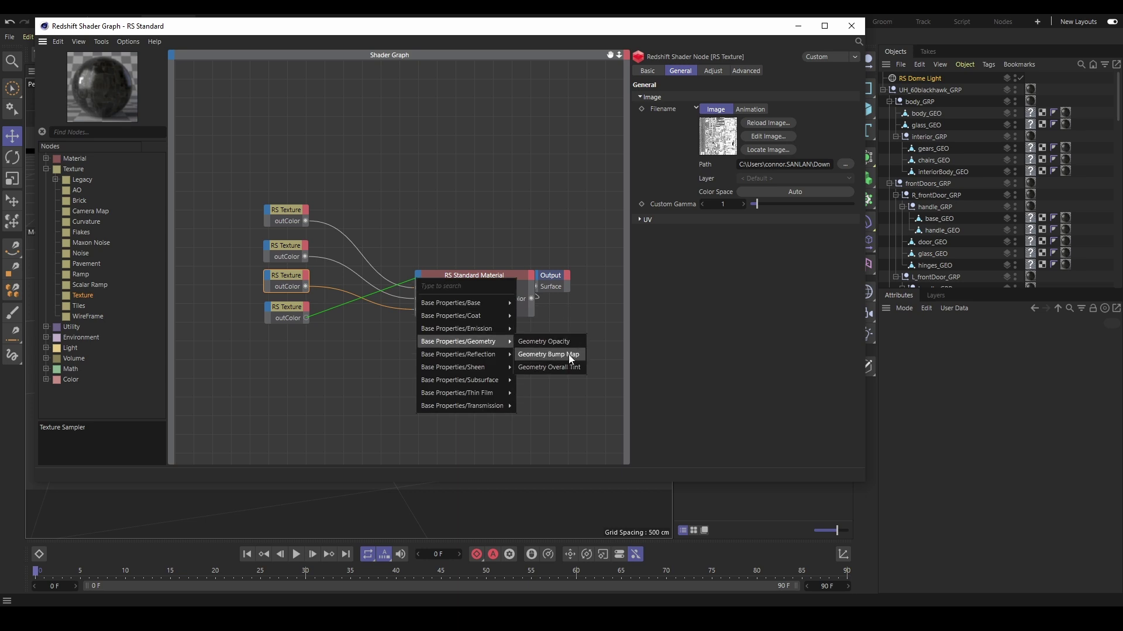
left_click(569, 354)
Step: Render the textured helicopter interactively in the Redshift Render View
left_click(851, 25)
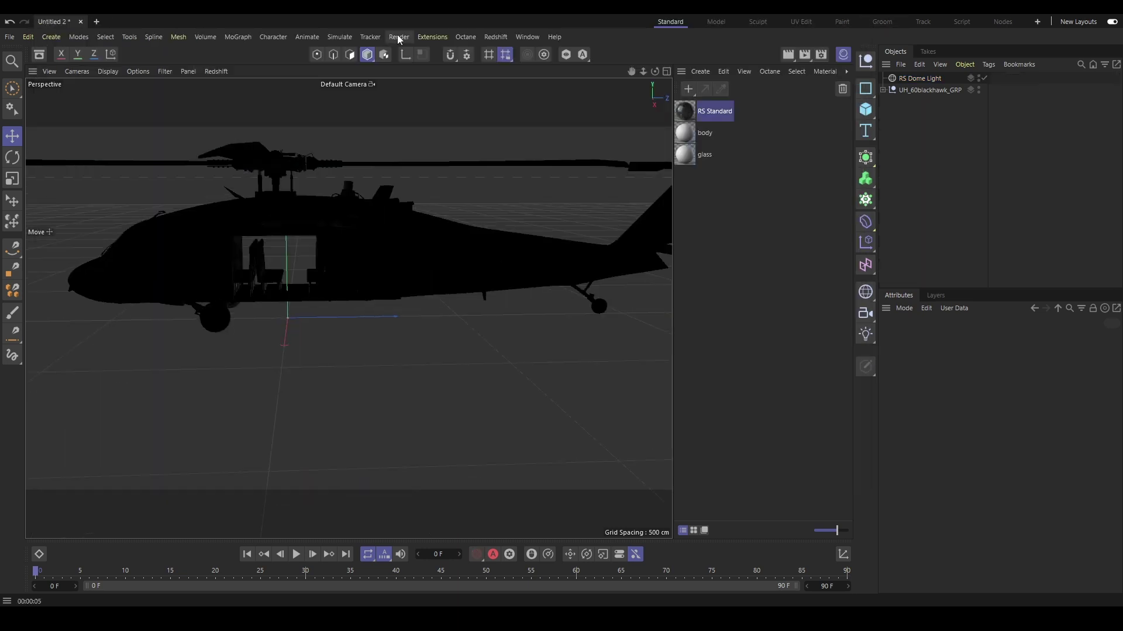
left_click(398, 37)
left_click(423, 56)
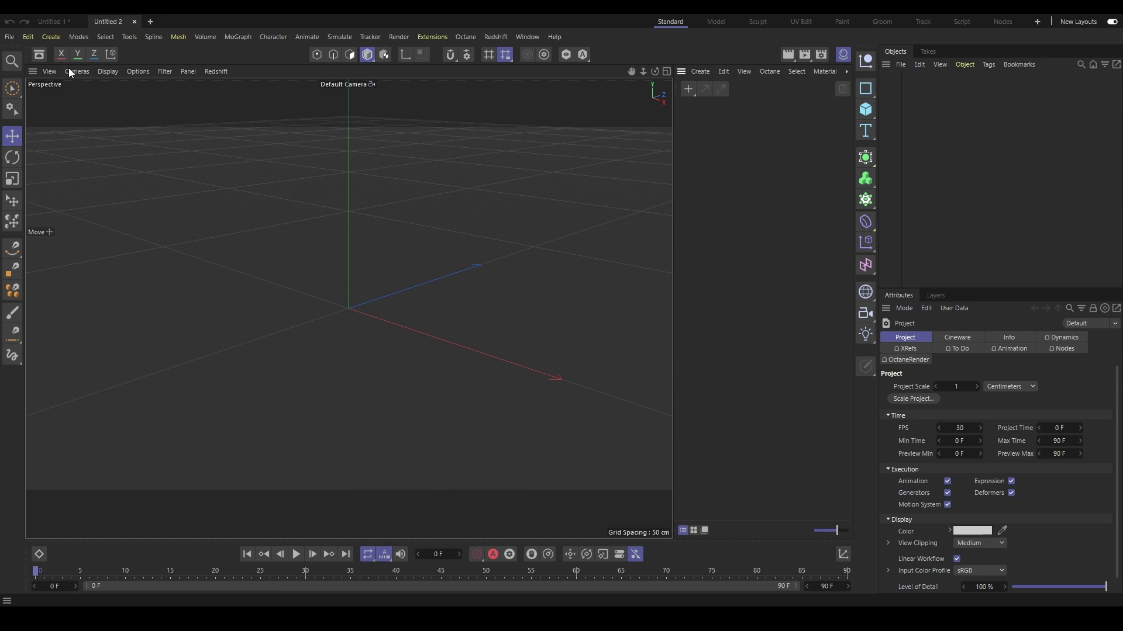
Step: Merge FBX/UH_60blackhawk.fbx into the new Untitled 2 project
left_click(9, 36)
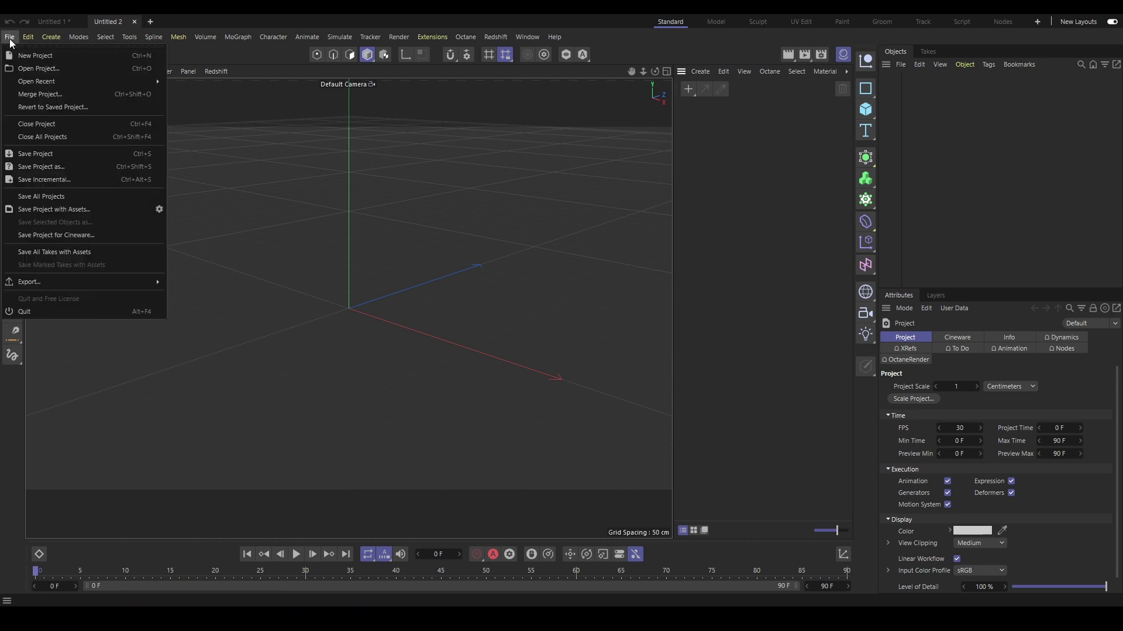
left_click(36, 93)
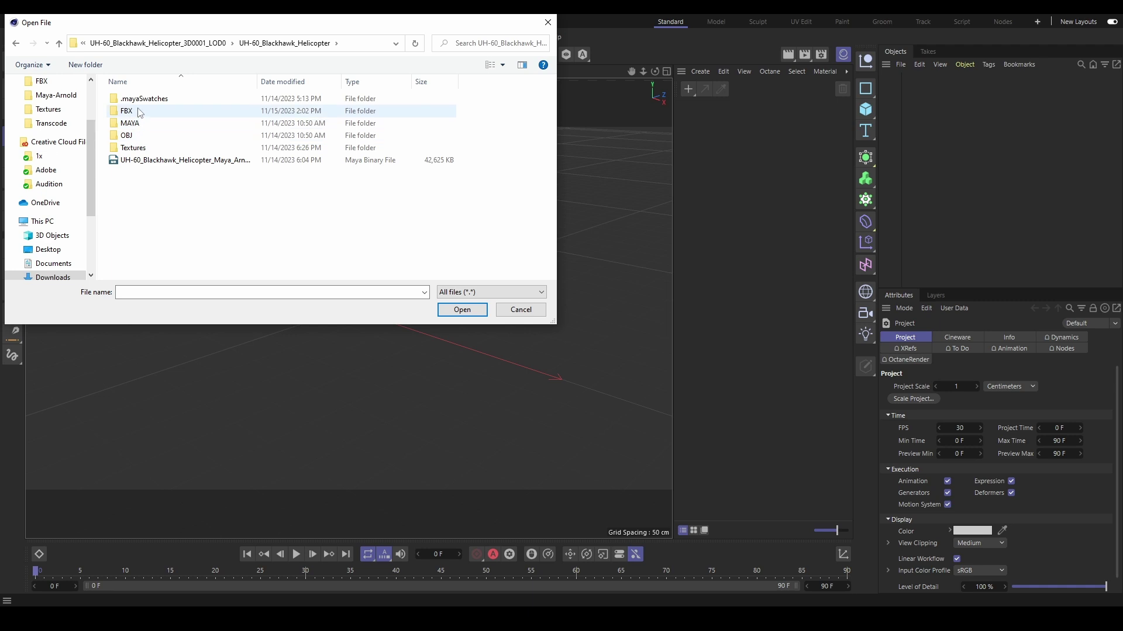
double_click(140, 111)
left_click(141, 103)
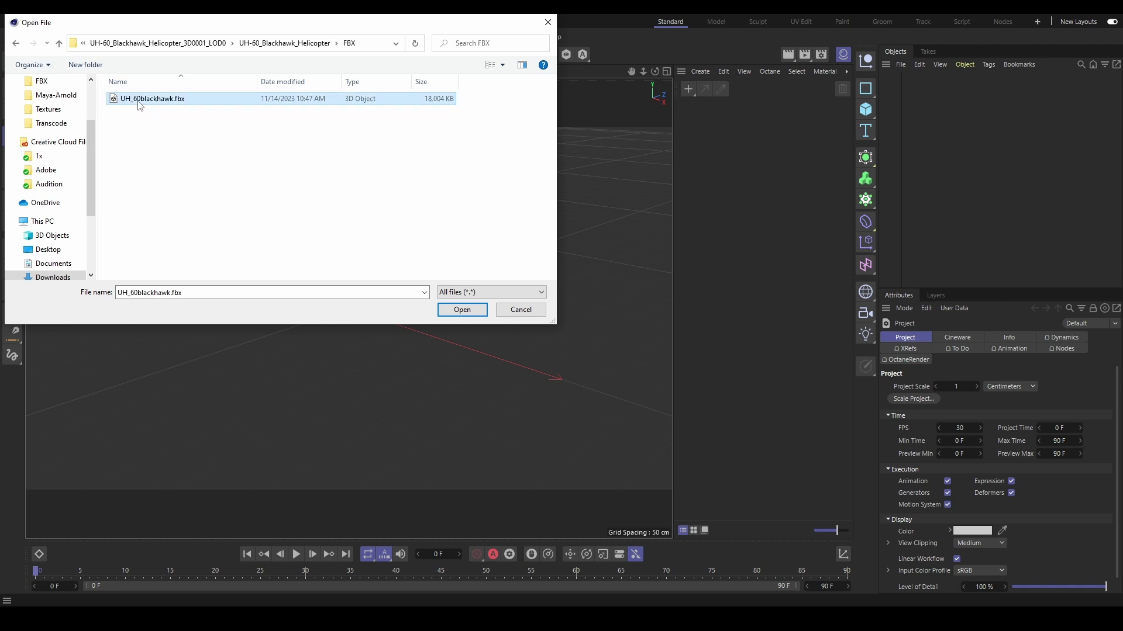
left_click(461, 309)
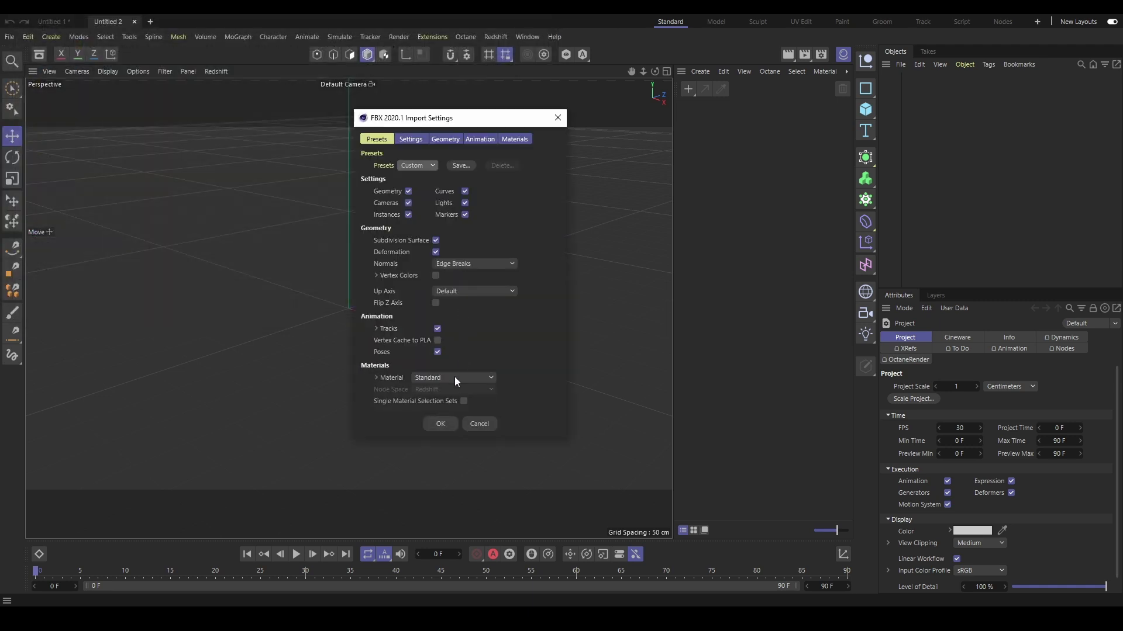
Step: Accept the FBX import settings and delete the imported body material
left_click(443, 426)
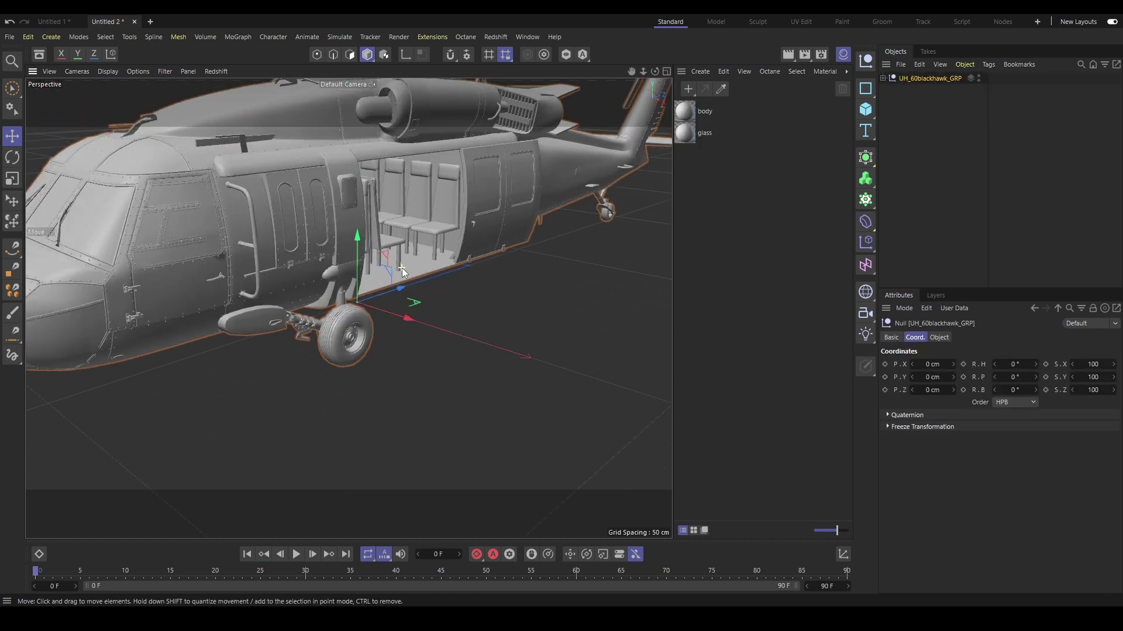
scroll(401, 268, "down", 4)
left_click_drag(444, 193, 445, 221, "alt")
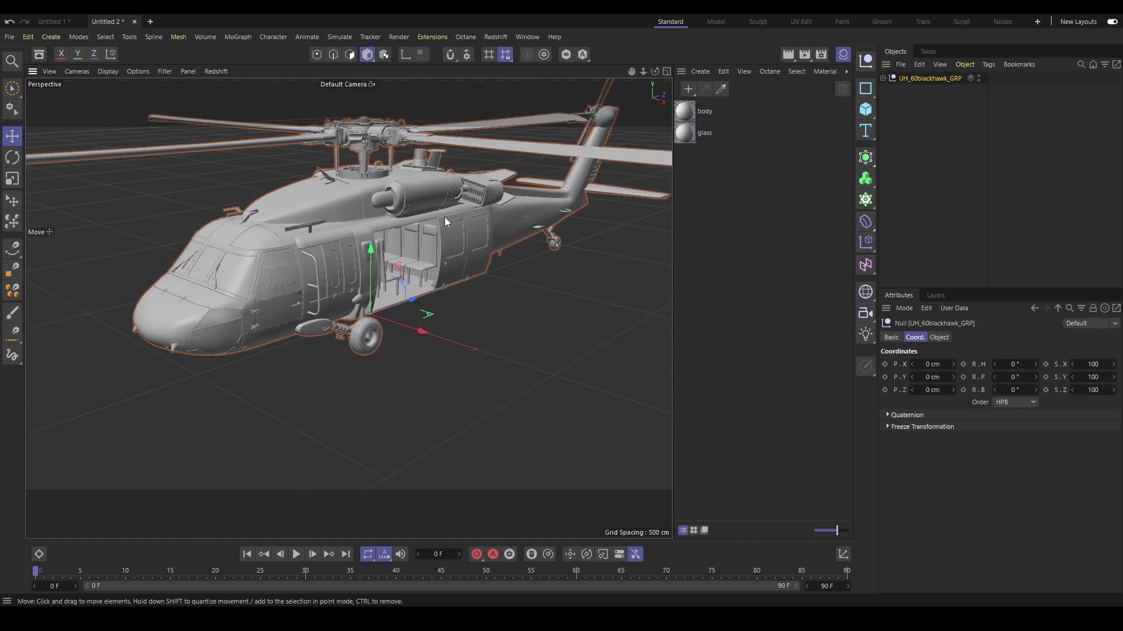
left_click(711, 110)
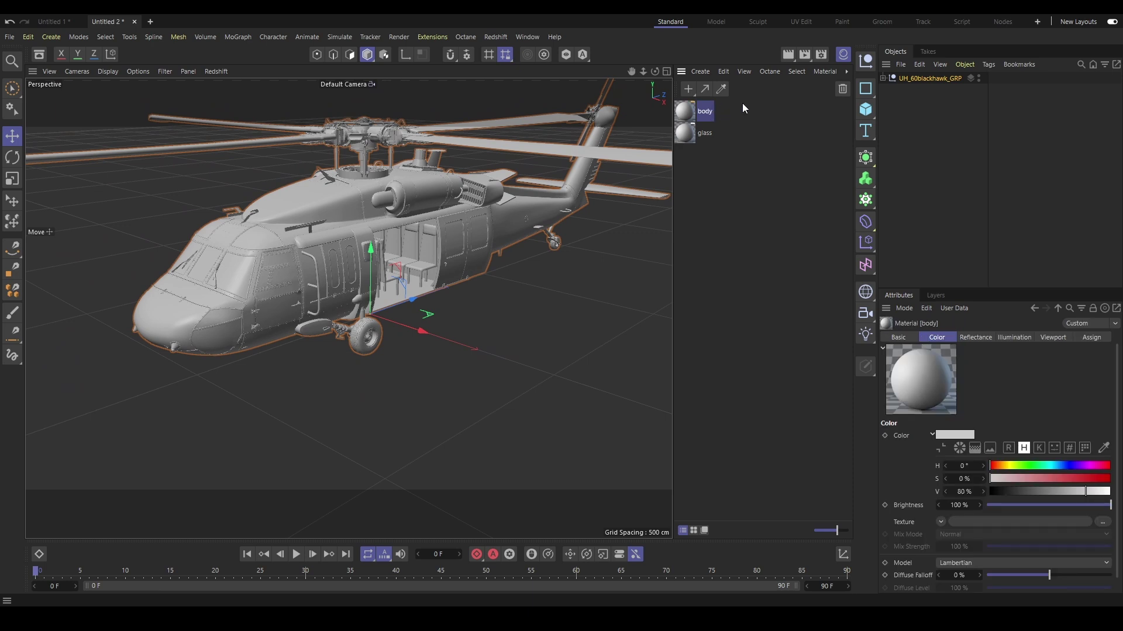
left_click(841, 90)
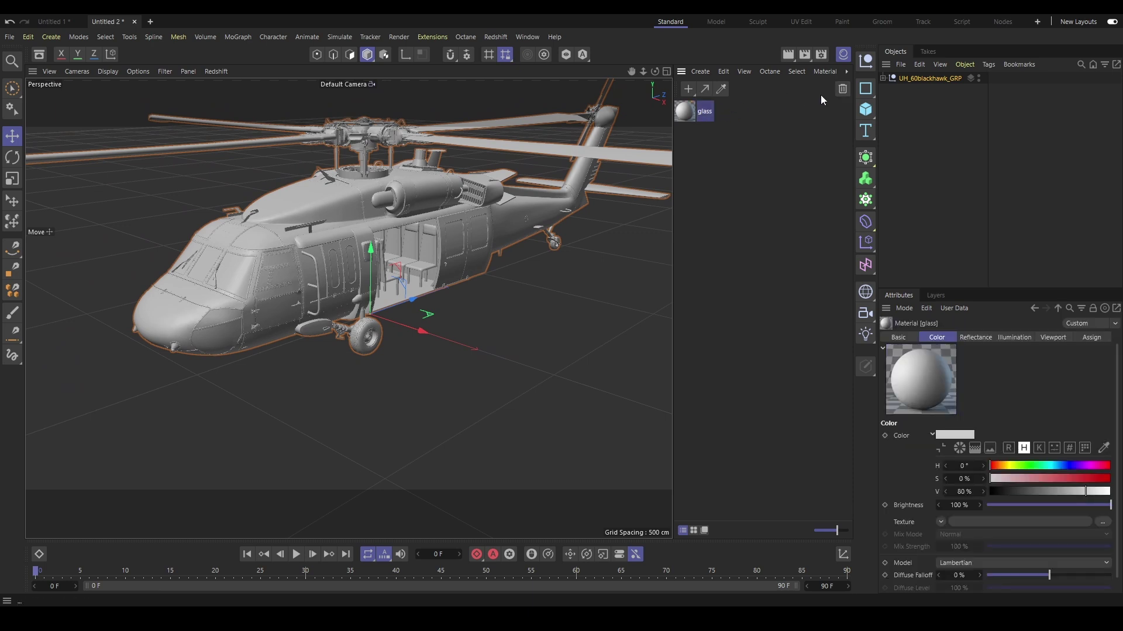
left_click(748, 153)
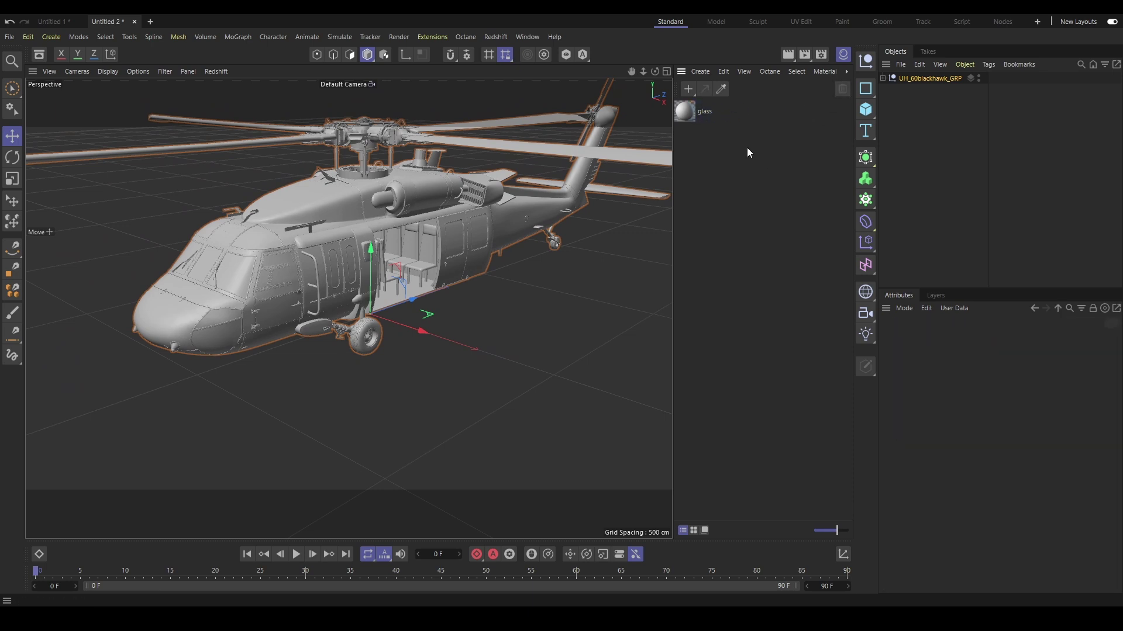
Step: Create an Octane Standard Surface material and rename it 'body'
left_click(700, 72)
mouse_move(709, 116)
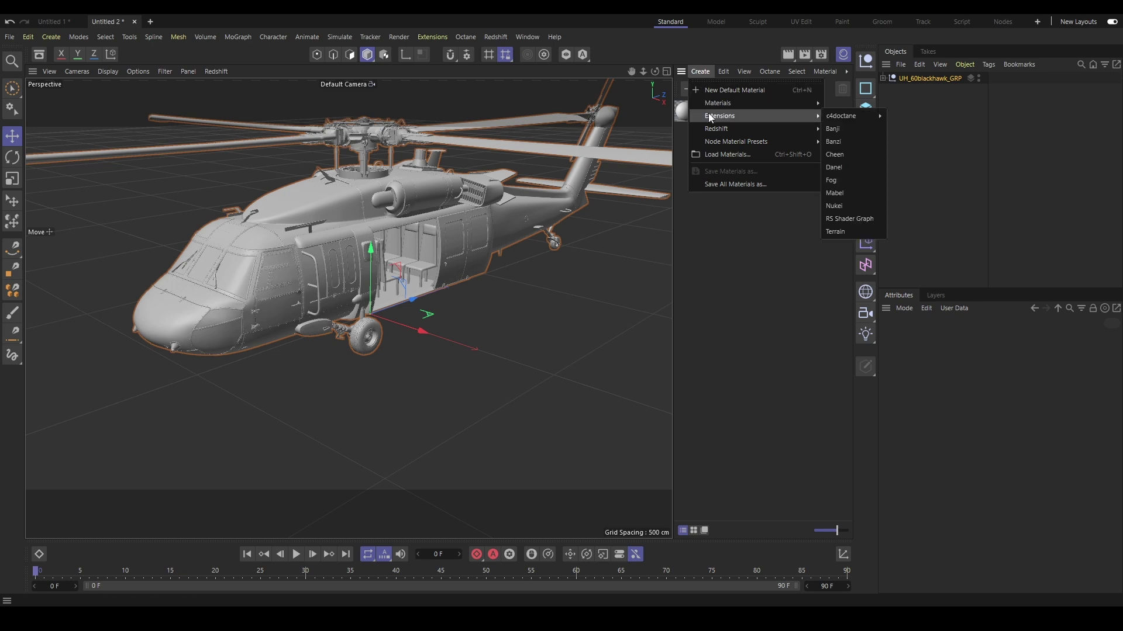
mouse_move(839, 117)
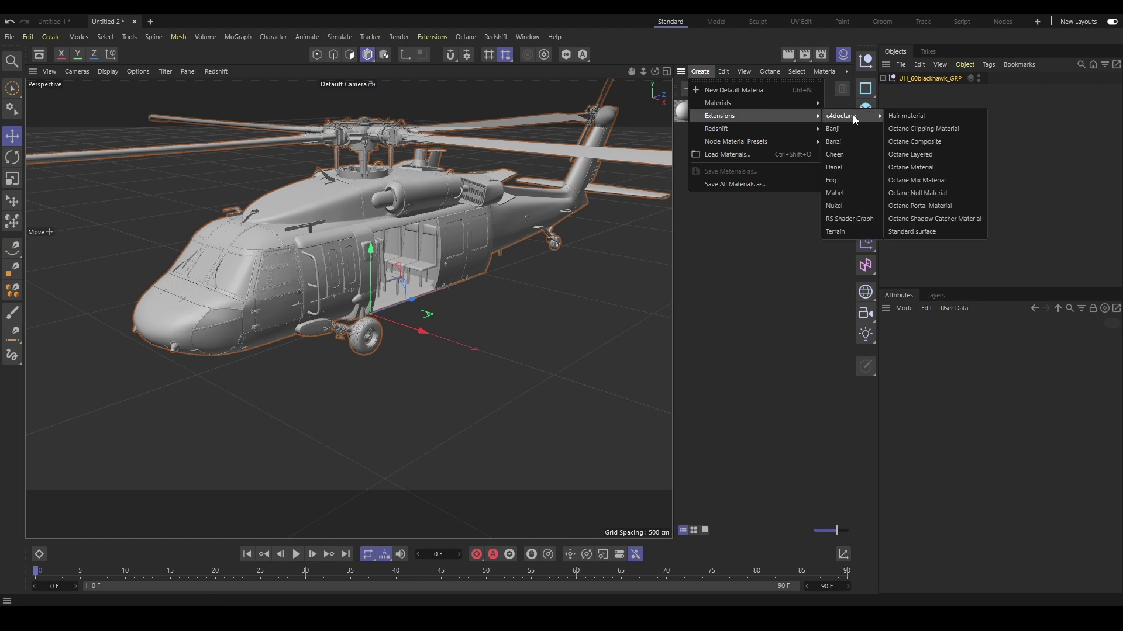
left_click(917, 233)
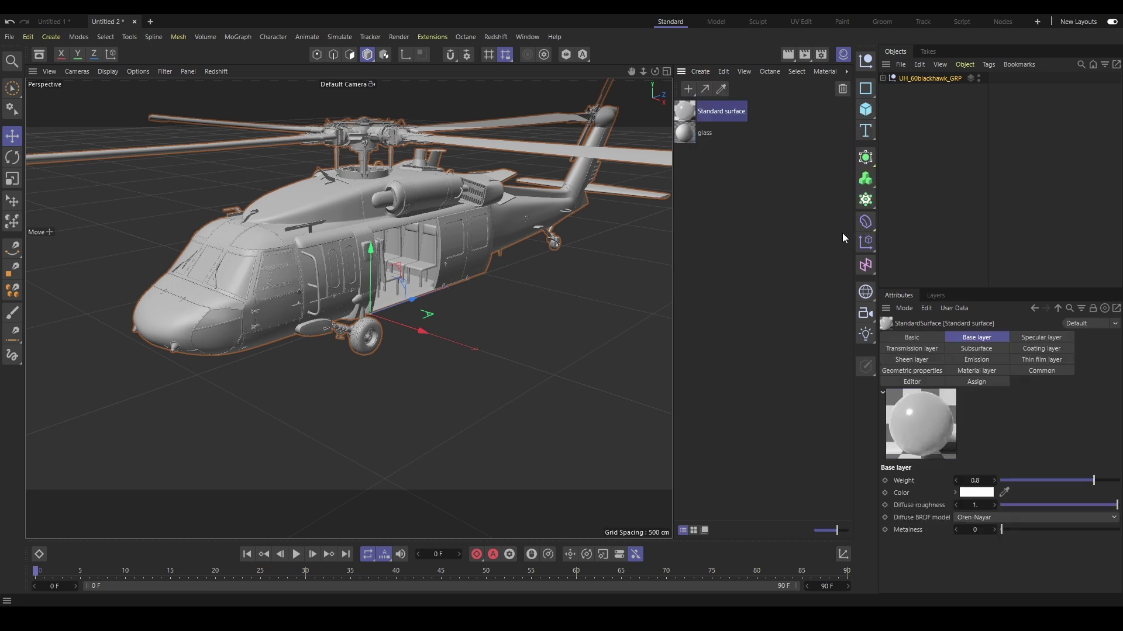
double_click(719, 110)
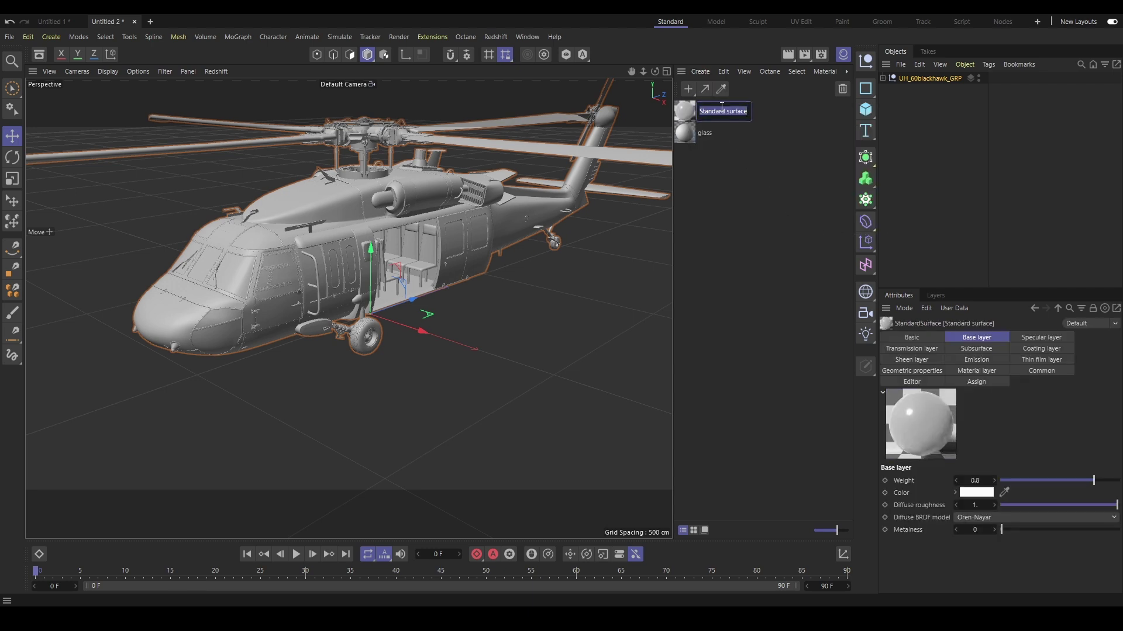
type("body")
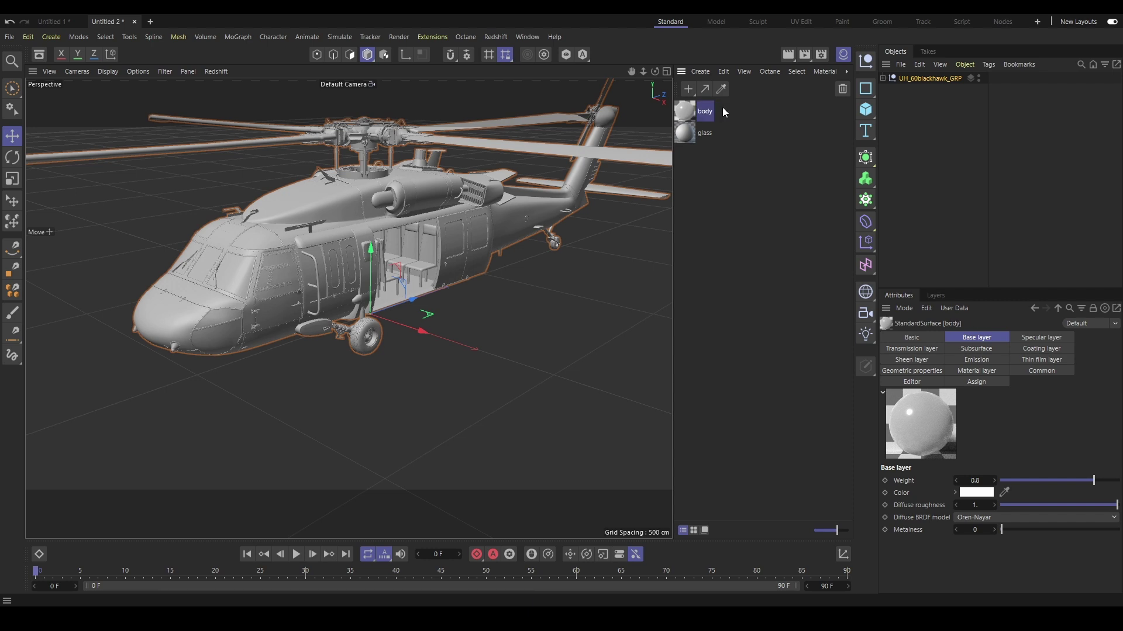
Step: Expand UH_60blackhawk_GRP and apply the body material to body_GEO and the selected objects
left_click(883, 78)
left_click(883, 78)
left_click(883, 78)
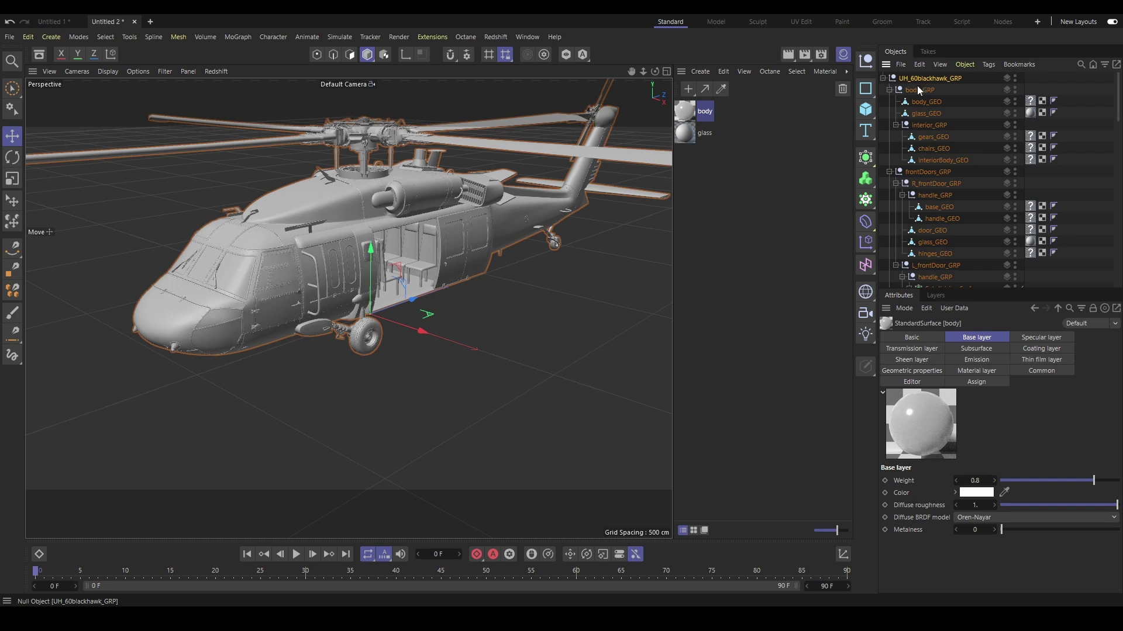
left_click(924, 102)
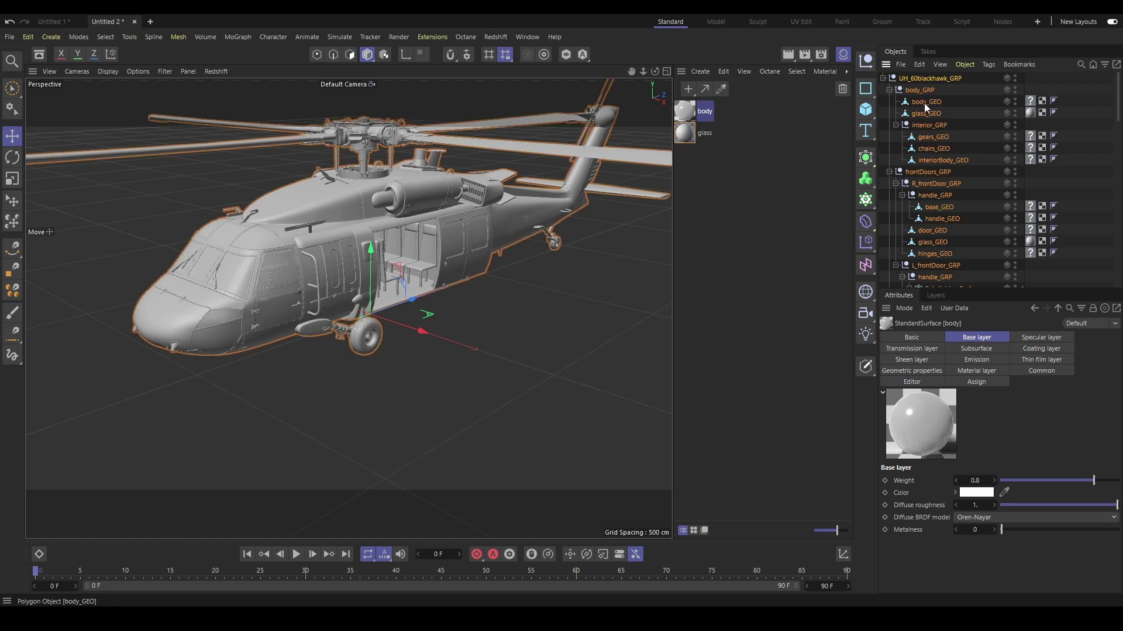
right_click(696, 110)
left_click(718, 221)
Step: Open the body material in the Octane Node Editor and arrange the graph
double_click(684, 111)
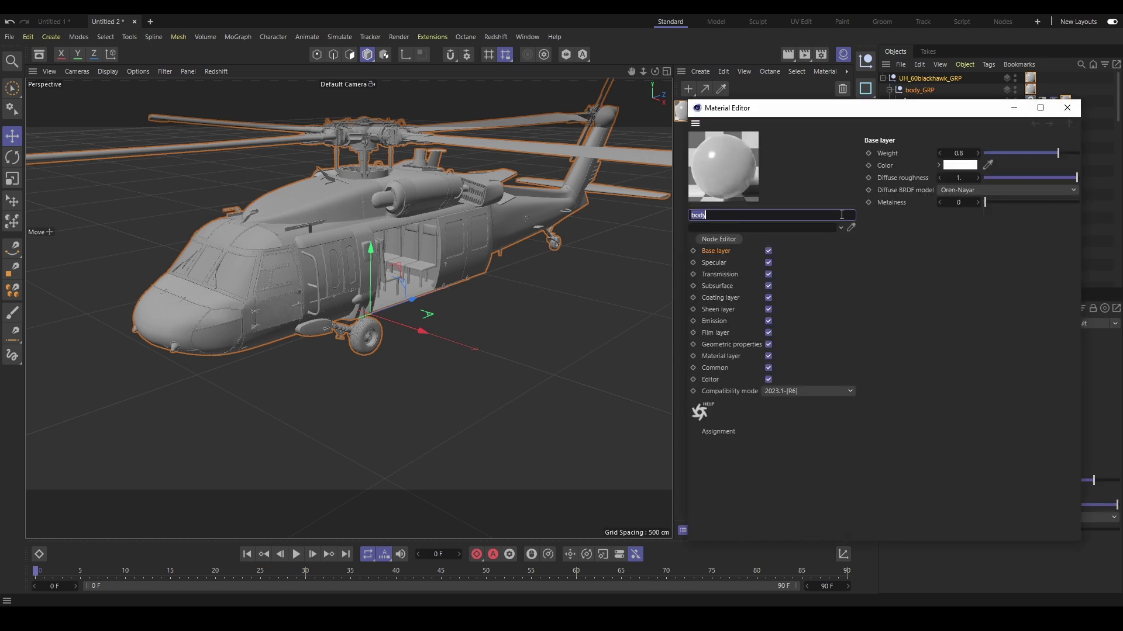
left_click(717, 241)
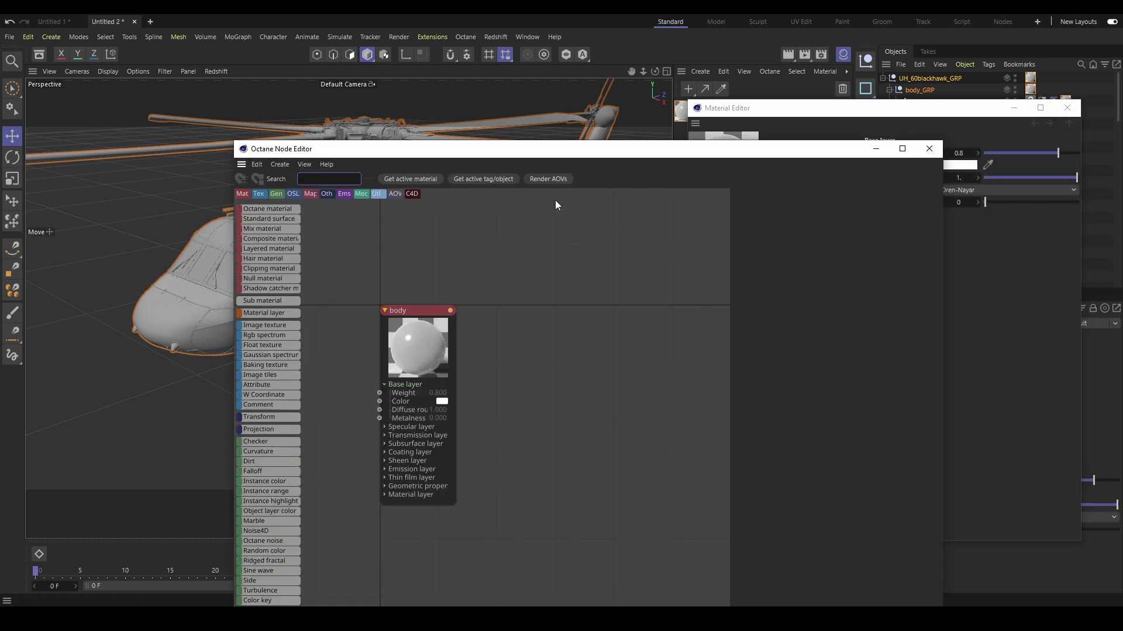
left_click_drag(524, 147, 594, 79)
left_click_drag(489, 262, 722, 227)
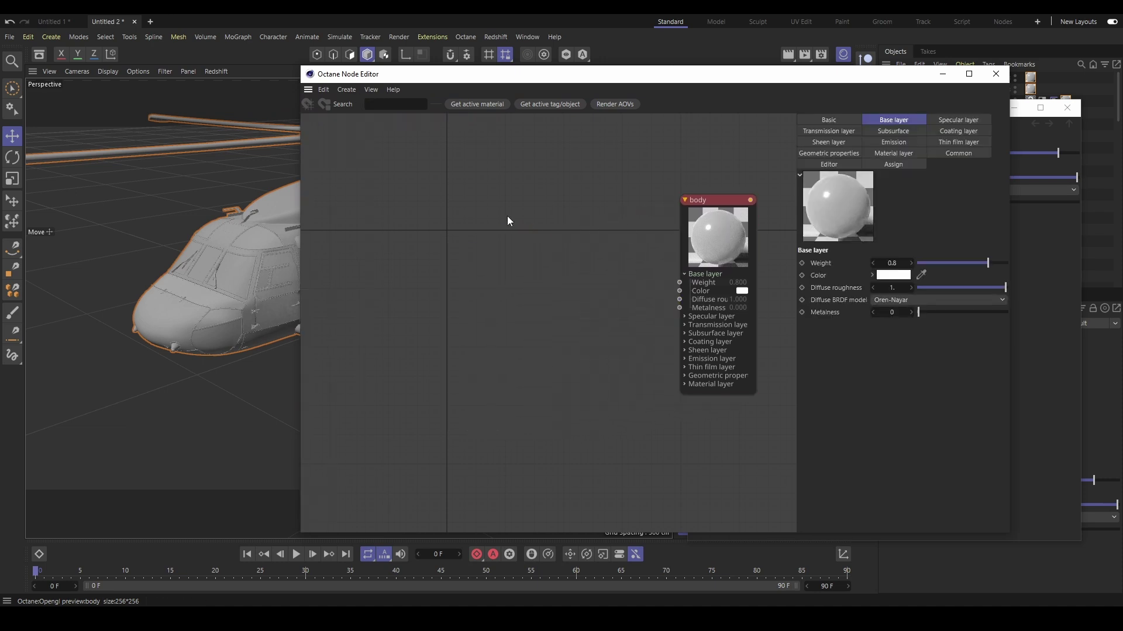
Step: Add an Image Tiles node to the body material's graph
key("Tab")
type("TILE")
key("Return")
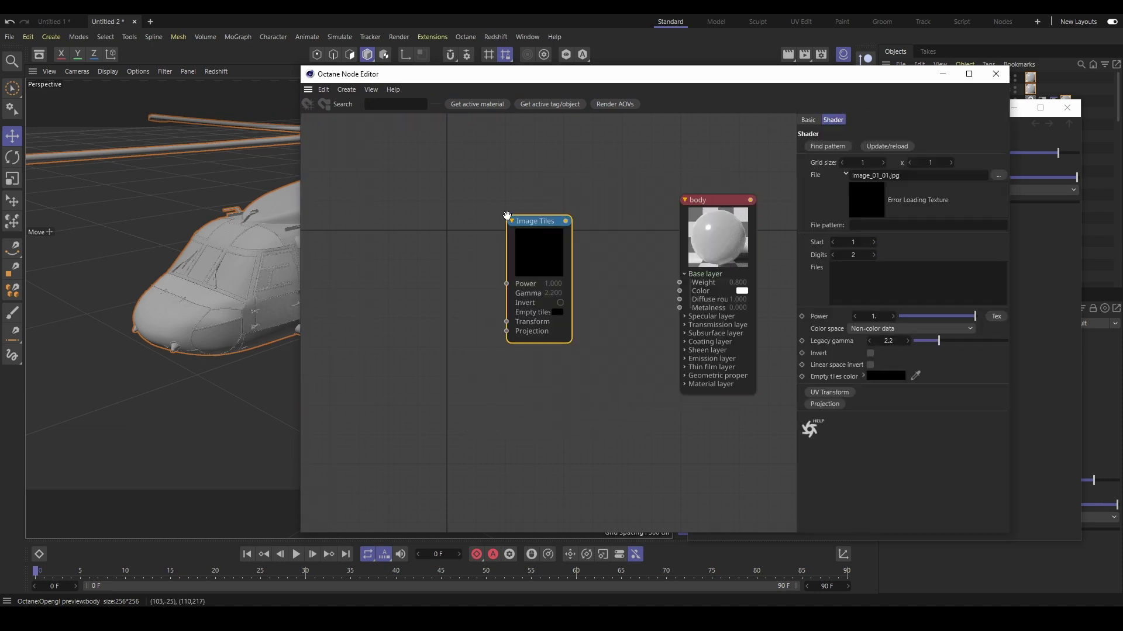
left_click_drag(527, 221, 514, 207)
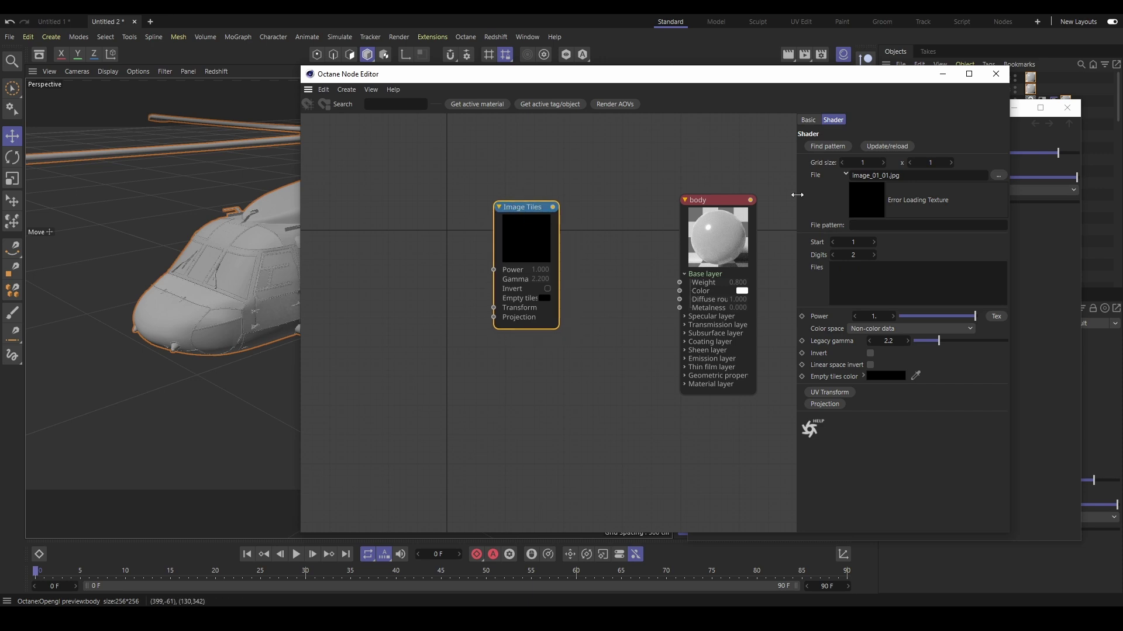
Step: Load UH-60blackhawk_BaseColor.1001.png into the Image Tiles node without copying it
left_click(998, 175)
scroll(745, 193, "down", 6)
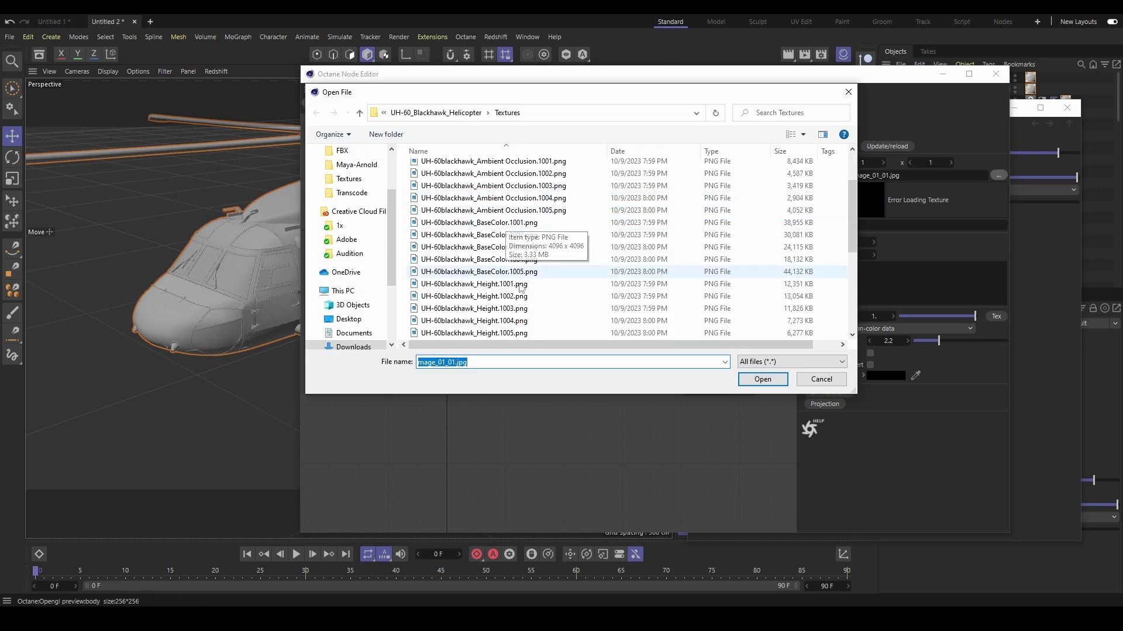
left_click(515, 223)
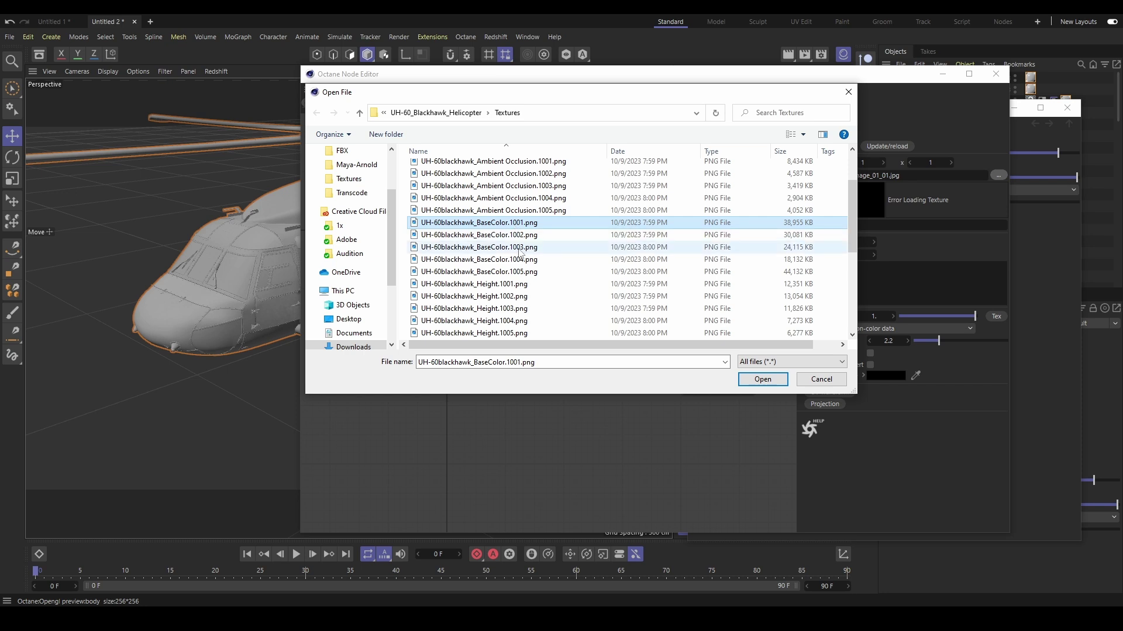
left_click(760, 380)
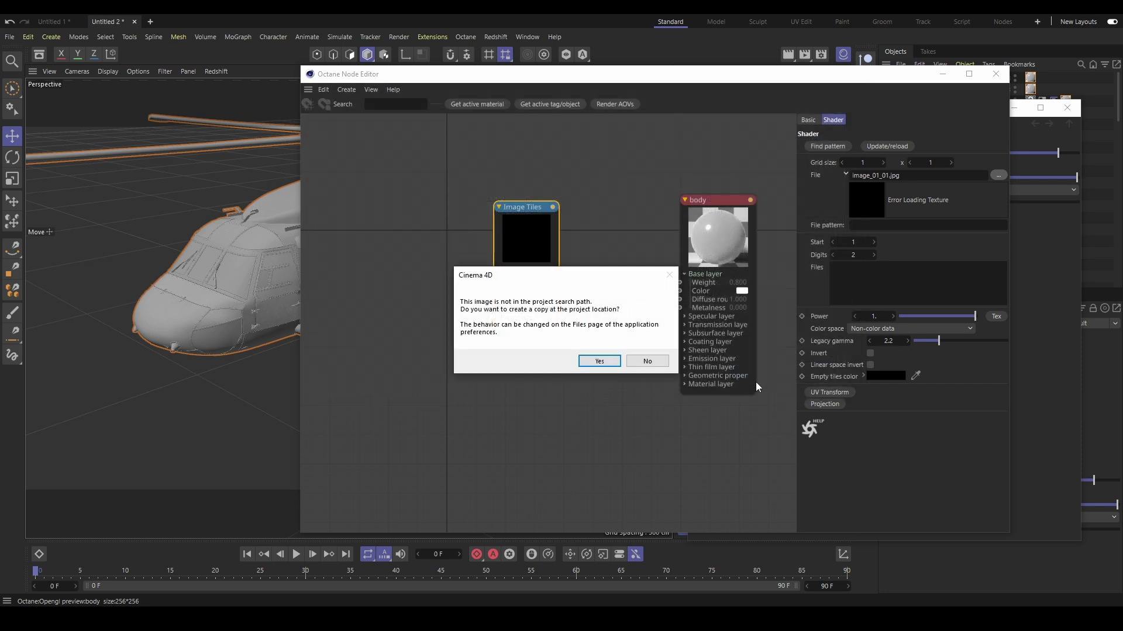
left_click(647, 361)
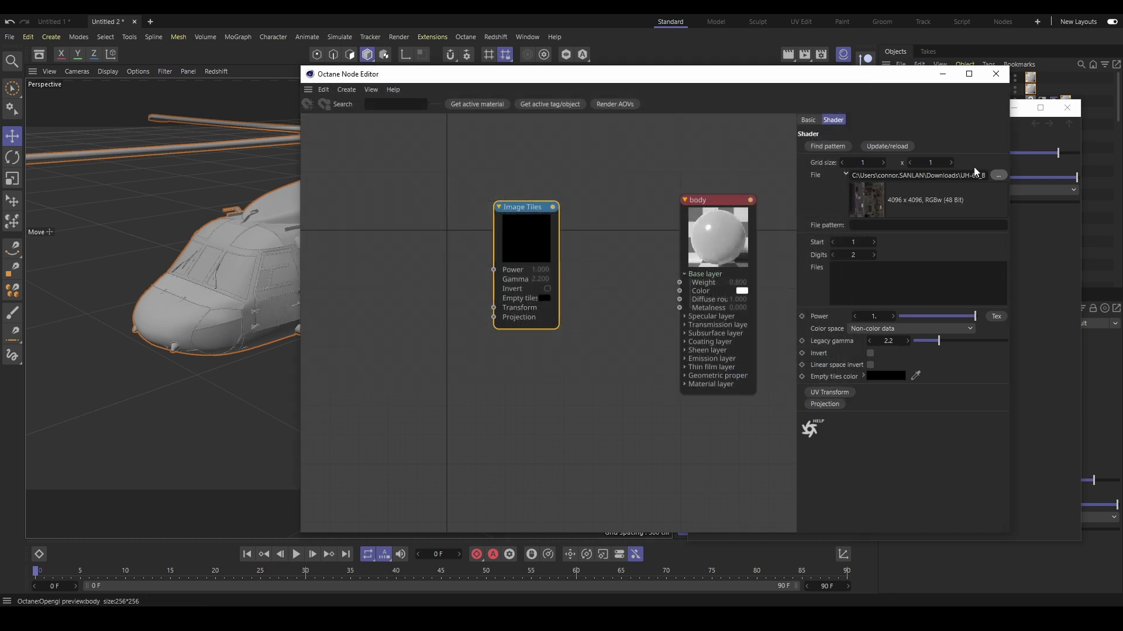
Step: Set Grid size X to 5 and reselect UH-60blackhawk_BaseColor.1001.png
left_click(871, 166)
key("Return")
scroll(614, 245, "down", 3)
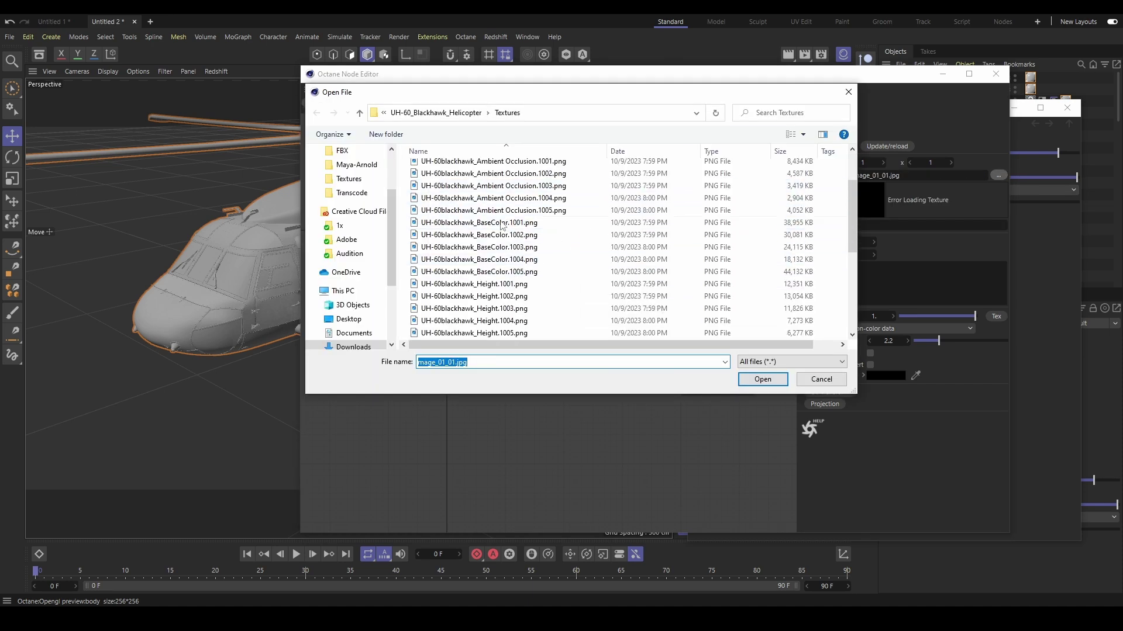
left_click(515, 225)
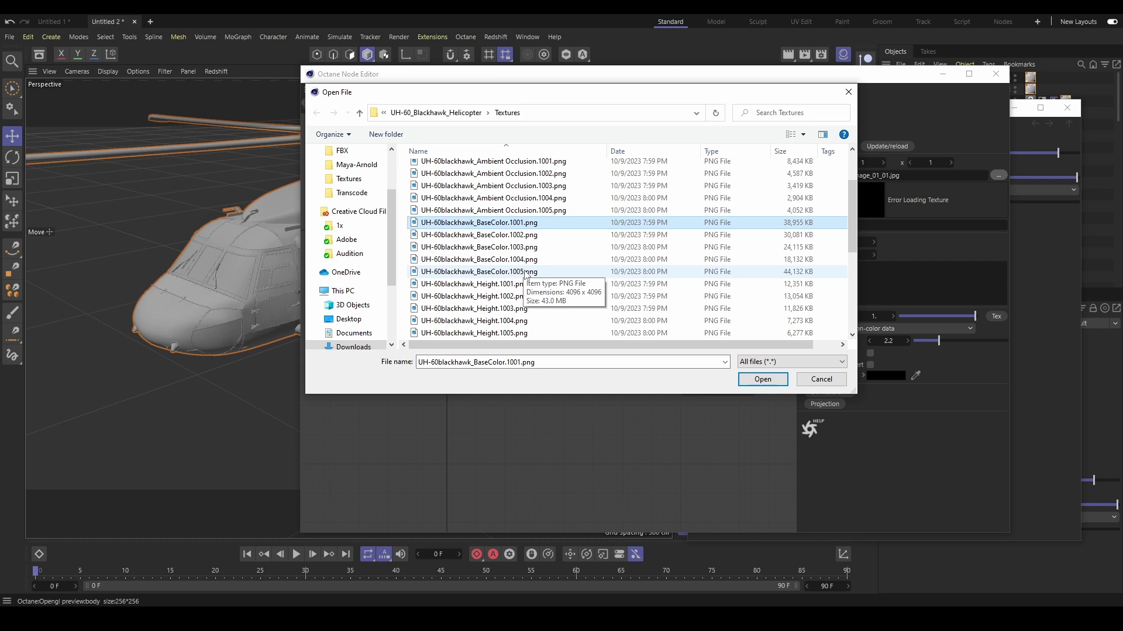
key("Return")
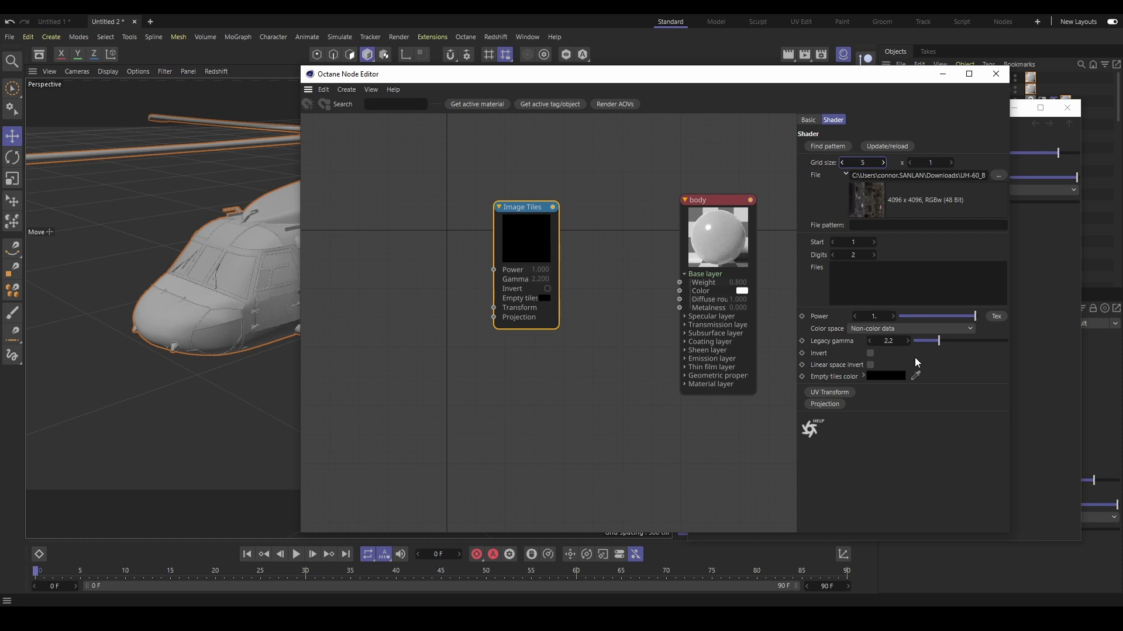
Step: Detect and reload the UDIM tiles, then wire them into Color, Metalness, Diffuse roughness and Normal
left_click(826, 147)
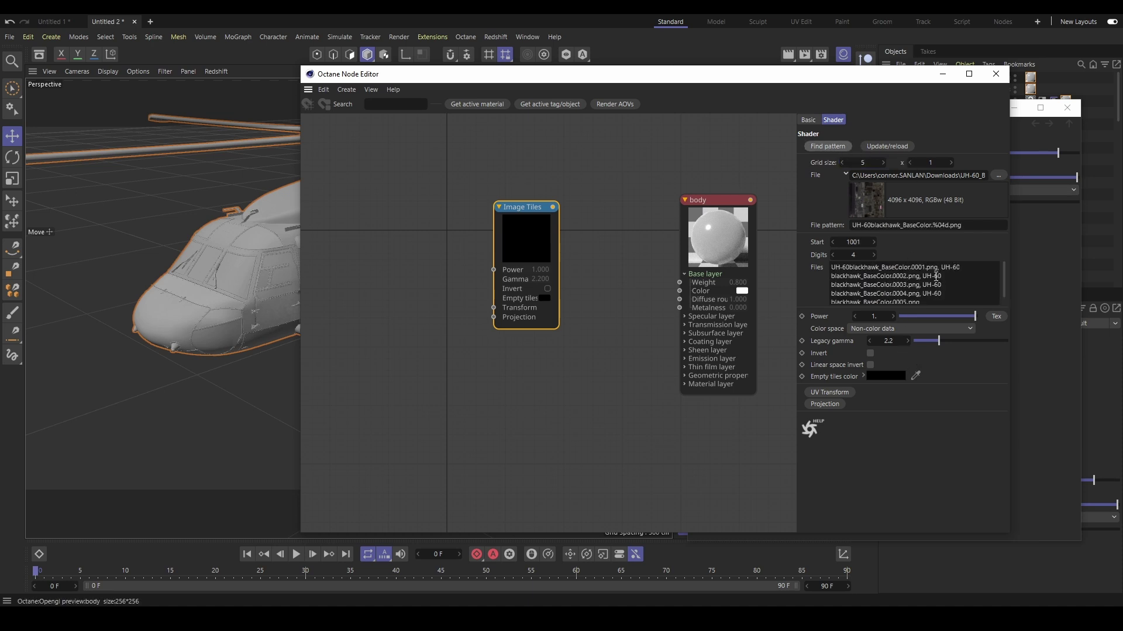
left_click(890, 146)
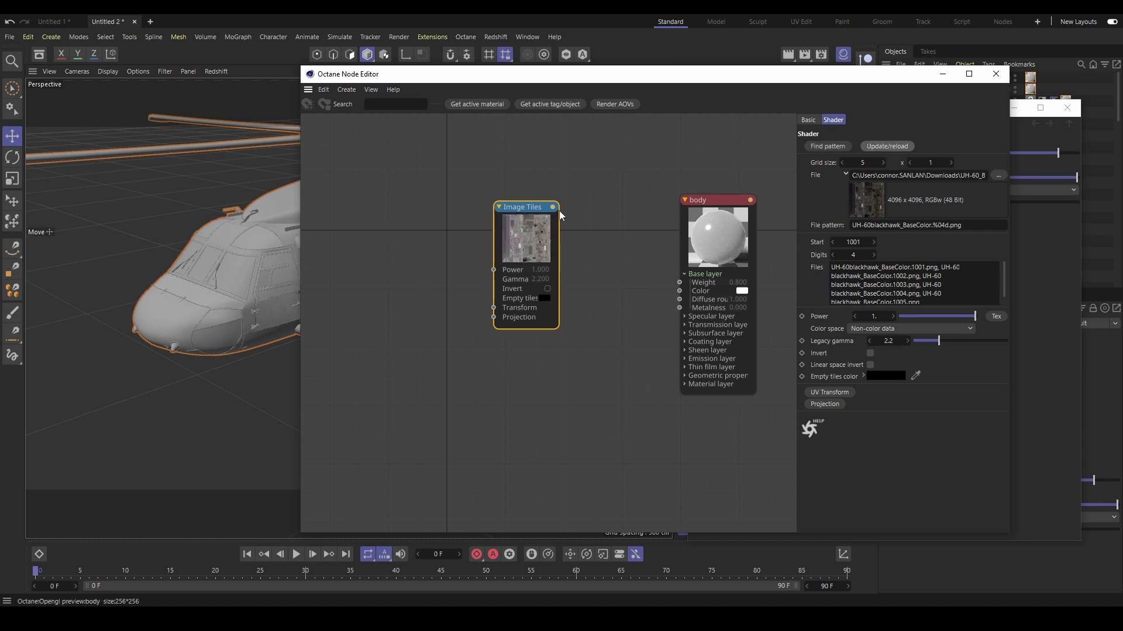
left_click_drag(553, 207, 677, 287)
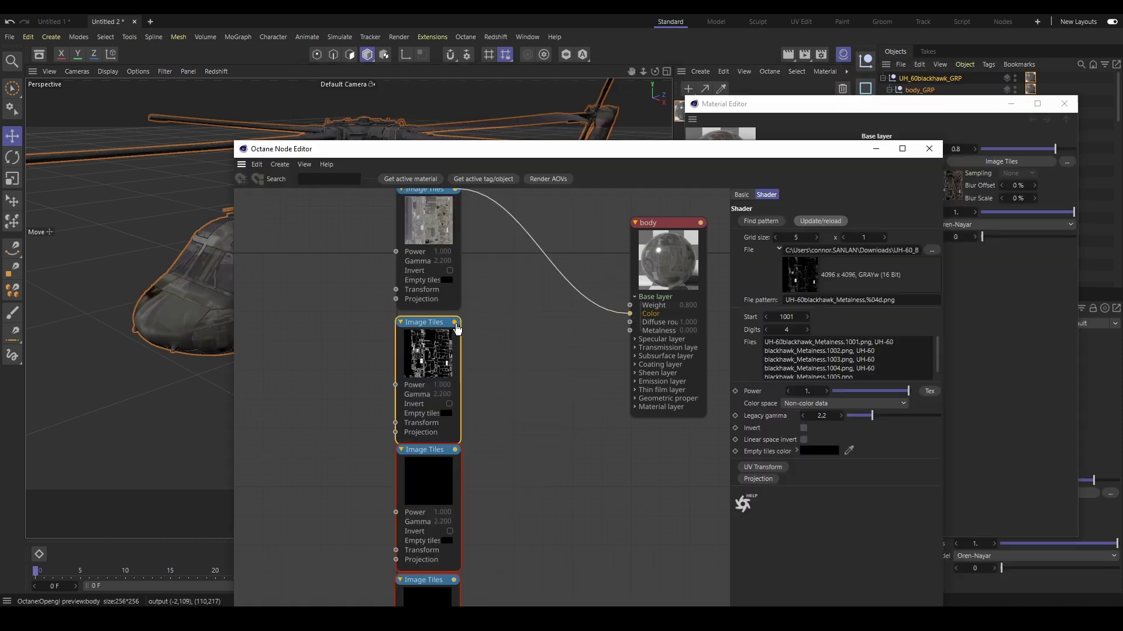
left_click_drag(454, 322, 630, 331)
left_click_drag(454, 450, 630, 341)
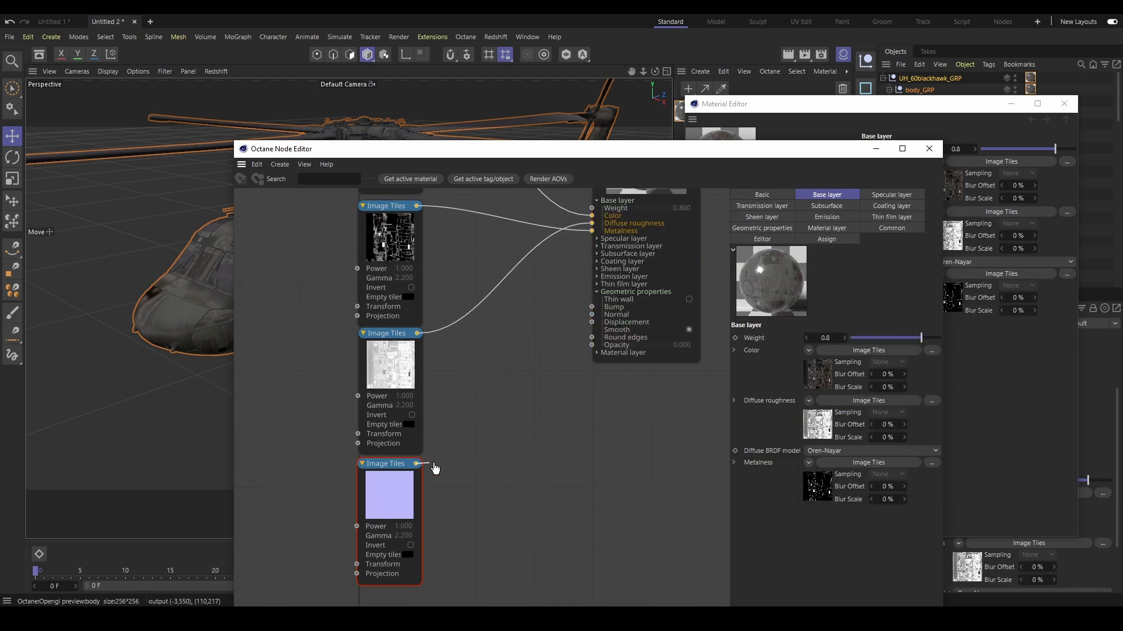
left_click_drag(416, 464, 593, 321)
left_click(399, 37)
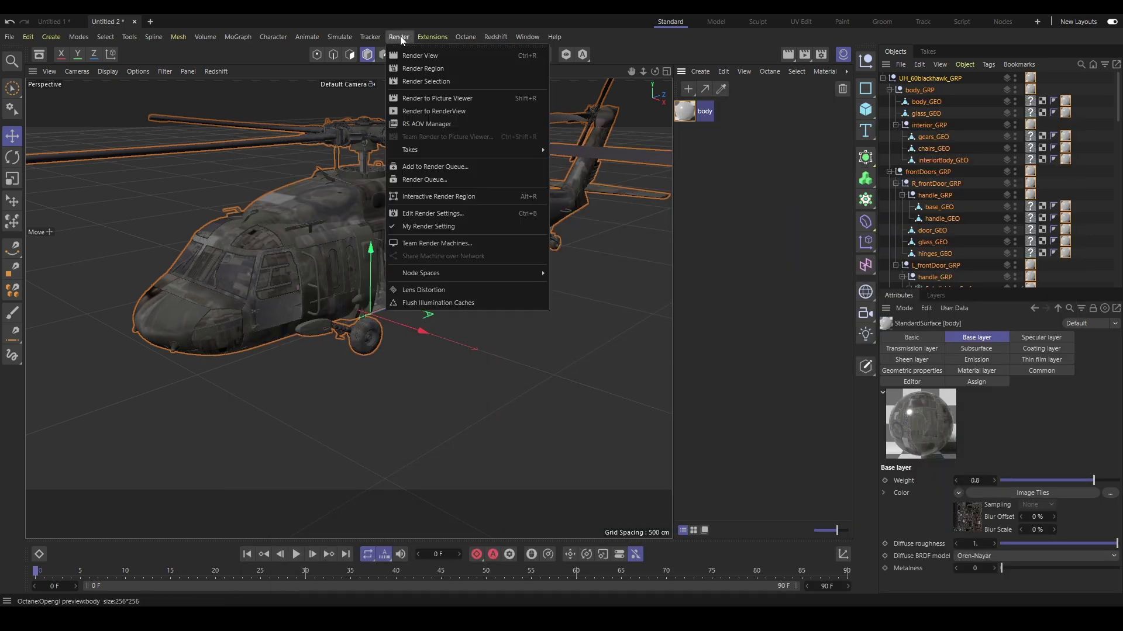
Step: Switch the renderer to Octane Renderer and render the viewport in Render View
left_click(434, 212)
left_click(496, 231)
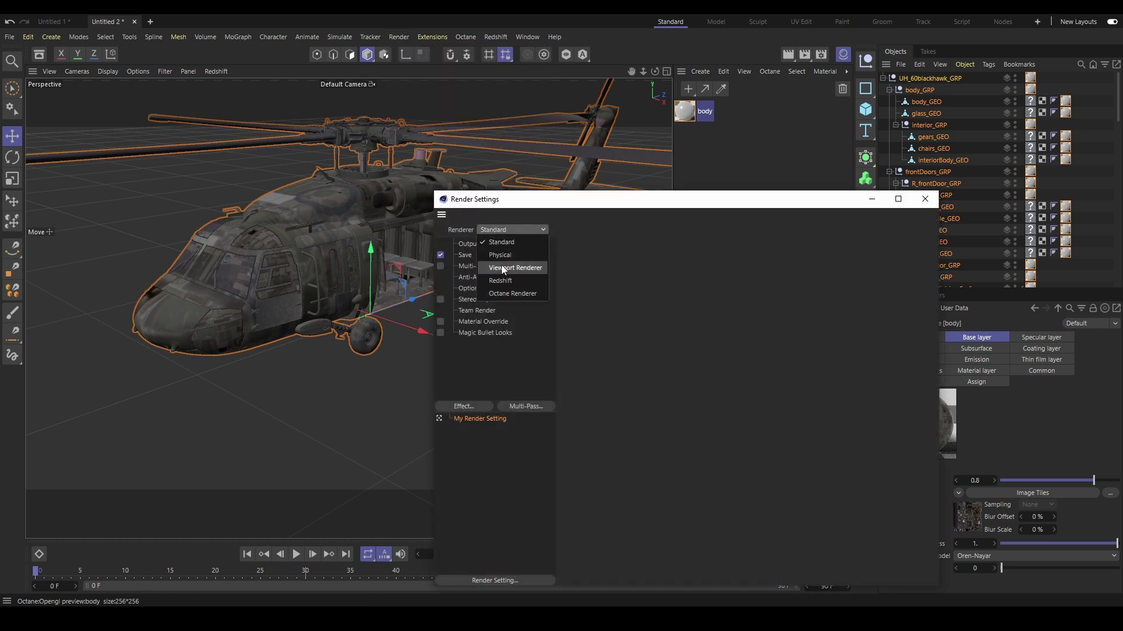
left_click(507, 295)
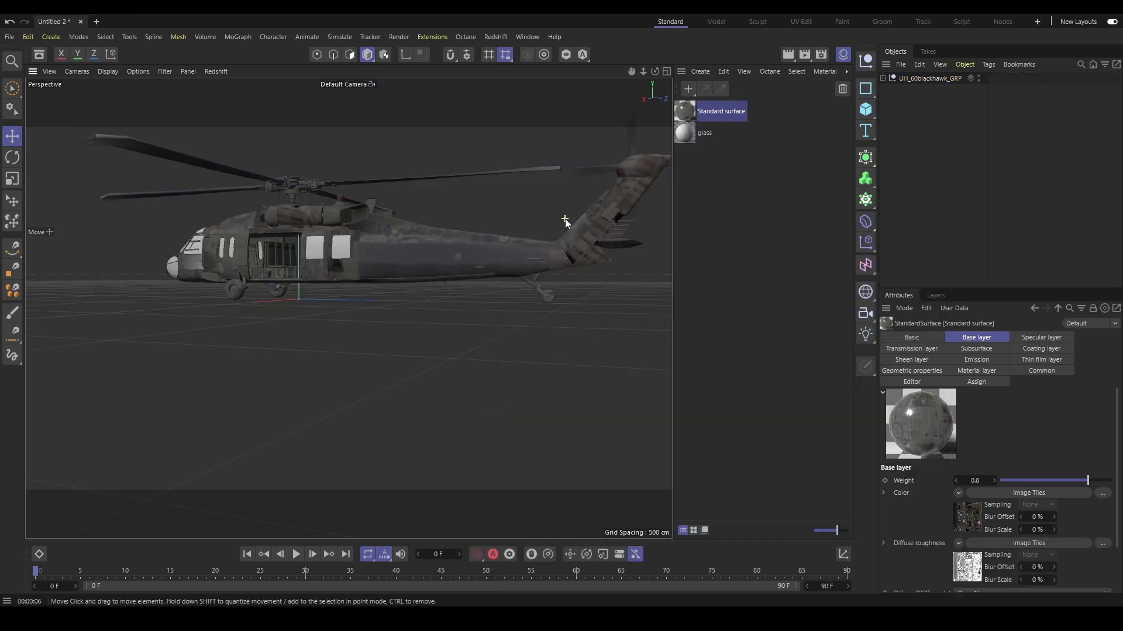
scroll(453, 275, "up", 3)
left_click(398, 36)
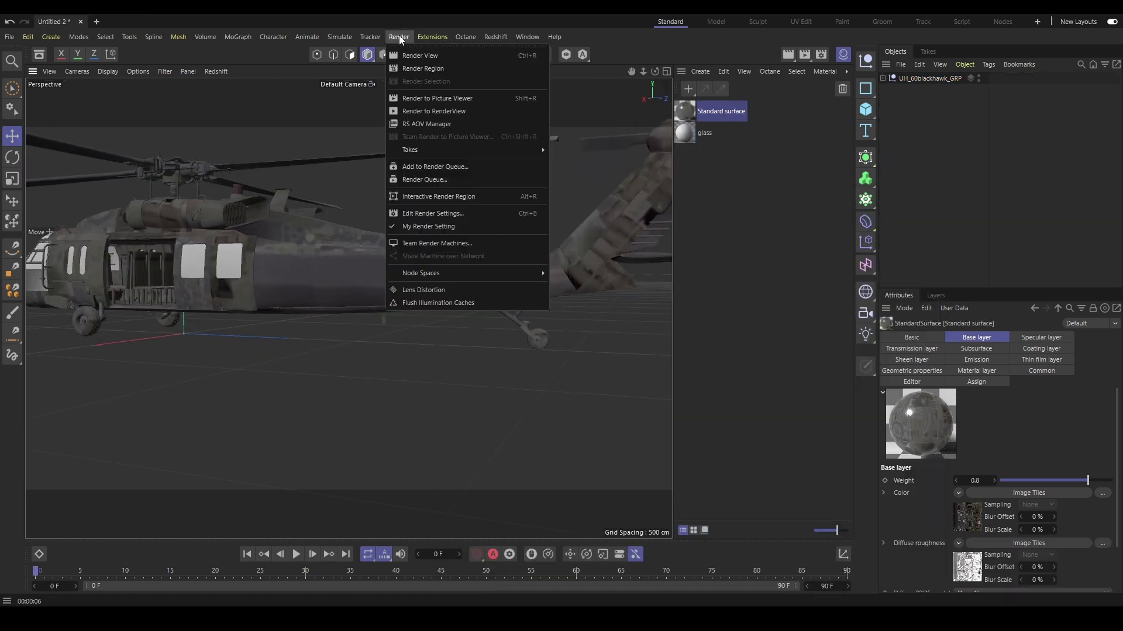
left_click(419, 59)
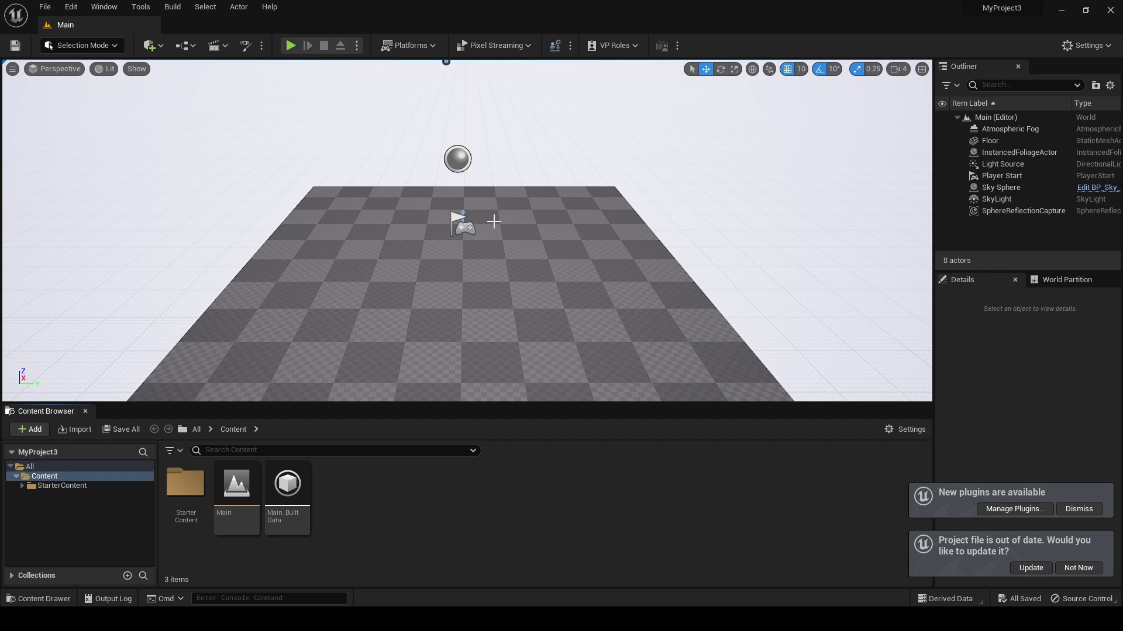
Step: Enable virtual texture support in Project Settings and restart the editor
left_click(71, 6)
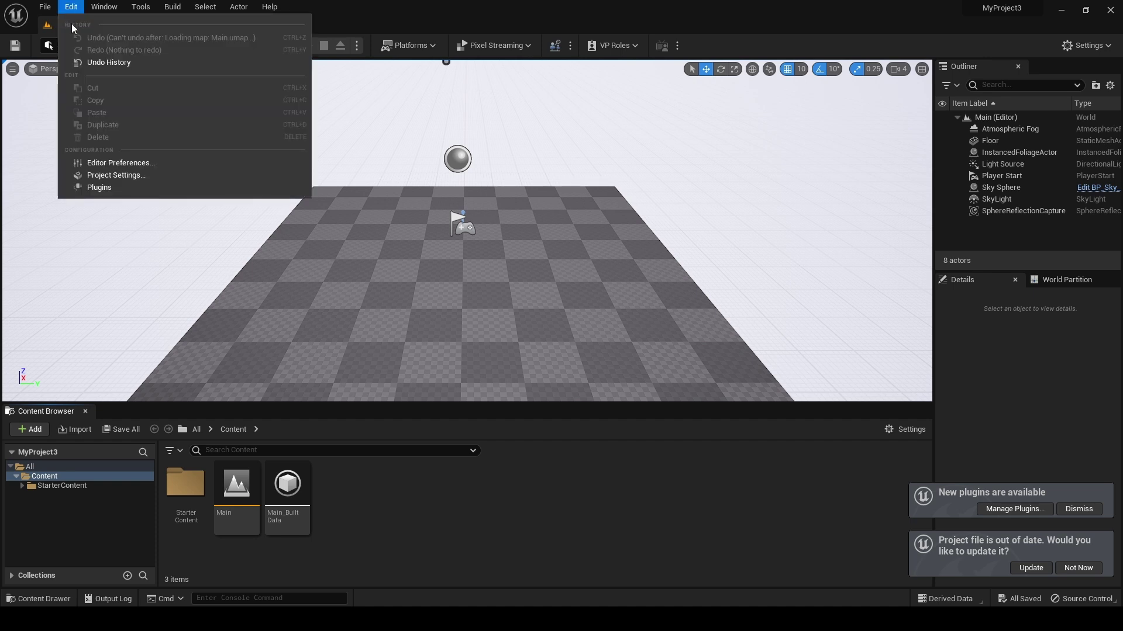
left_click(111, 175)
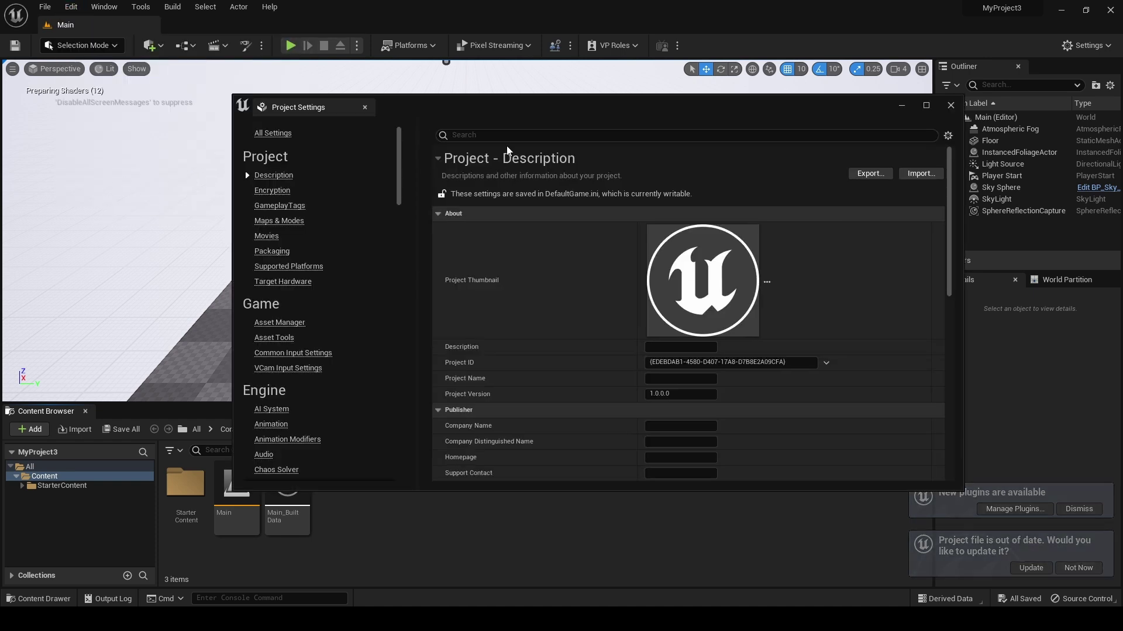
left_click(504, 135)
type("Virt")
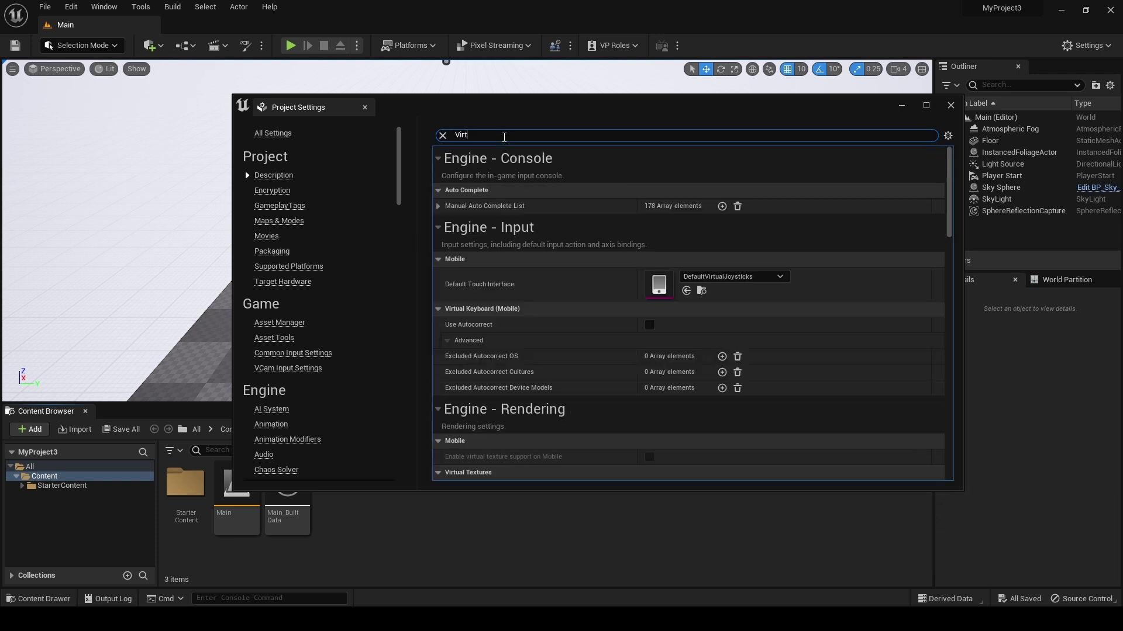
type("ual Texture")
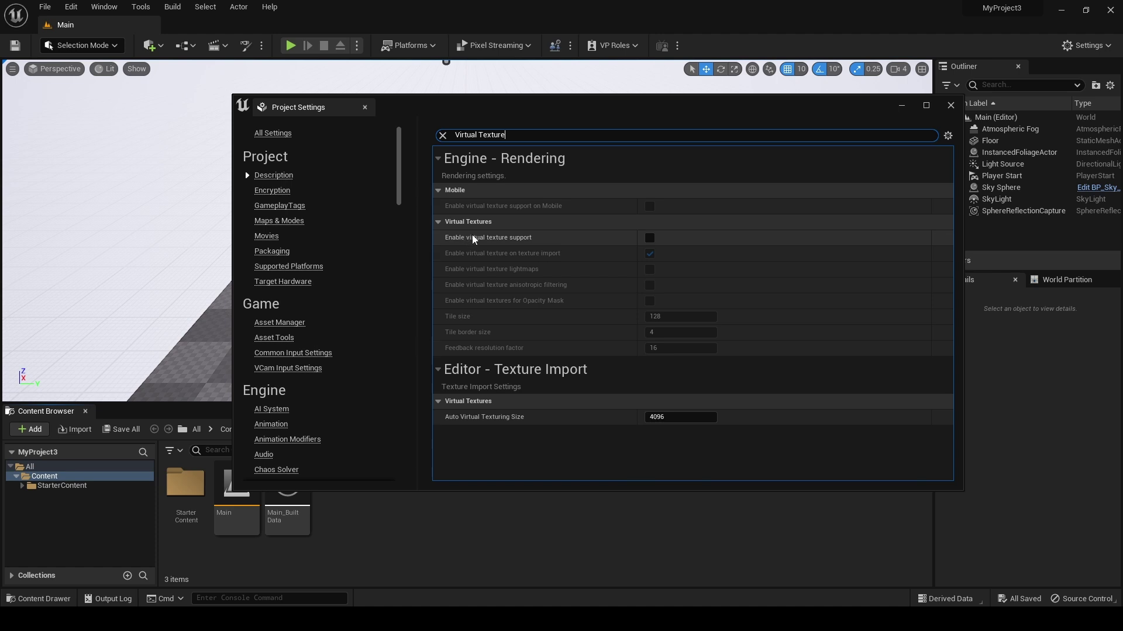
left_click(650, 239)
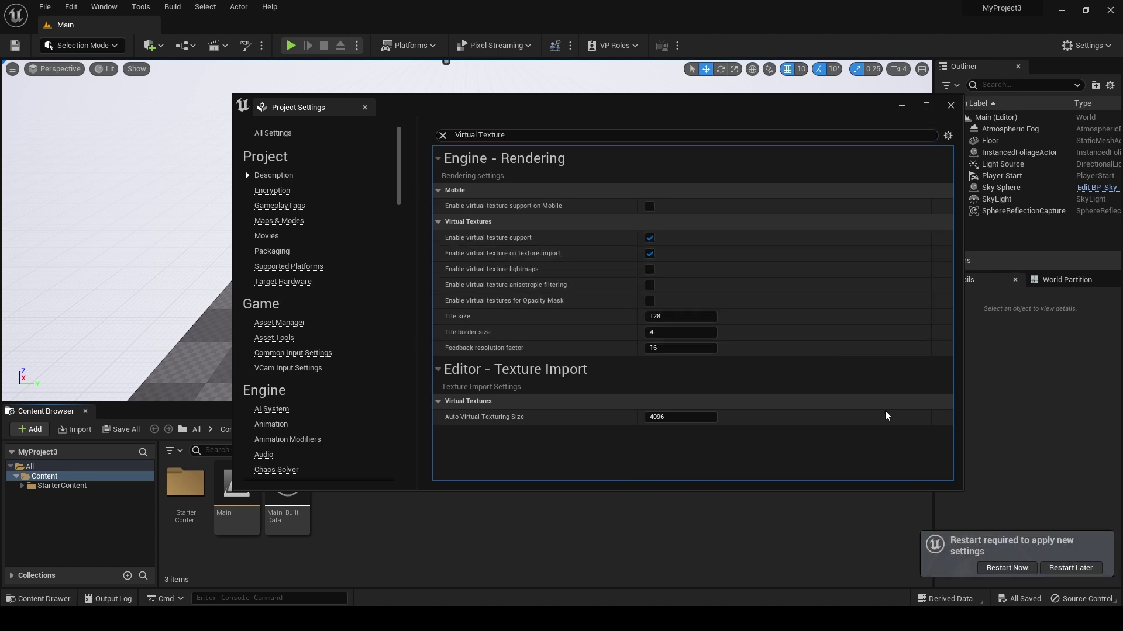
left_click(1005, 567)
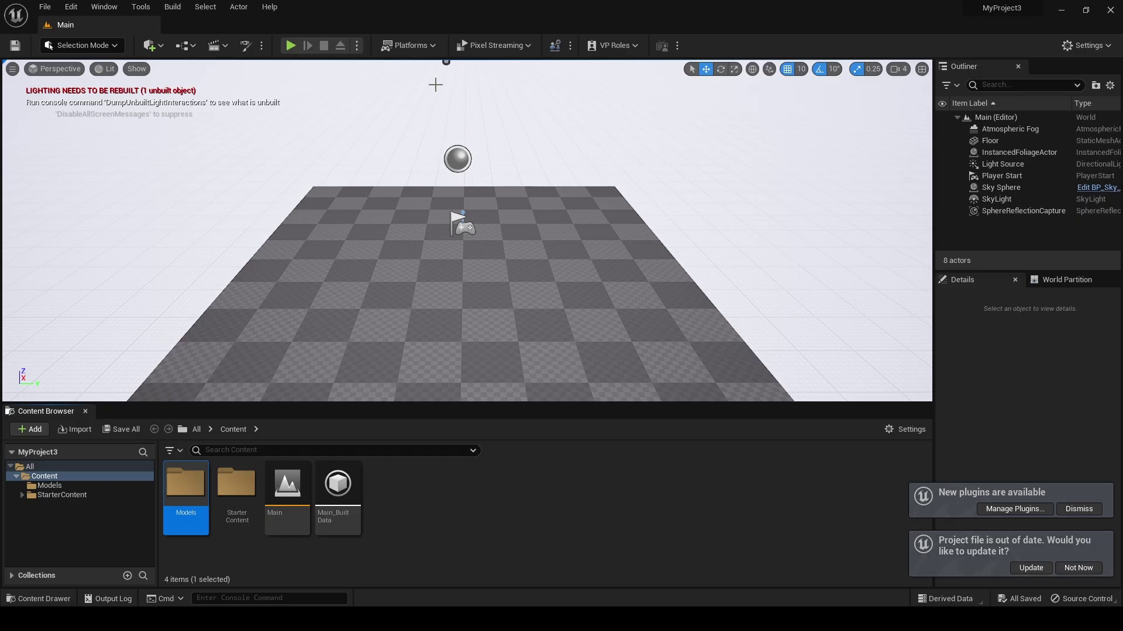
Step: Import UH_60blackhawk.fbx into /Game/Models as a skeletal mesh
double_click(186, 485)
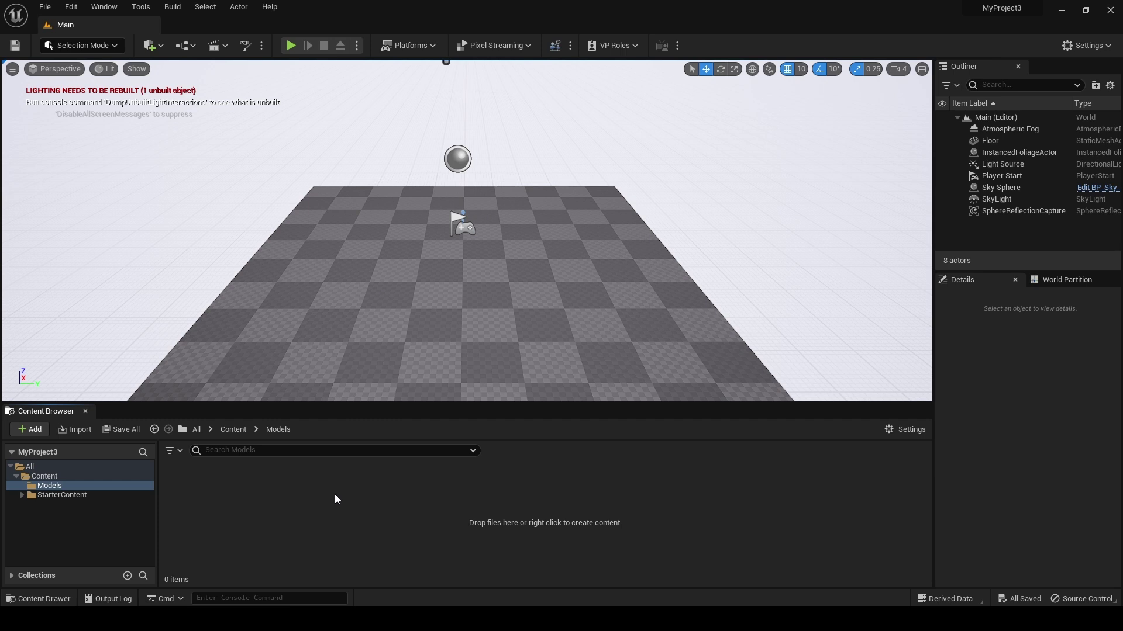
right_click(335, 493)
left_click(366, 30)
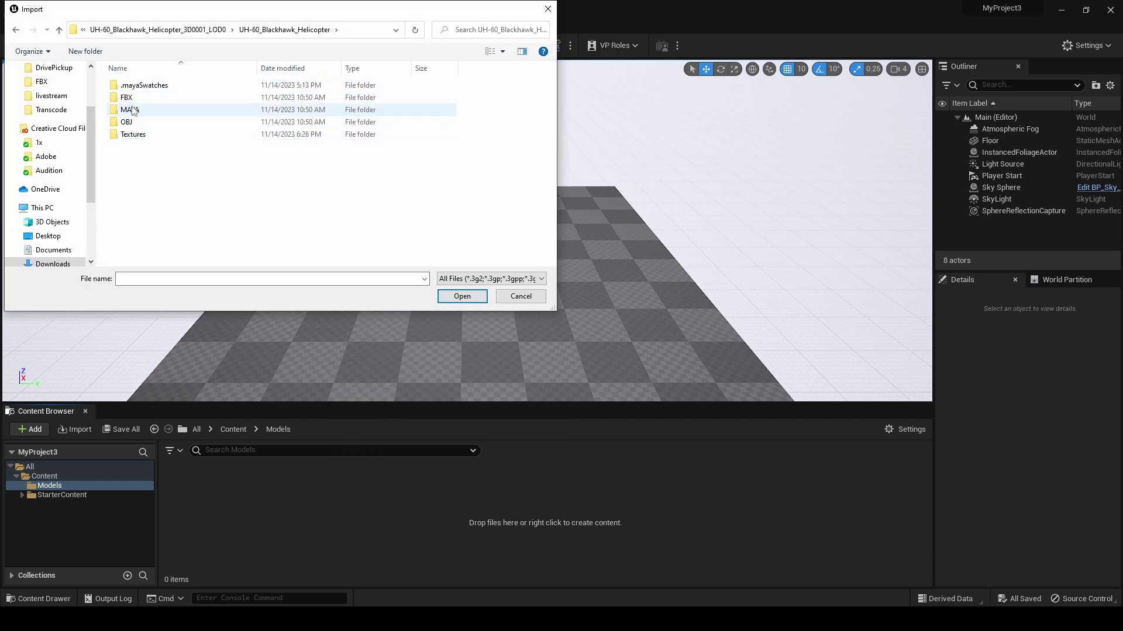
double_click(133, 98)
left_click(135, 86)
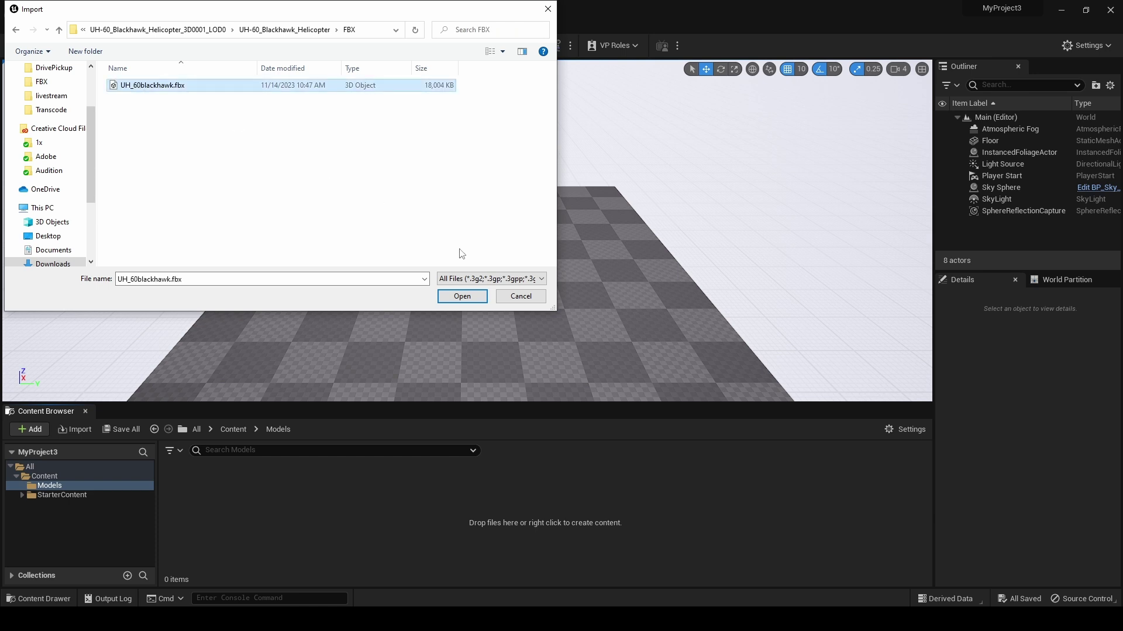
left_click(462, 297)
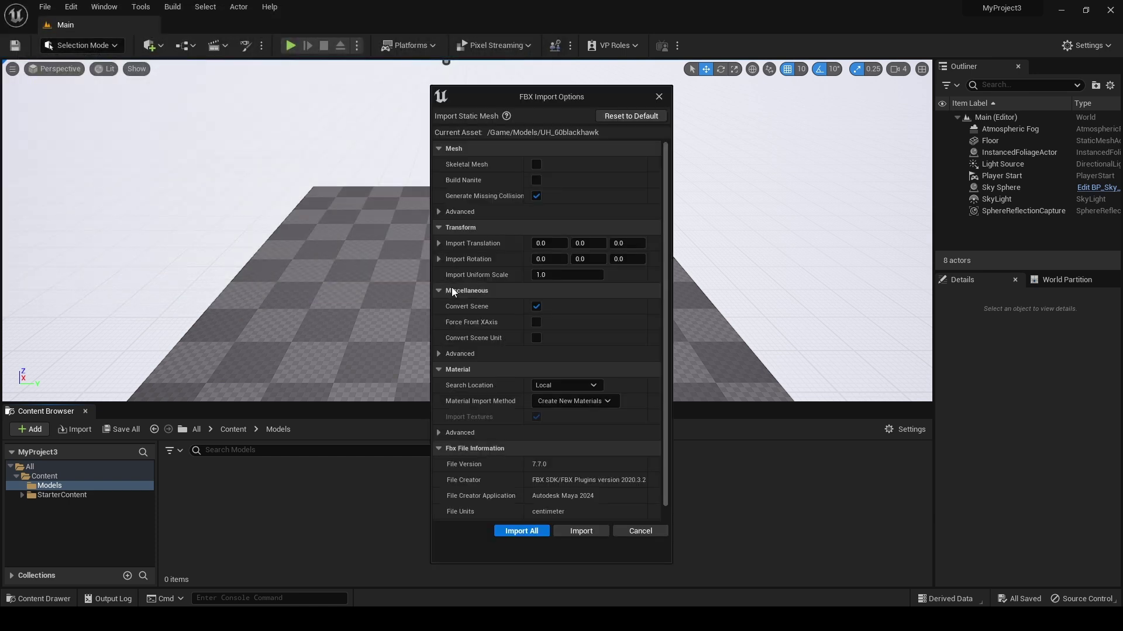
left_click(535, 164)
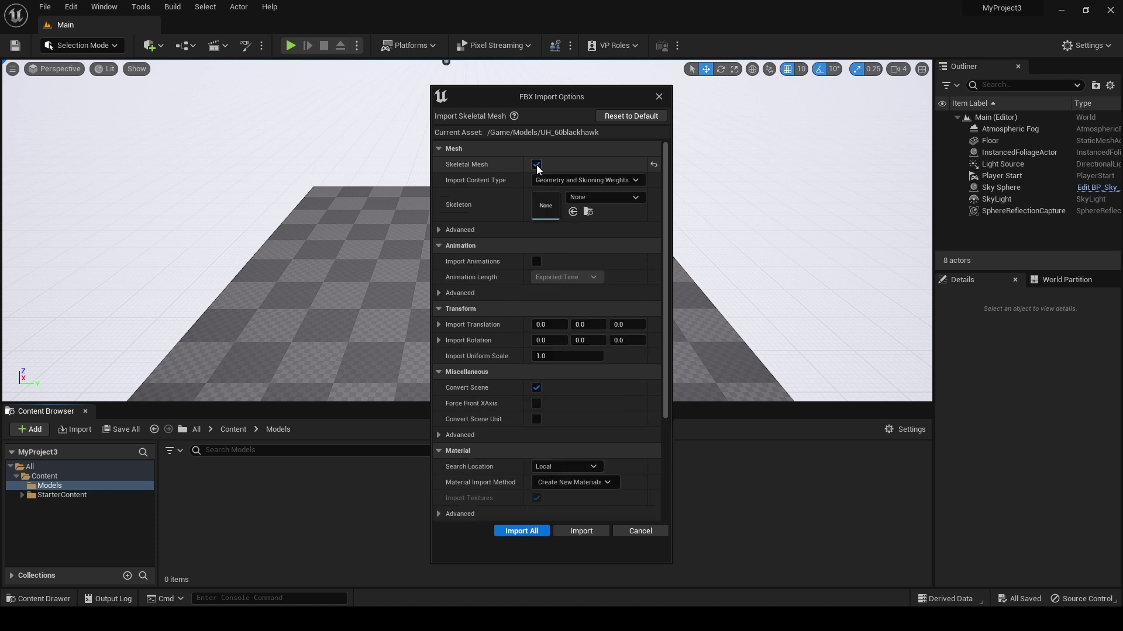
left_click(581, 530)
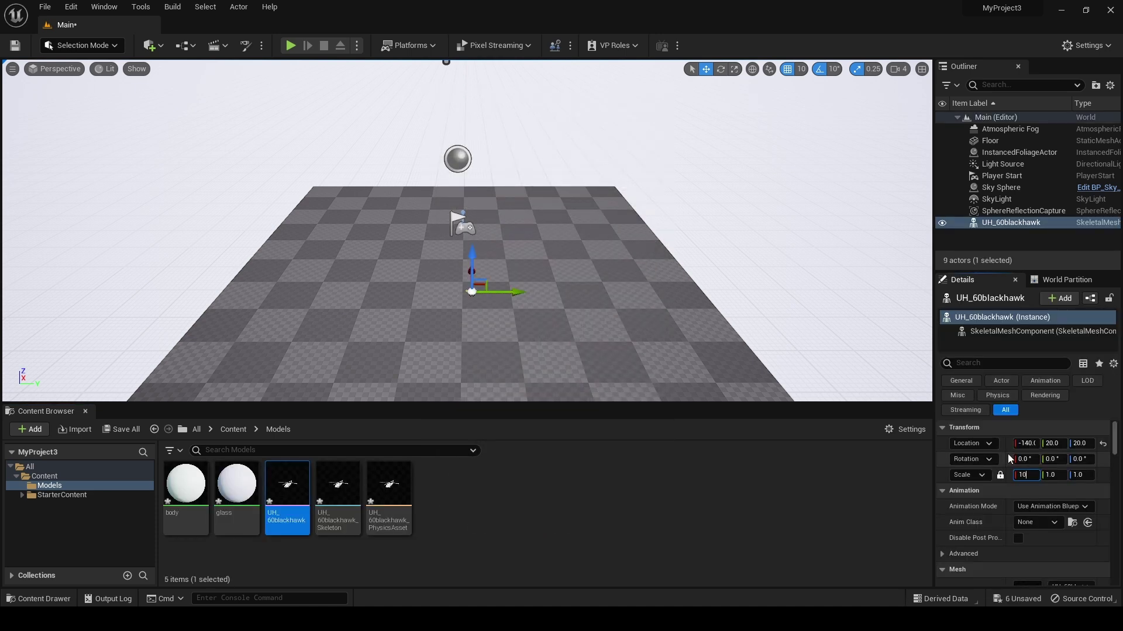
Step: Set the placed helicopter's scale to 100
left_click(1027, 474)
type("100")
key("Return")
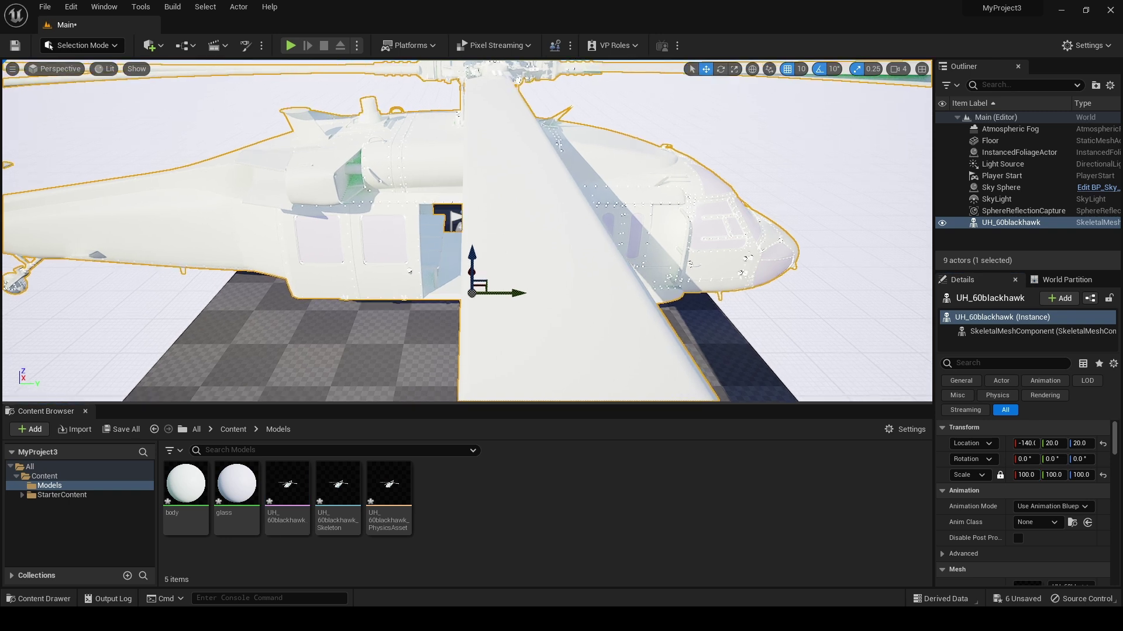
Step: Create a Texture folder and import the 30 UDIM PNGs into it
key("f")
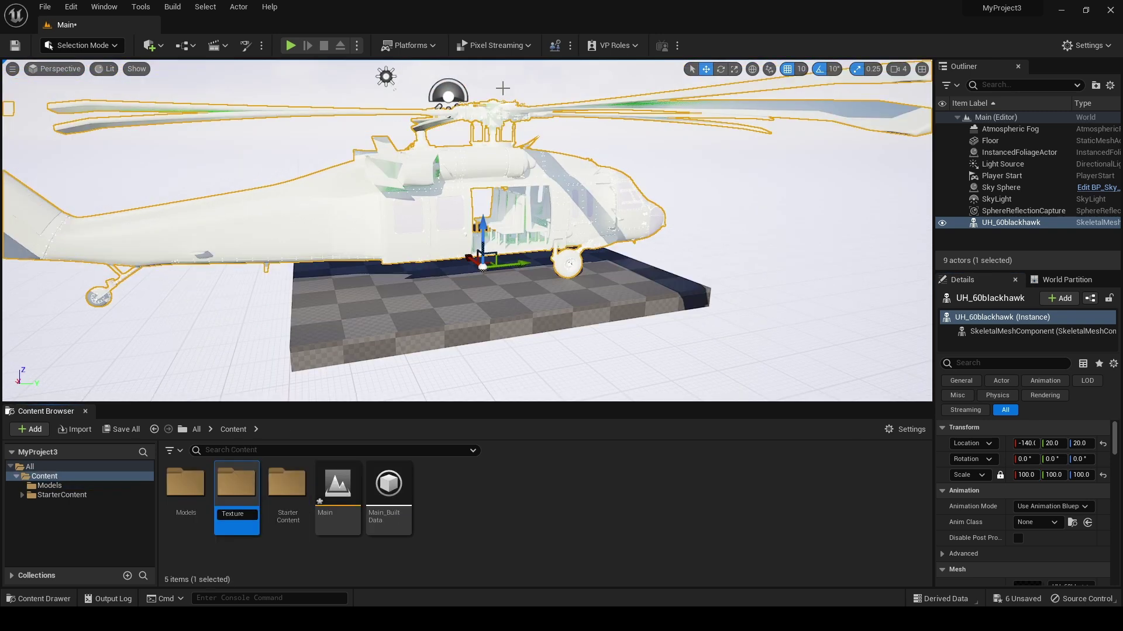
key("Return")
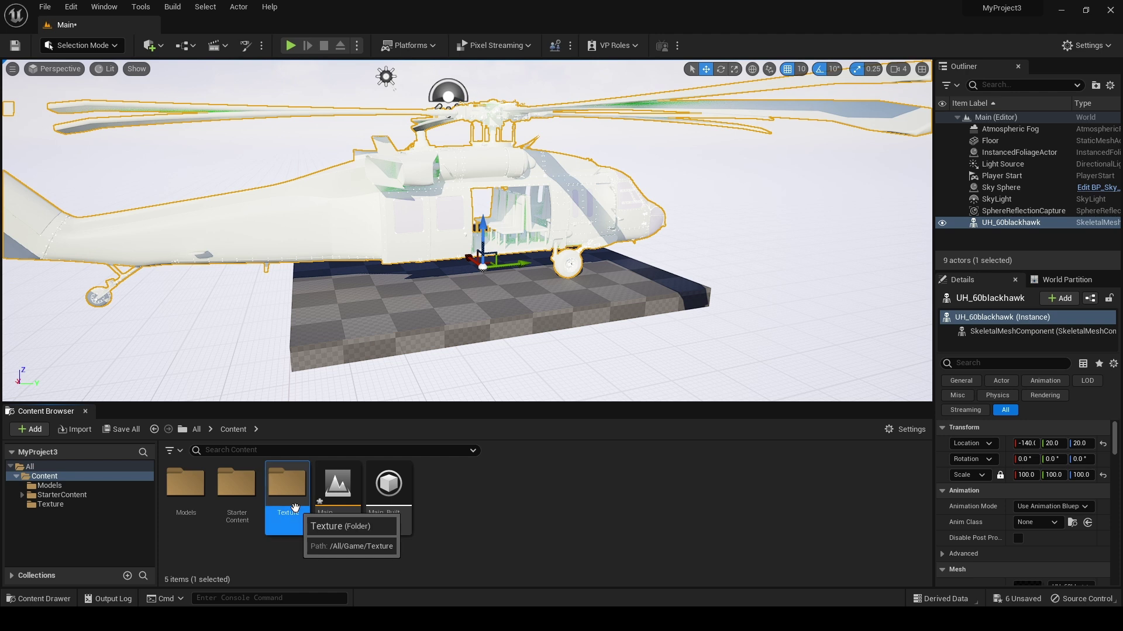
double_click(287, 485)
key("alt+Tab")
scroll(507, 285, "down", 3)
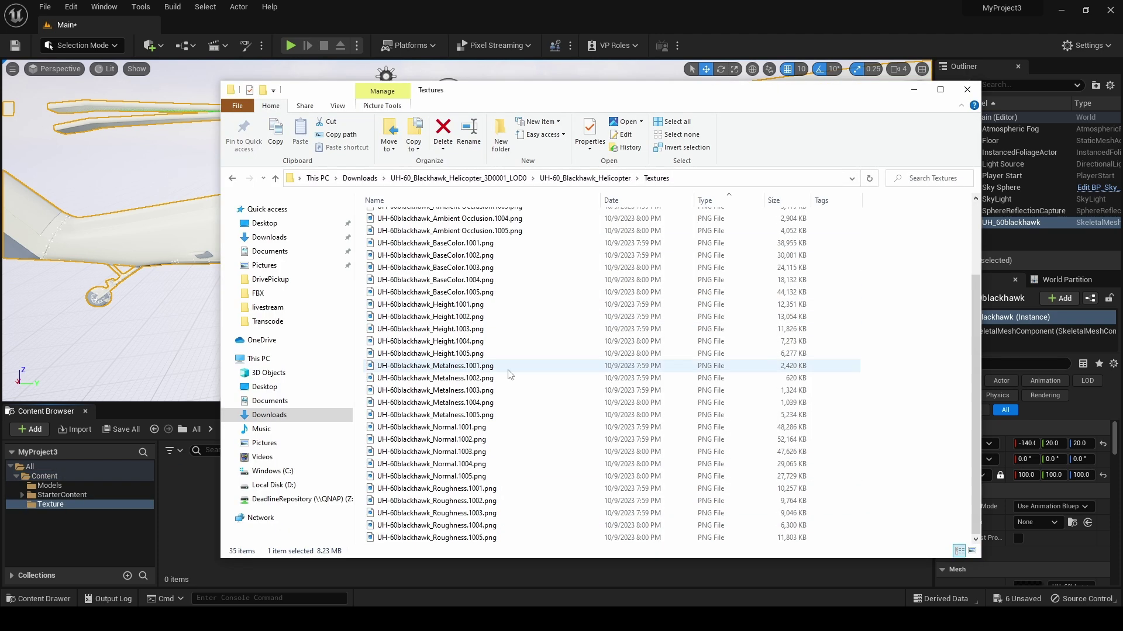
left_click(468, 537, "shift")
left_click_drag(468, 537, 205, 498)
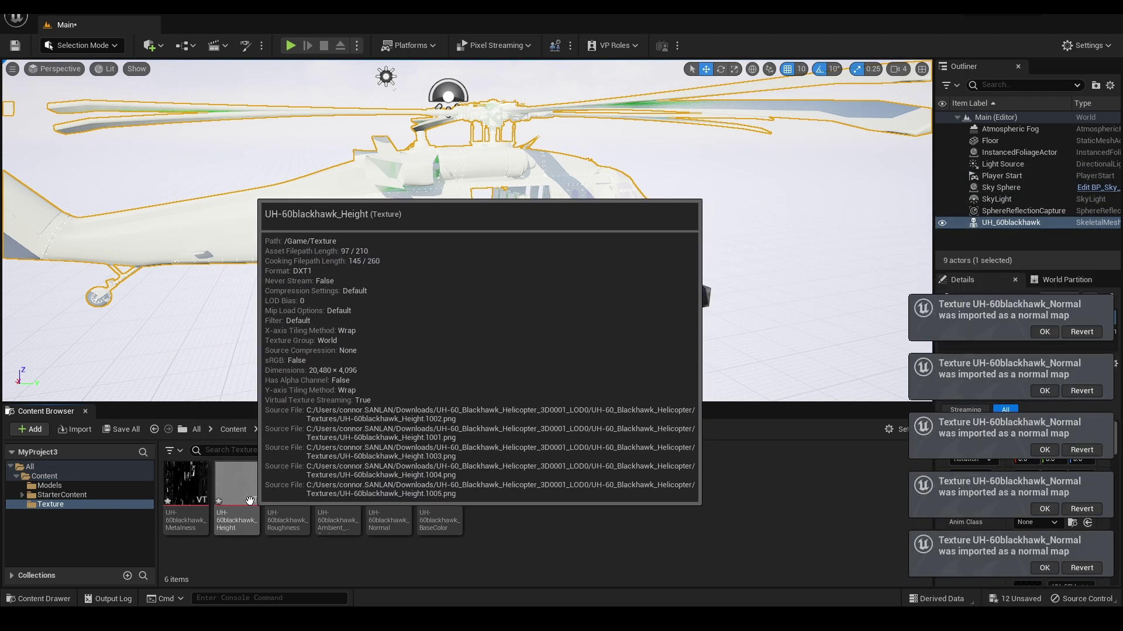
Step: Create a new folder named Material in Content
left_click(45, 475)
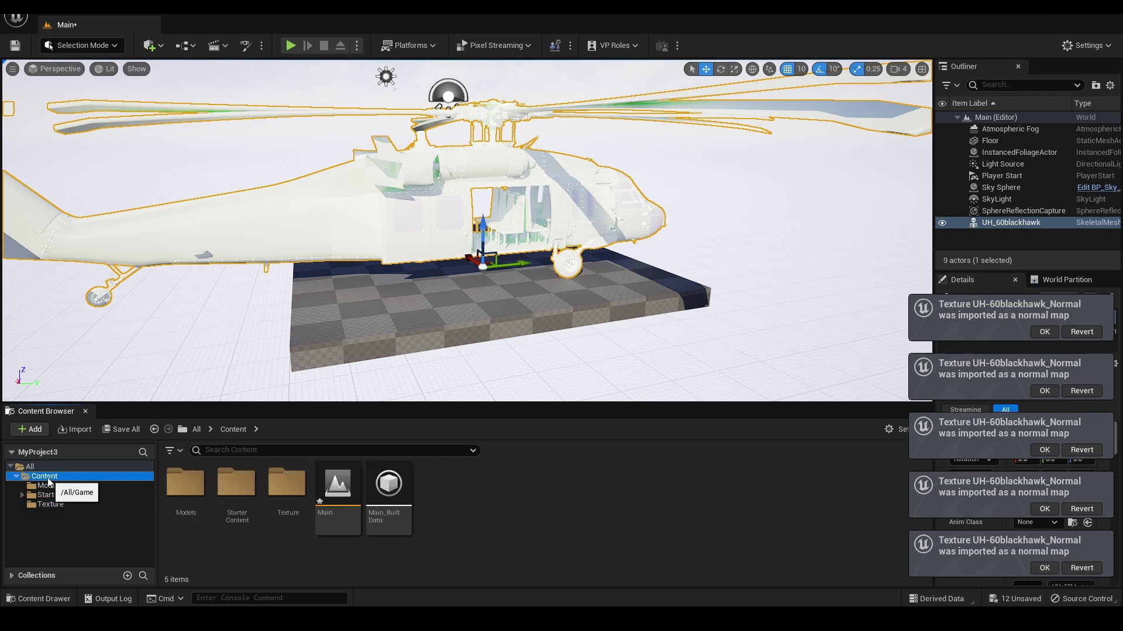
right_click(463, 513)
left_click(535, 98)
type("Material")
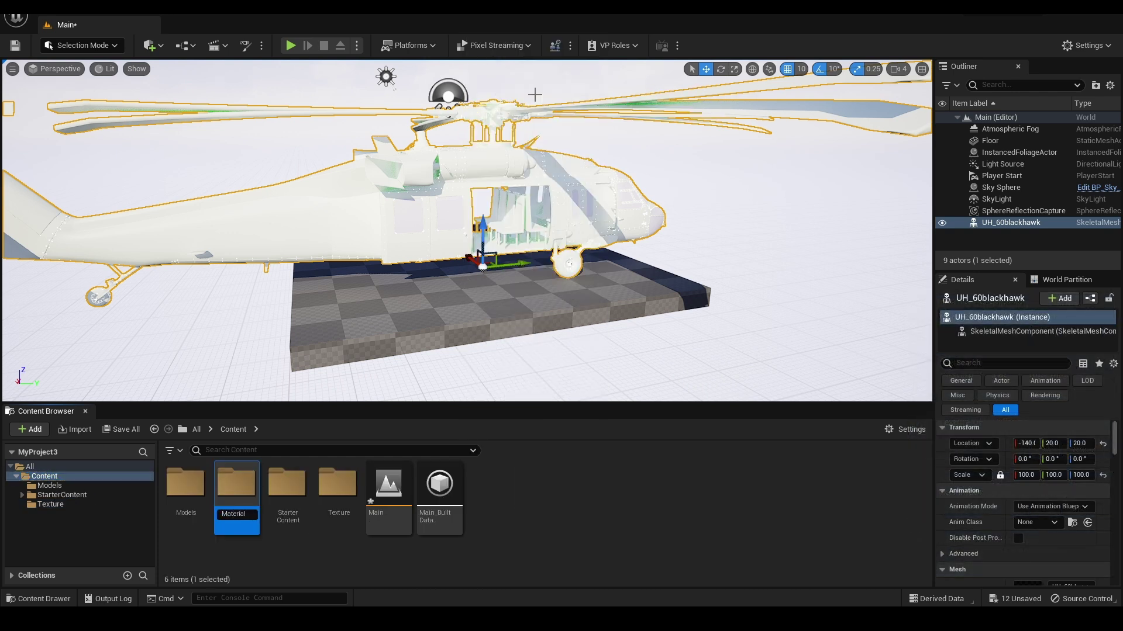
key("Return")
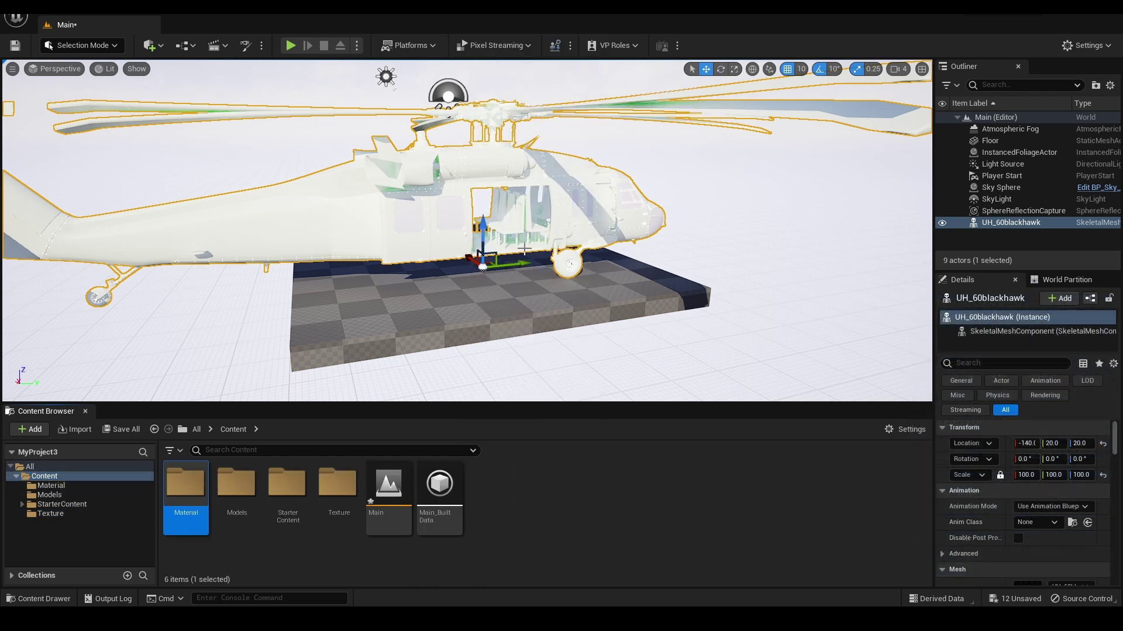
Step: Move the body and glass materials into the Material folder
double_click(237, 483)
left_click(185, 483)
left_click(236, 483, "ctrl")
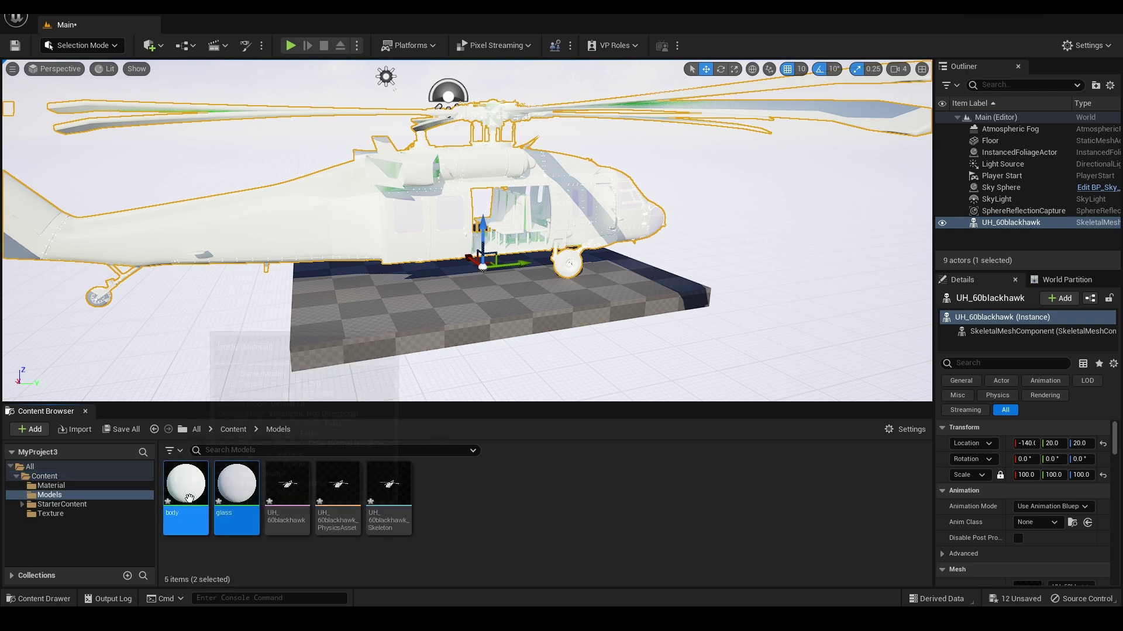
left_click_drag(189, 498, 51, 486)
left_click(51, 485)
Step: Open the body material and delete its Param colour node
double_click(177, 492)
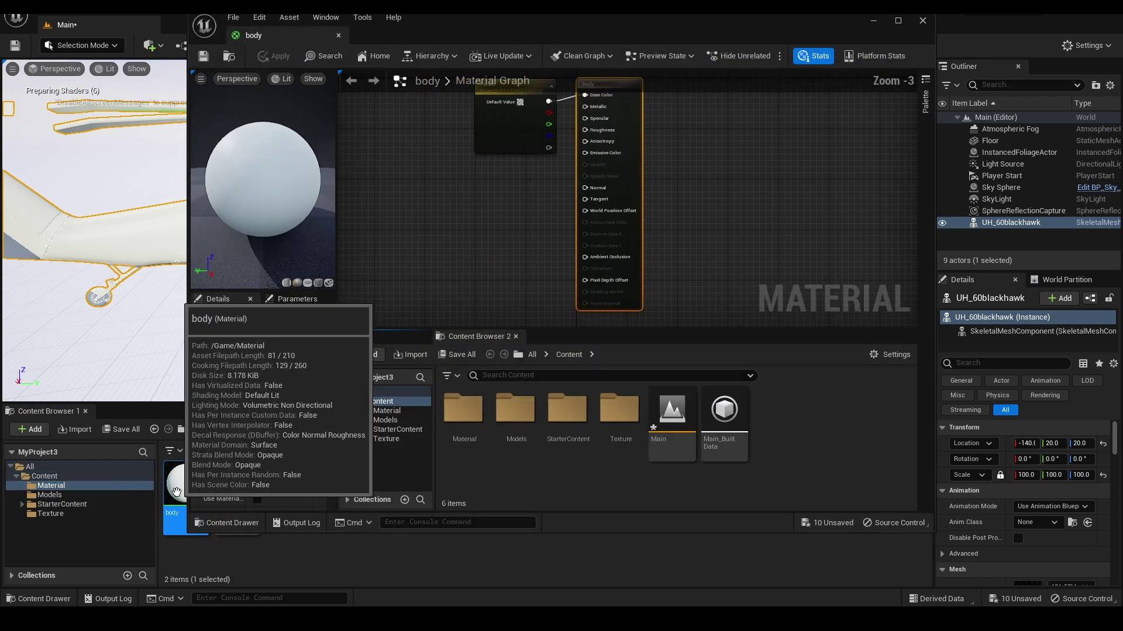
left_click(524, 95)
key("Delete")
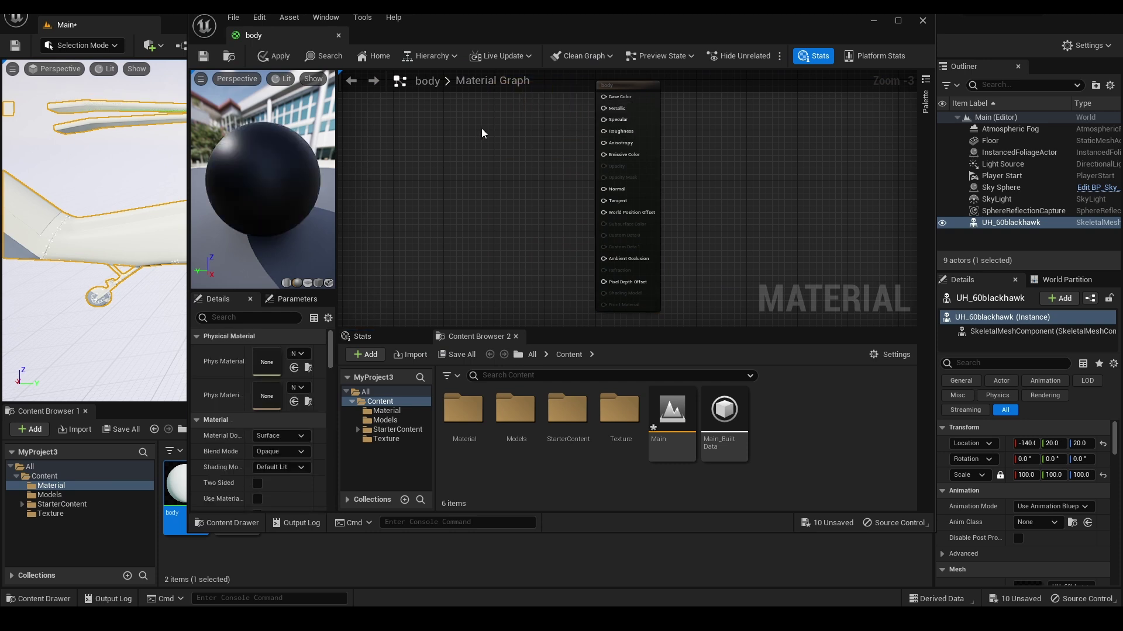
double_click(618, 411)
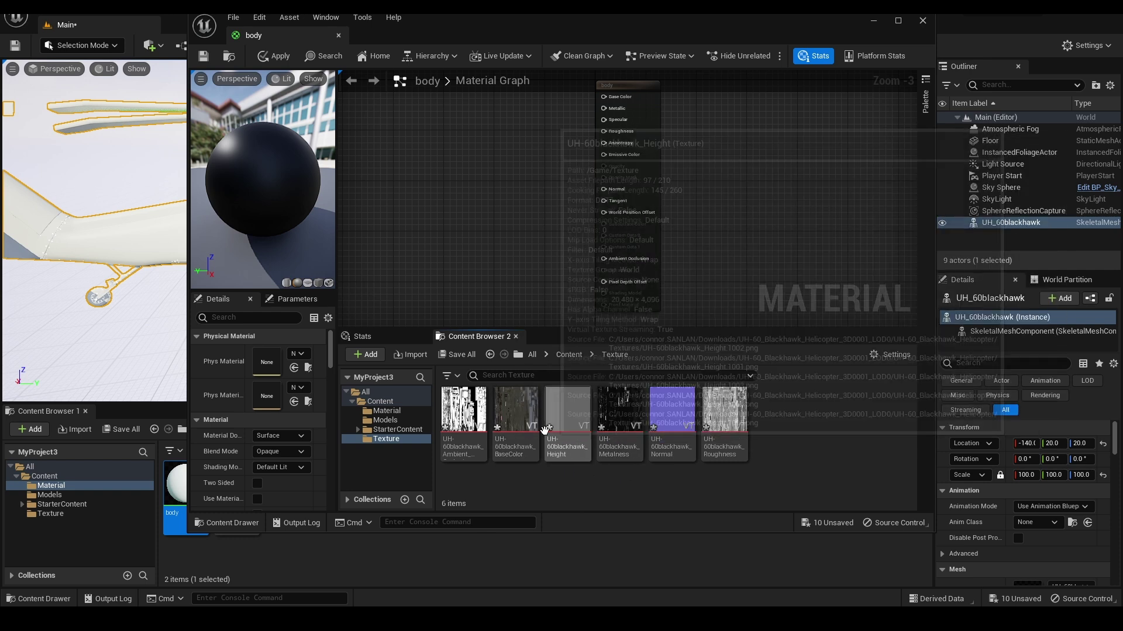
Step: Add BaseColor and other texture samples, wire them to Base Color and Roughness, and apply
left_click_drag(533, 425, 462, 111)
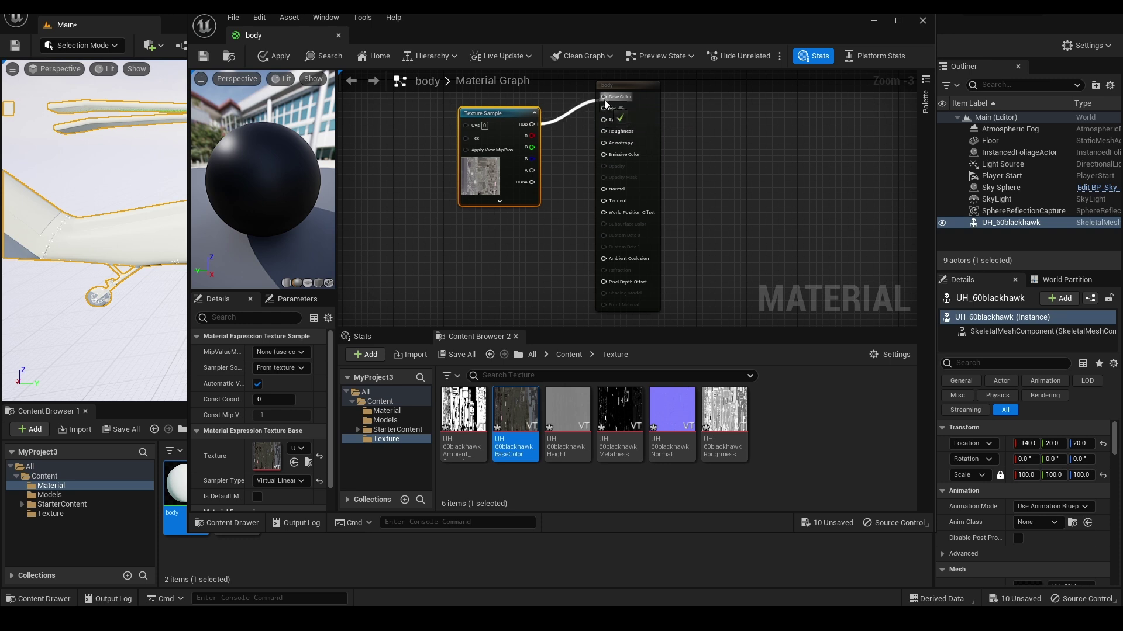
left_click_drag(606, 104, 604, 100)
left_click_drag(463, 410, 665, 117)
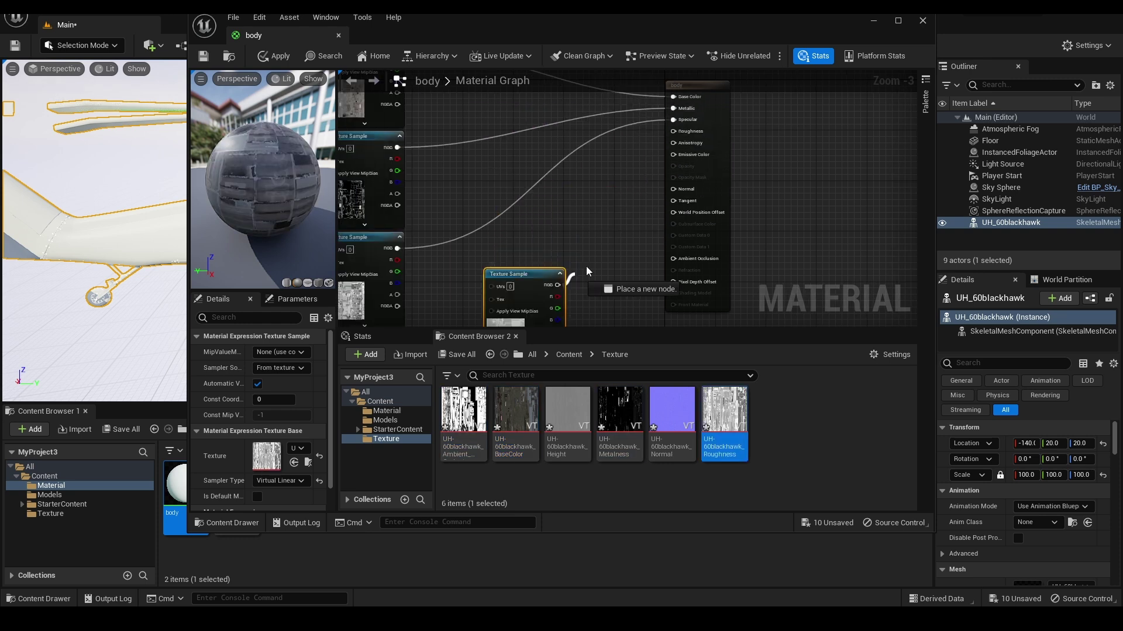
left_click_drag(588, 275, 688, 133)
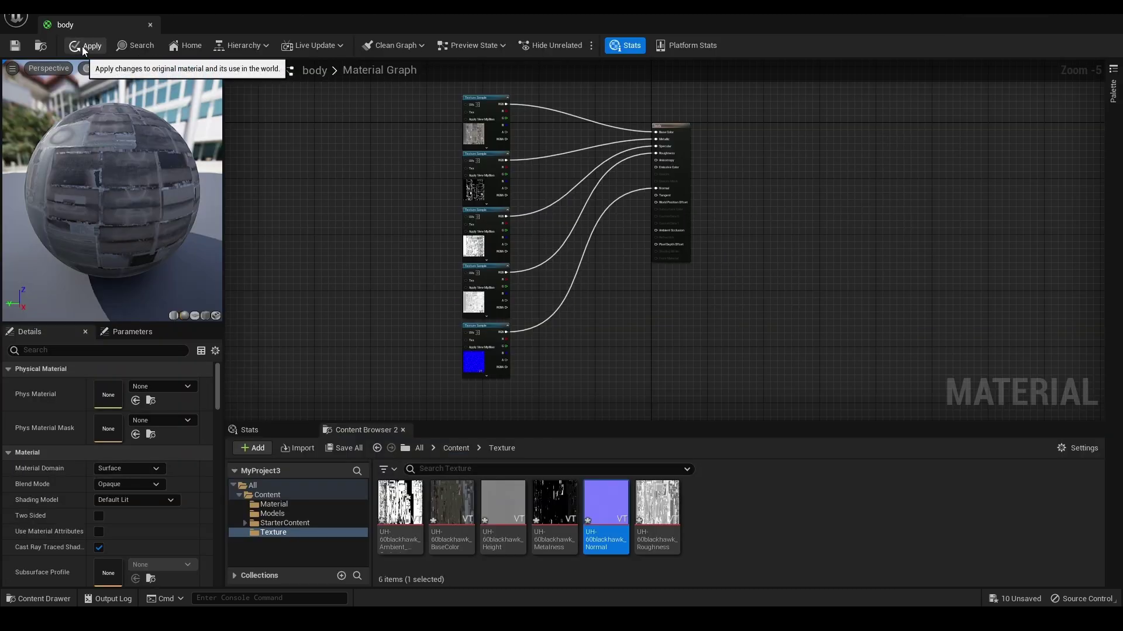
left_click(82, 47)
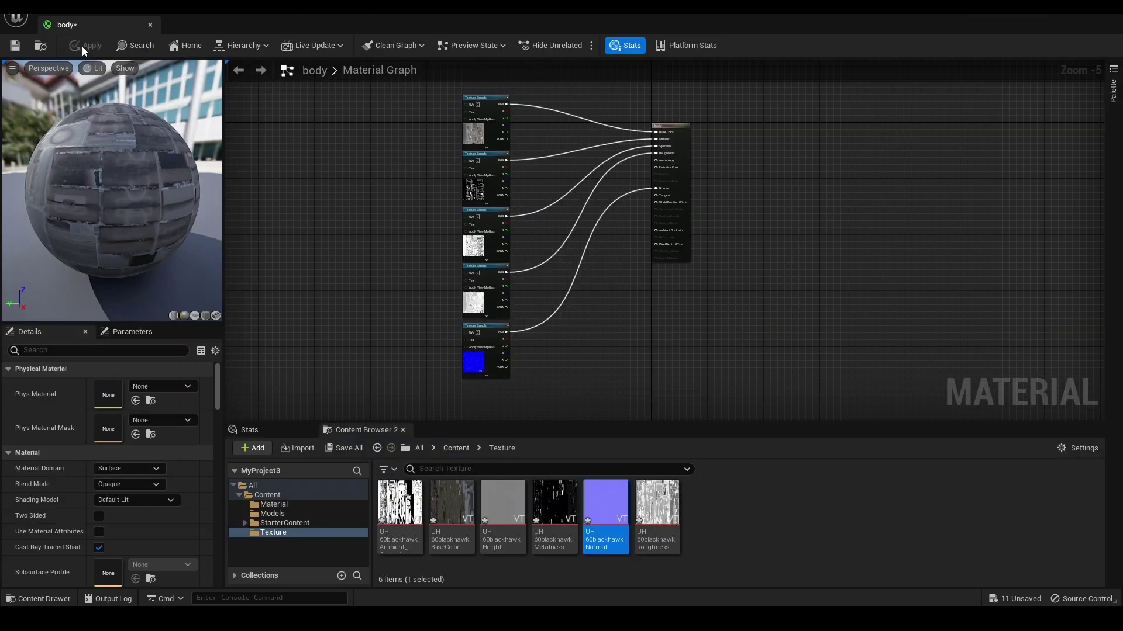
left_click(1101, 18)
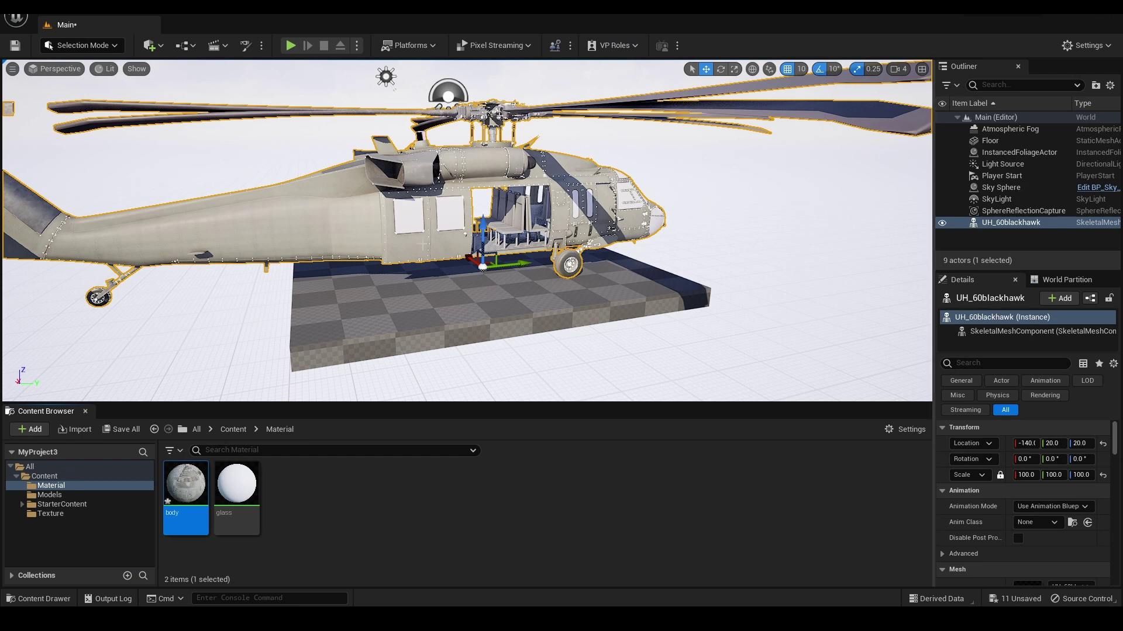
left_click_drag(468, 233, 386, 234)
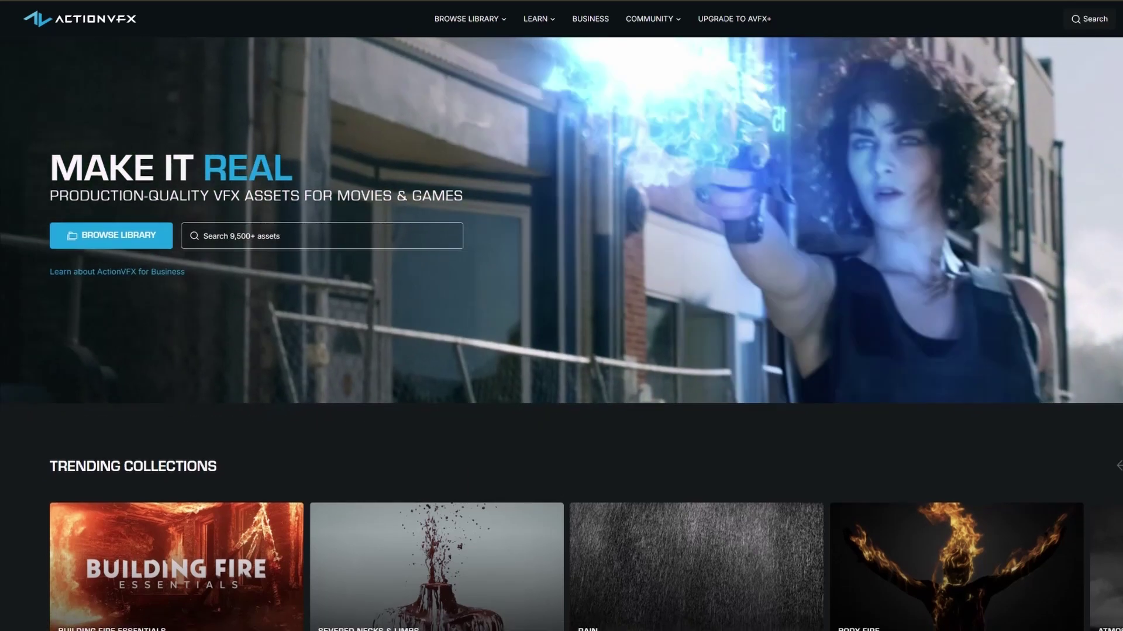
Step: Scroll down through the ActionVFX asset library grid of effect collections
scroll(562, 333, "down", 5)
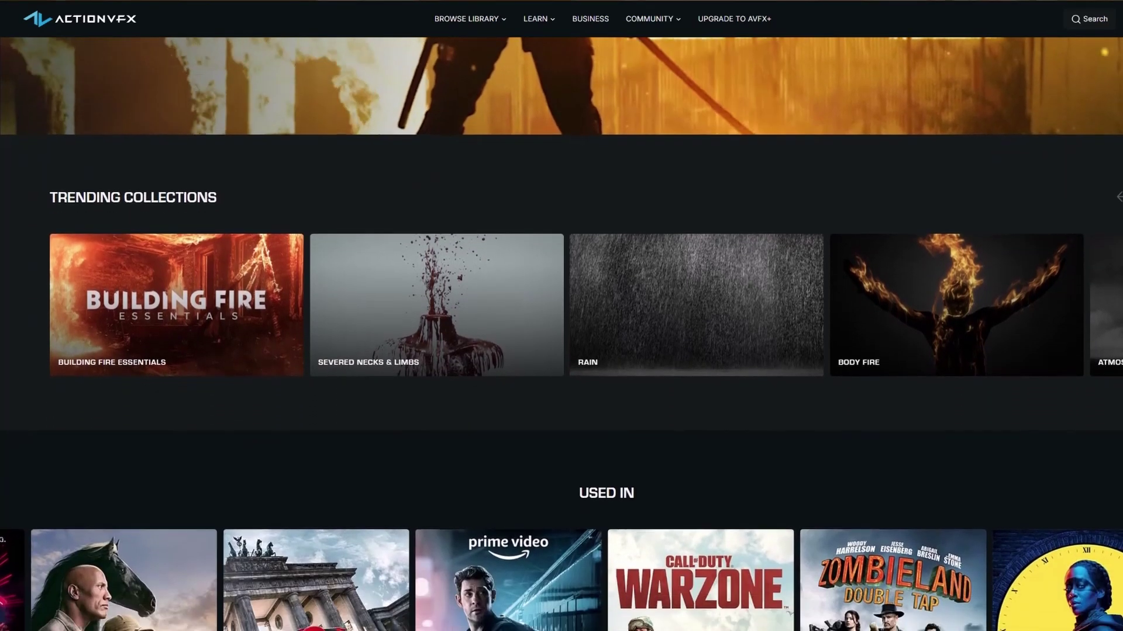
scroll(561, 334, "down", 5)
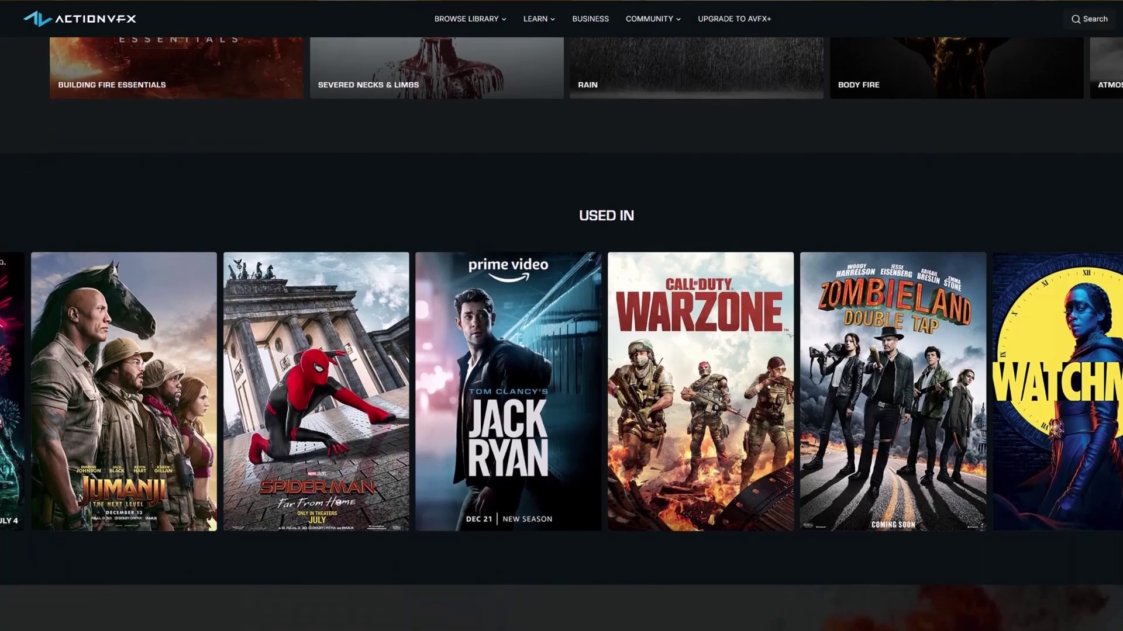
scroll(562, 334, "down", 2)
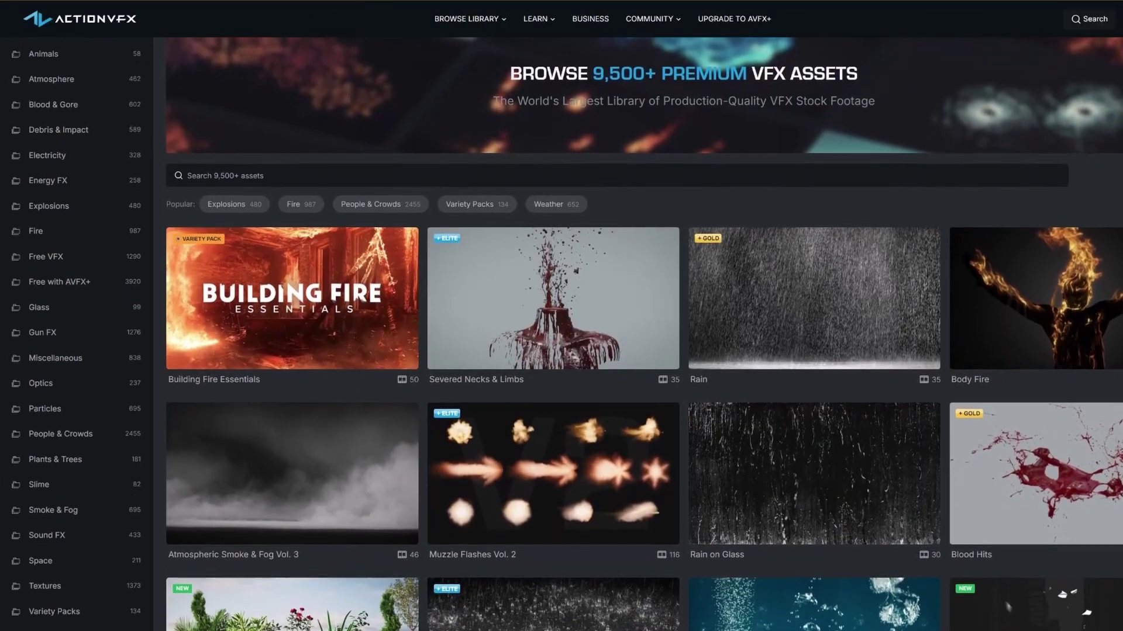
scroll(561, 333, "down", 2)
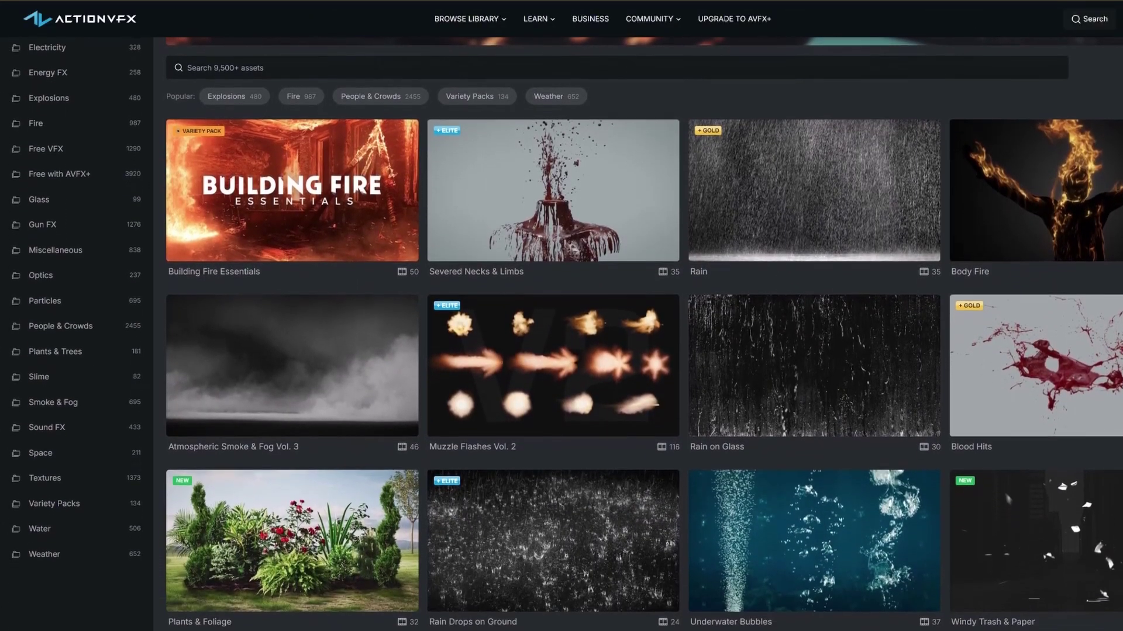
scroll(561, 334, "down", 3)
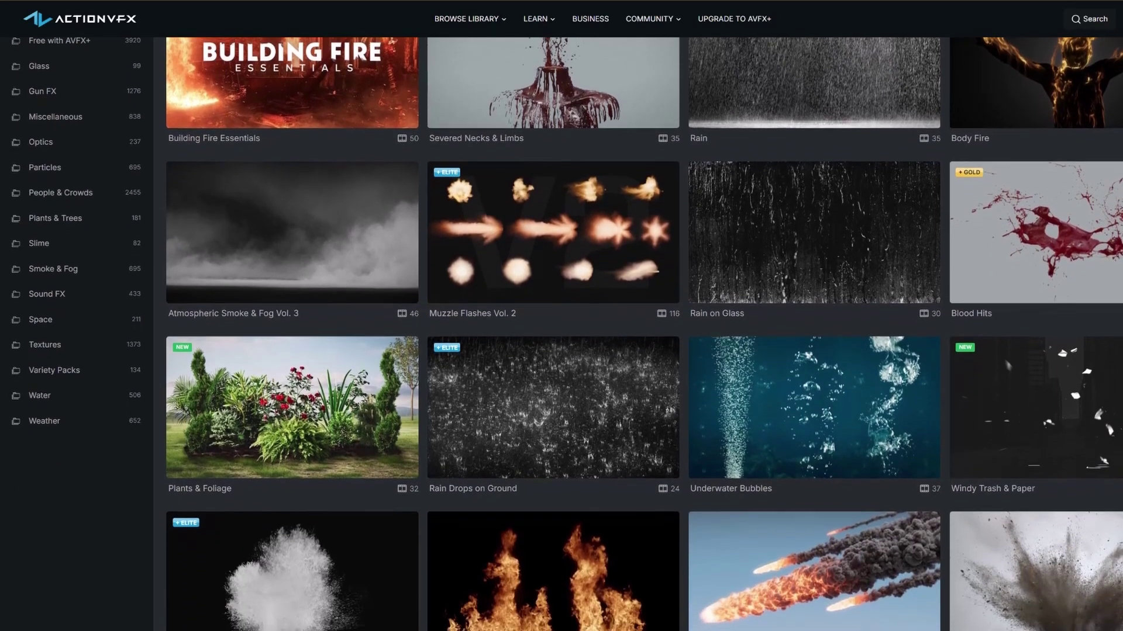
scroll(561, 333, "down", 3)
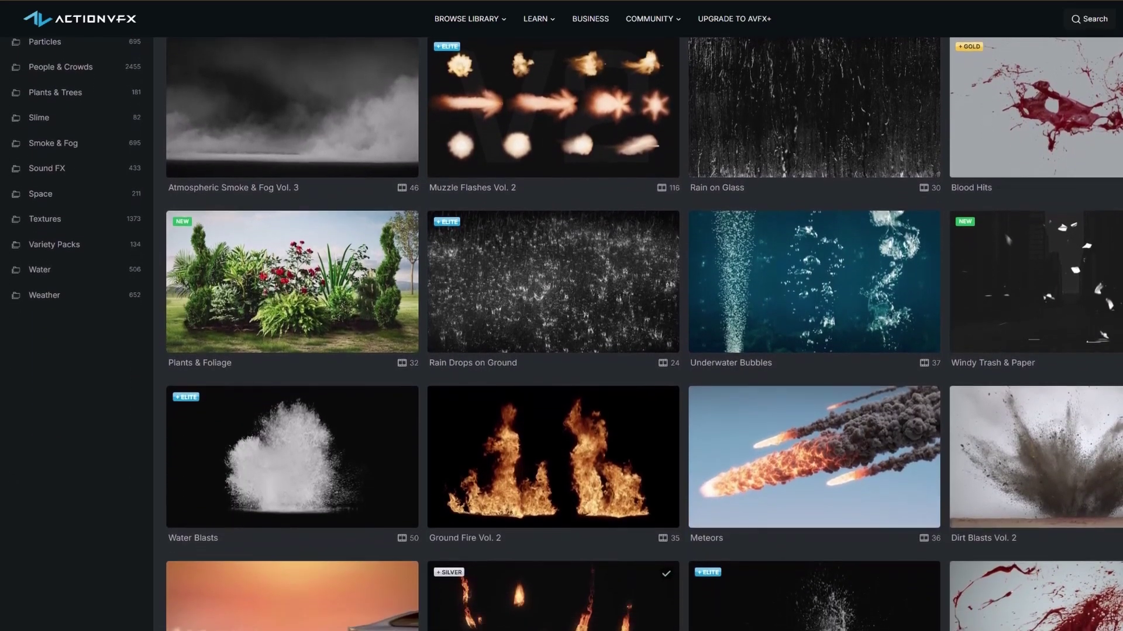